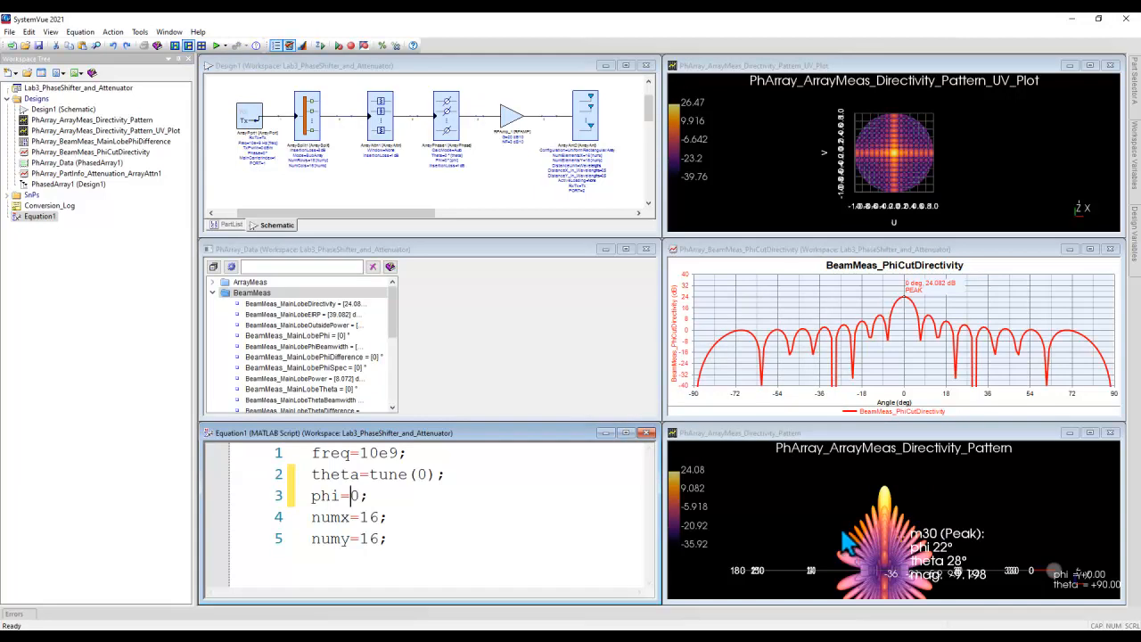
# Step: Collapse the BeamMeas group in the PhArray_Data dataset and expand its PartInfo group
pyautogui.moveTo(901, 291)
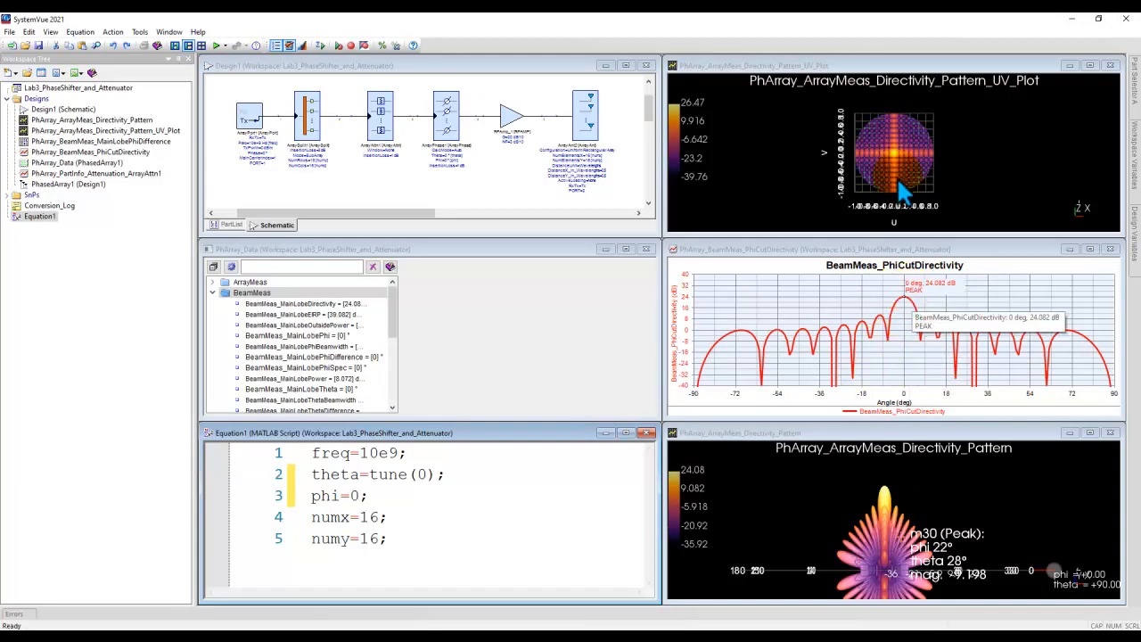
pyautogui.click(215, 292)
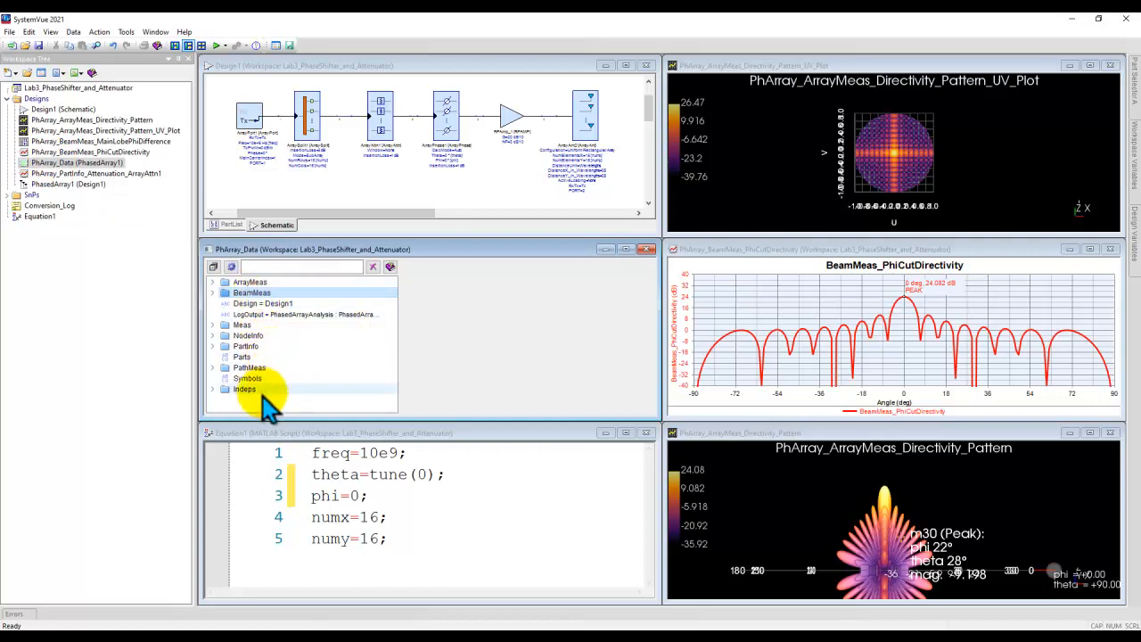
pyautogui.click(214, 282)
pyautogui.click(214, 282)
pyautogui.click(213, 293)
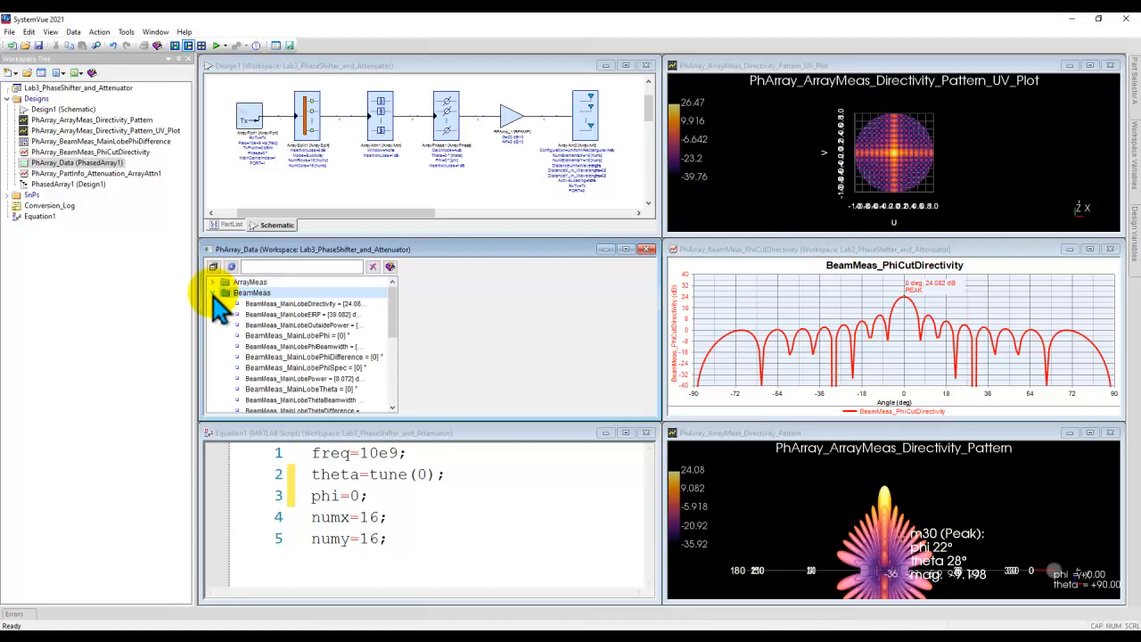
pyautogui.click(213, 293)
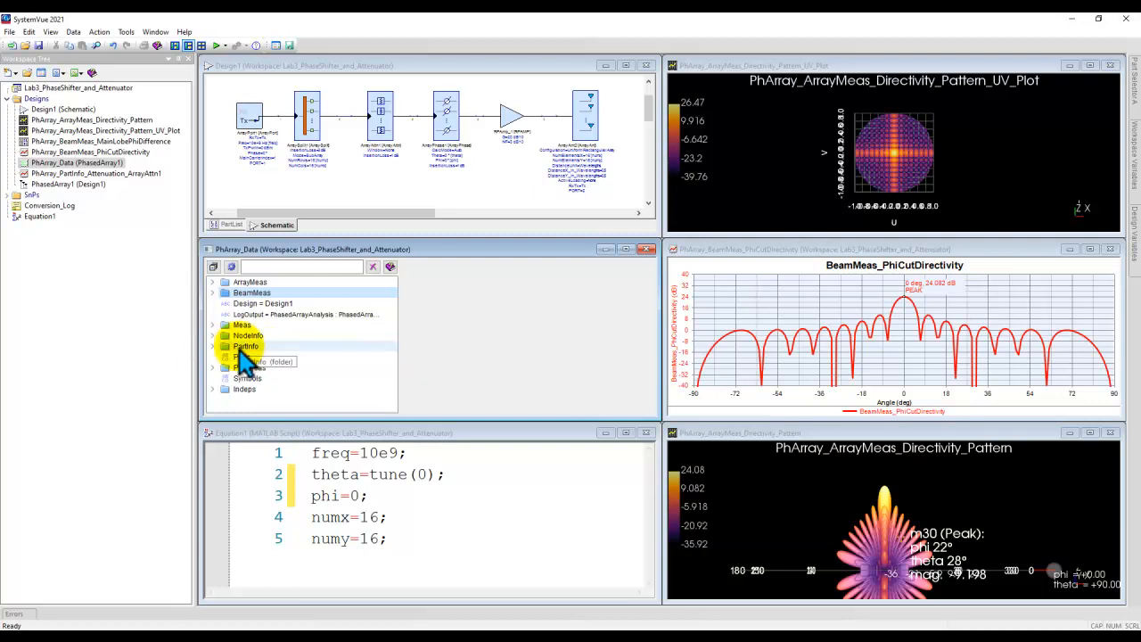
pyautogui.click(213, 347)
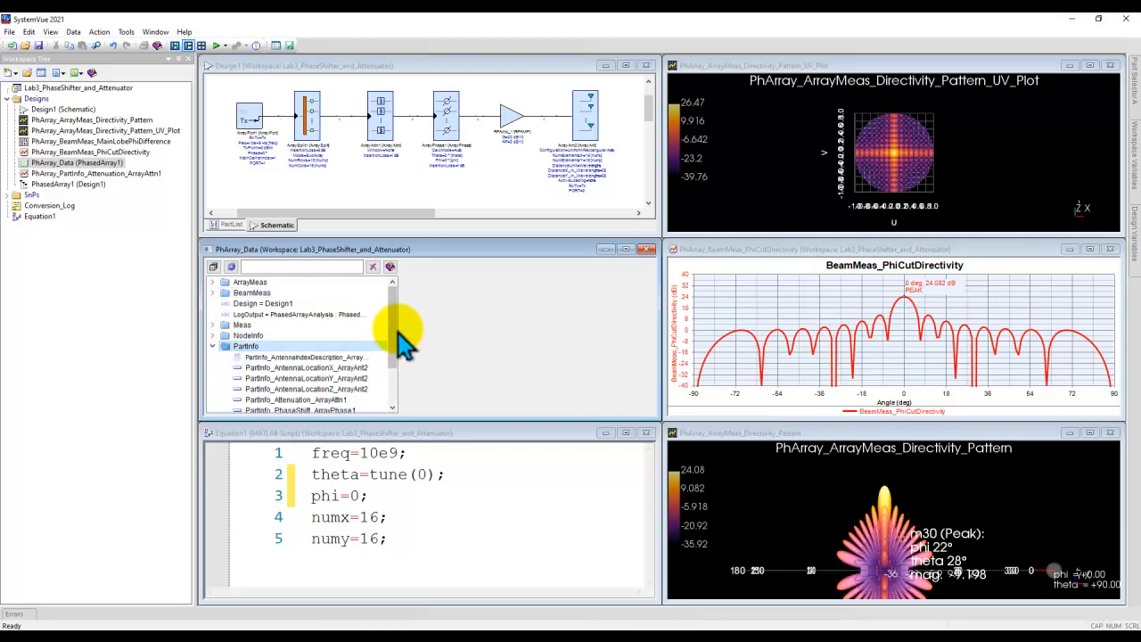
# Step: Review the X, Y and Z antenna location variables of ArrayAnt2 in the PartInfo group
pyautogui.moveTo(399, 329); pyautogui.dragTo(408, 326)
pyautogui.scroll(-1, 379, 357)
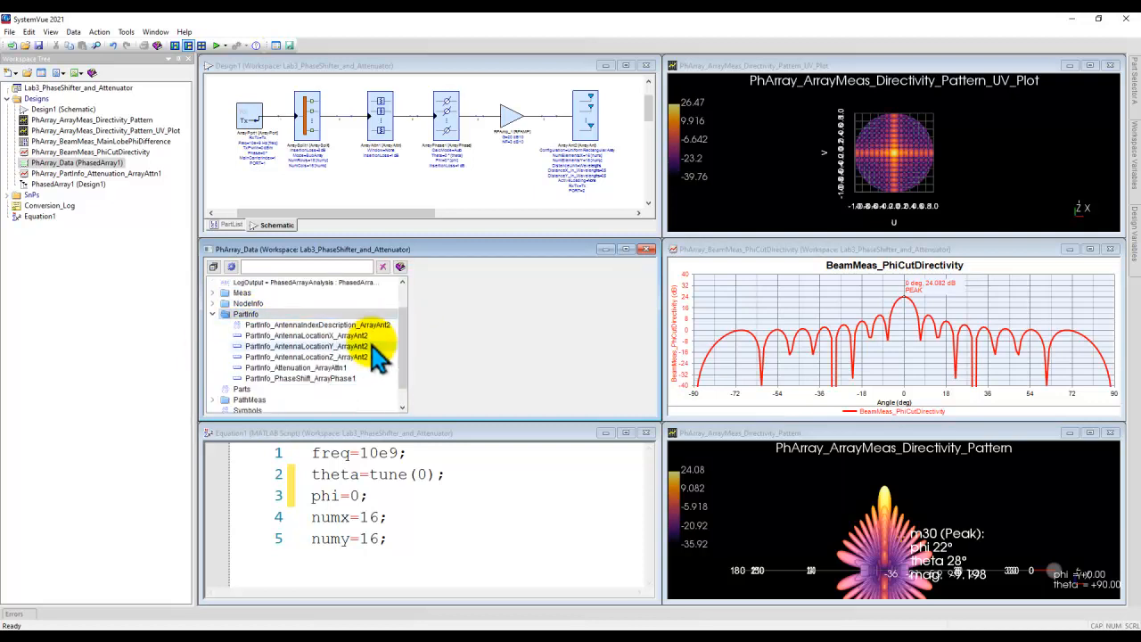
pyautogui.click(341, 337)
pyautogui.click(343, 346)
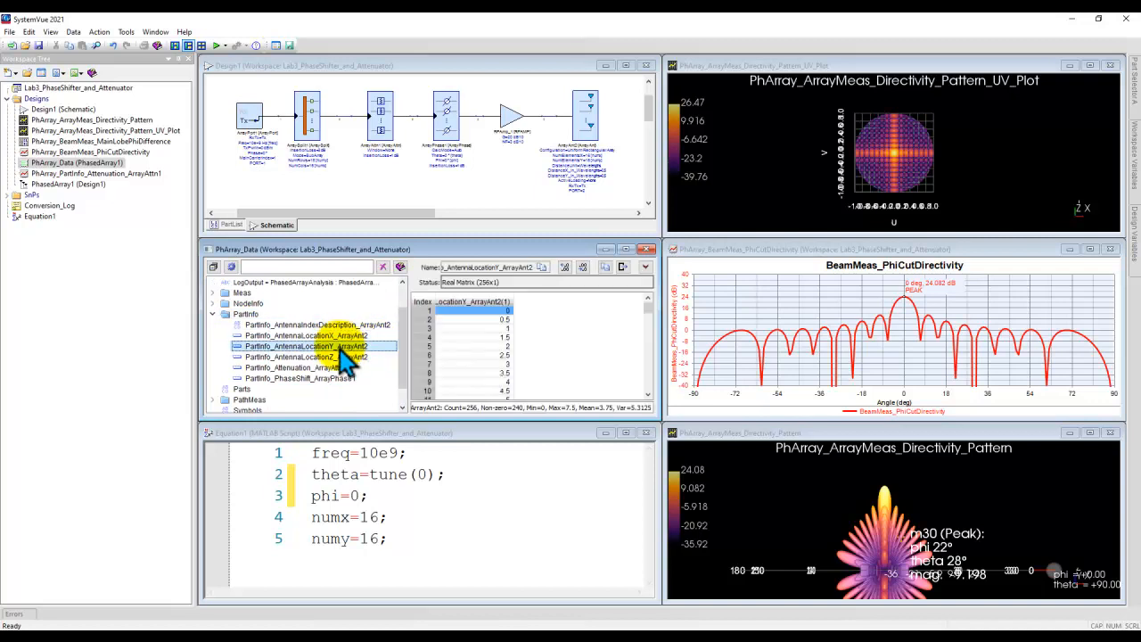
pyautogui.click(343, 358)
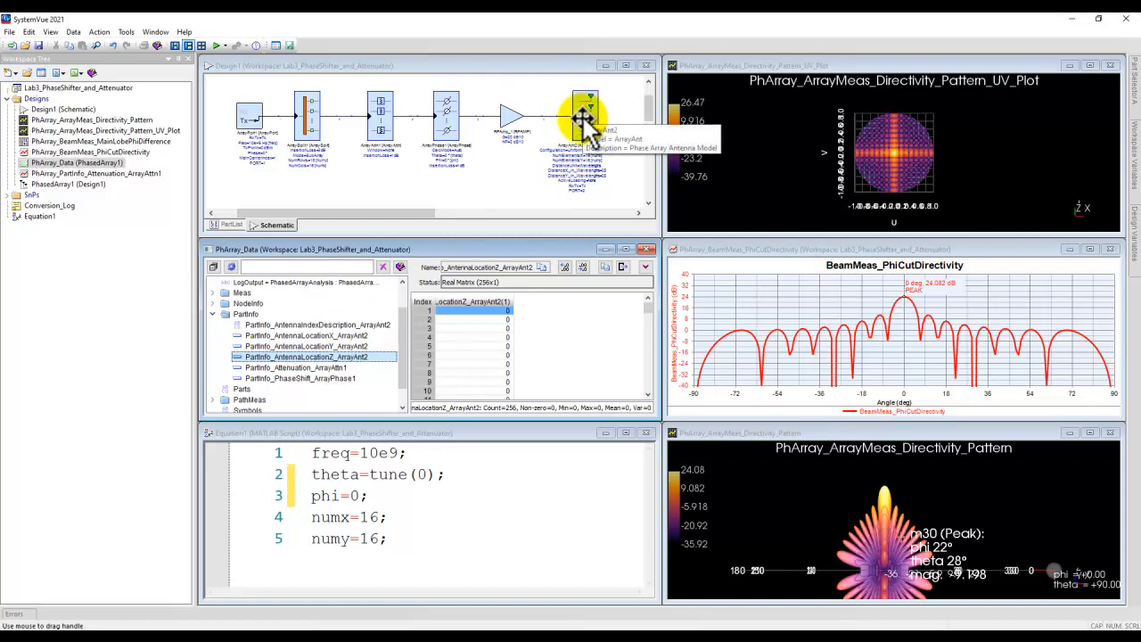
# Step: Examine the per-element attenuation of ArrayAttn1 and the per-element phase shift of ArrayPhase1 in the dataset
pyautogui.click(313, 368)
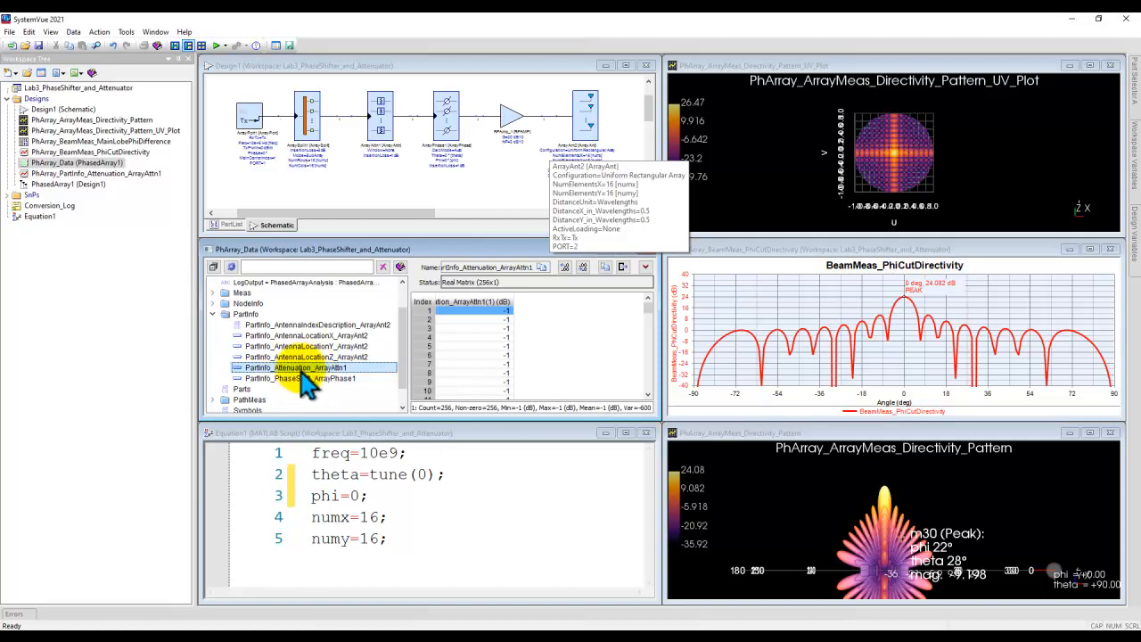
pyautogui.click(306, 378)
pyautogui.click(313, 368)
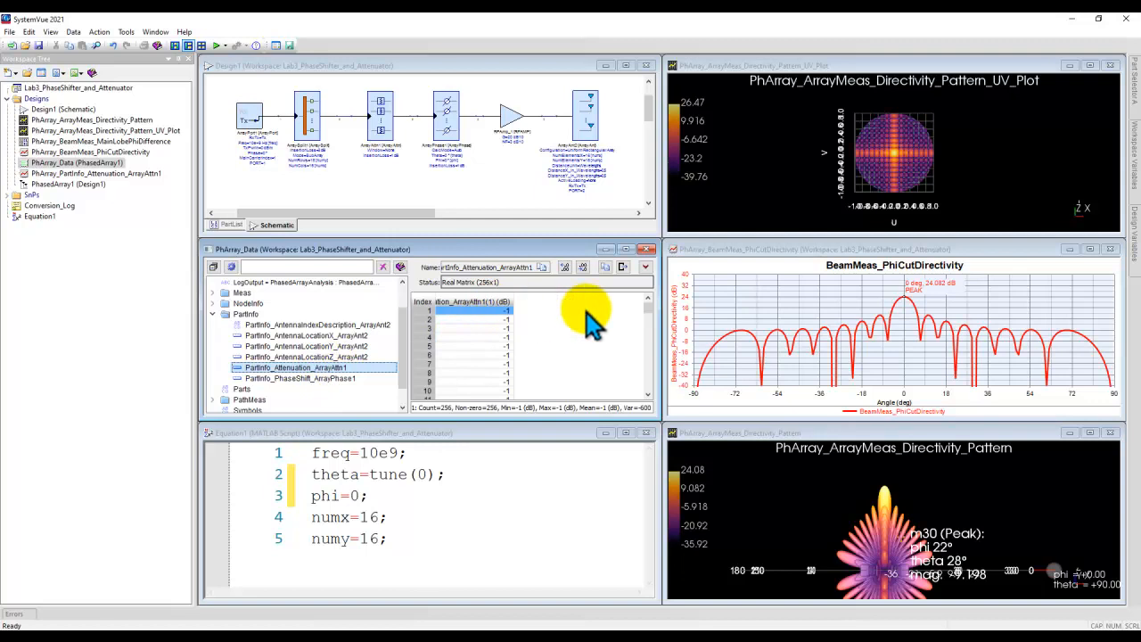
pyautogui.moveTo(648, 308); pyautogui.dragTo(649, 397)
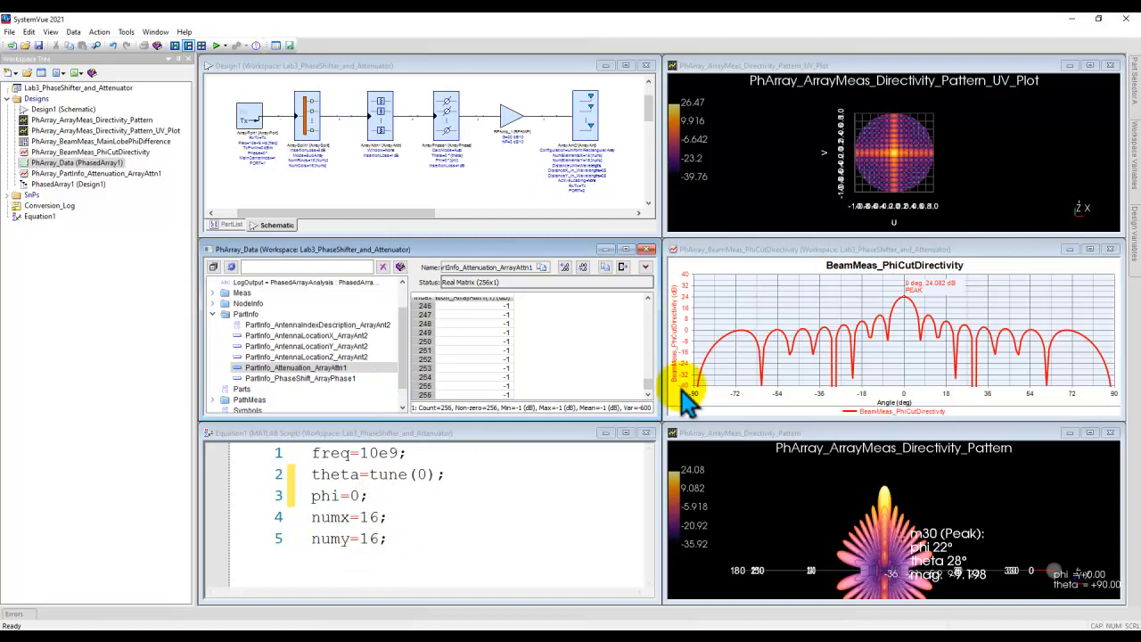
pyautogui.moveTo(649, 387); pyautogui.dragTo(656, 331)
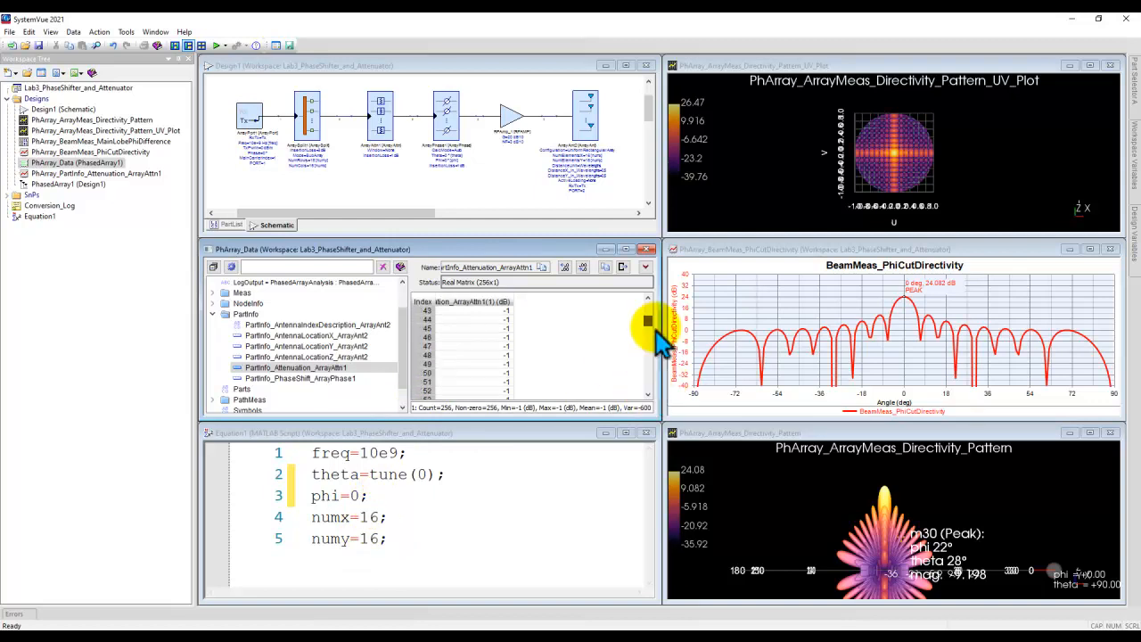
pyautogui.click(328, 379)
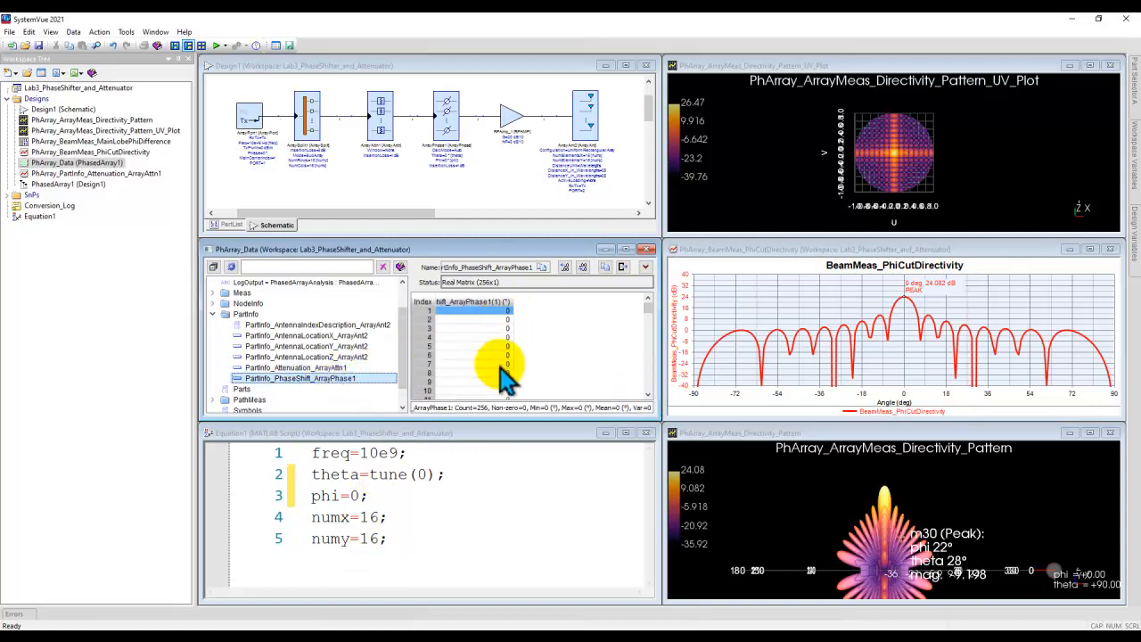
pyautogui.moveTo(647, 309)
pyautogui.mouseDown()
pyautogui.moveTo(645, 385)
pyautogui.moveTo(645, 312)
pyautogui.mouseUp()
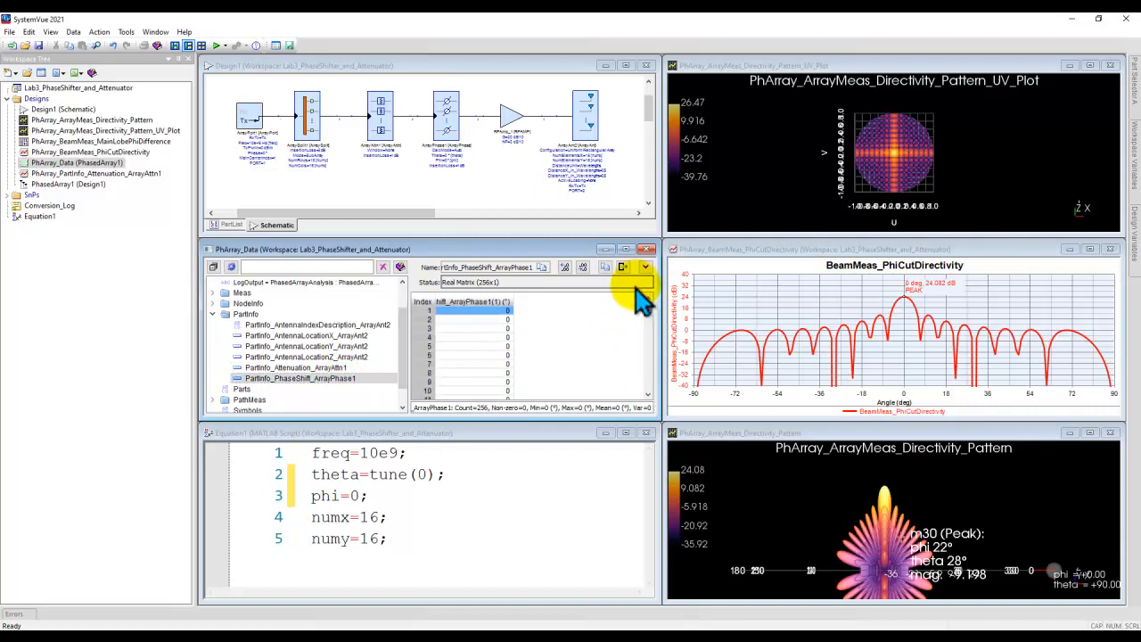
# Step: Inspect the parameters of the ArrayPhase1 phase shifter in the schematic and close its properties without changes
pyautogui.click(418, 474)
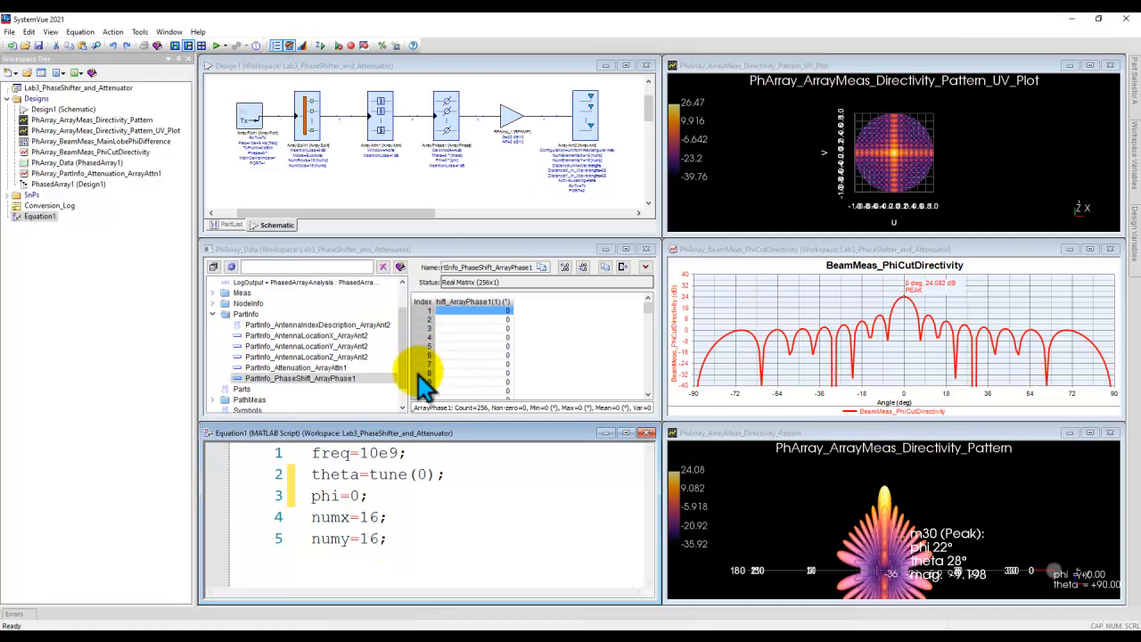
pyautogui.doubleClick(446, 109)
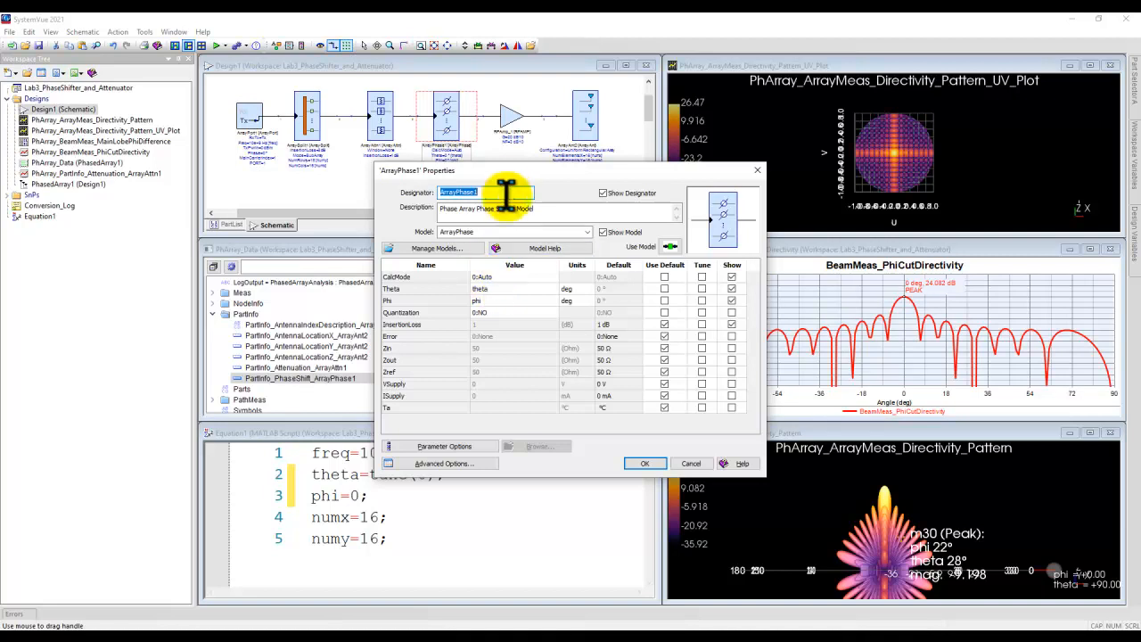
pyautogui.moveTo(504, 176); pyautogui.dragTo(739, 172)
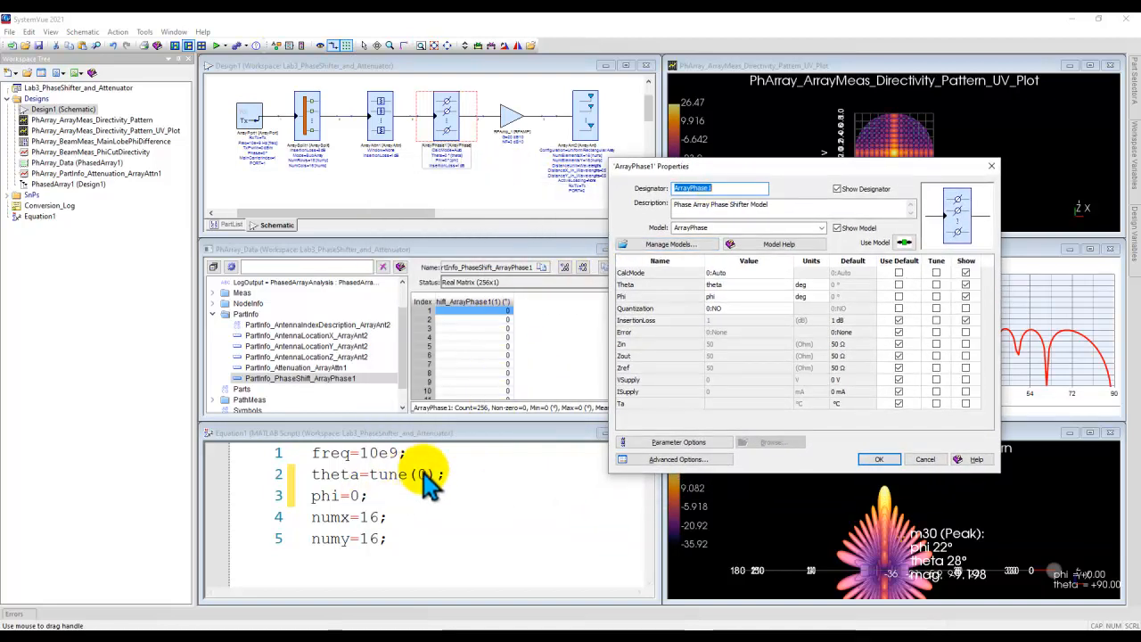
pyautogui.click(925, 460)
# Step: Check the ArrayAttn1 attenuator in the schematic against its per-element attenuation values in the dataset
pyautogui.click(379, 135)
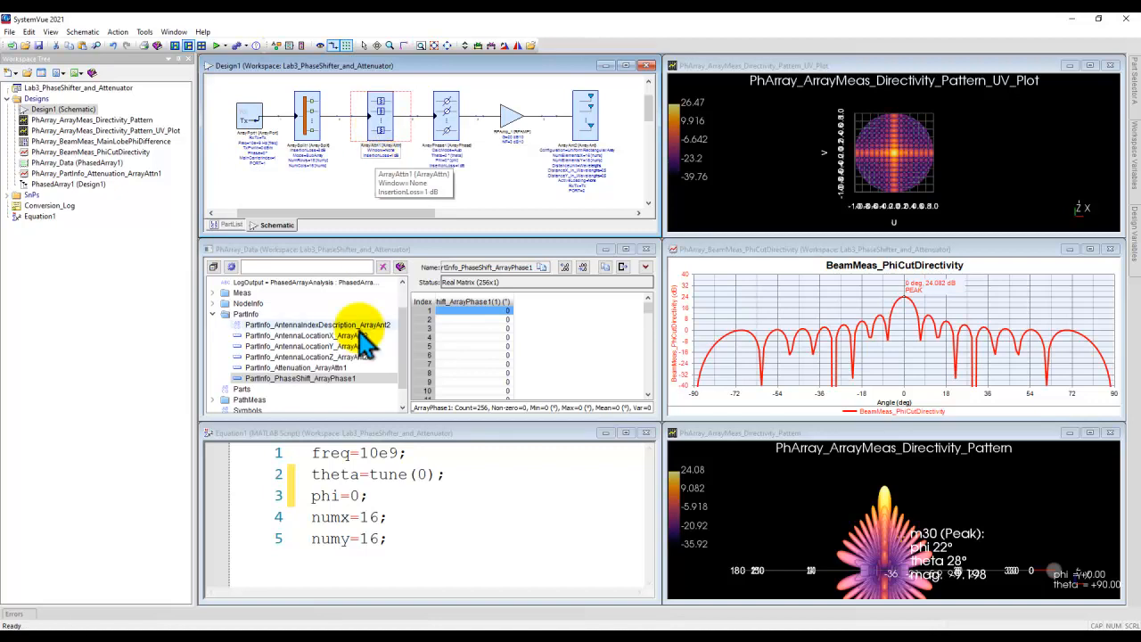
pyautogui.click(344, 368)
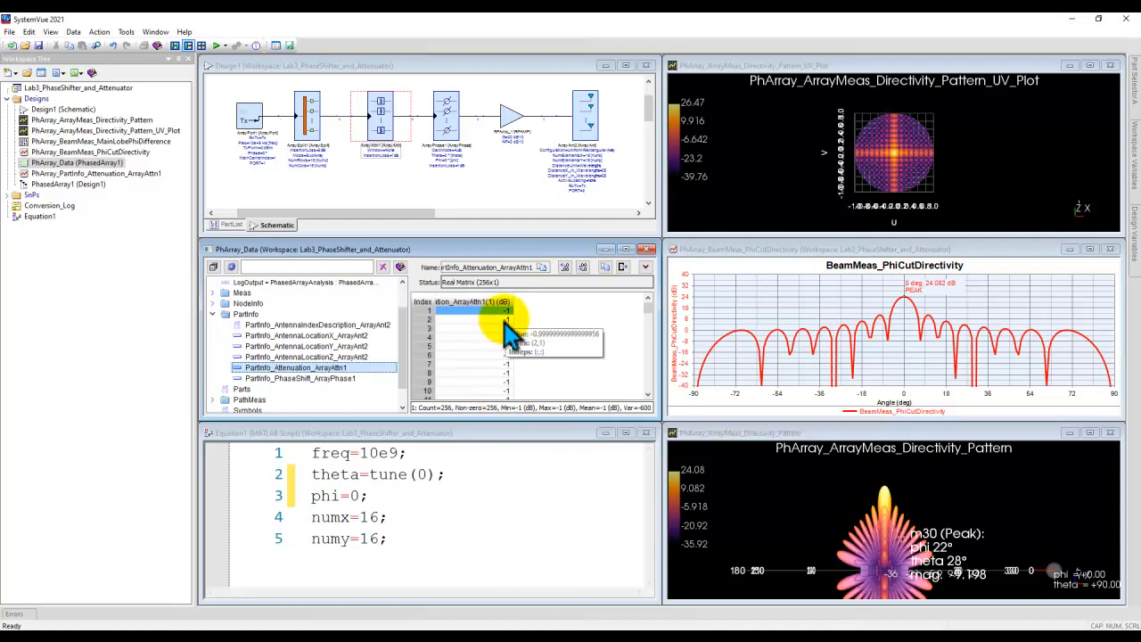
pyautogui.moveTo(648, 307); pyautogui.dragTo(639, 284)
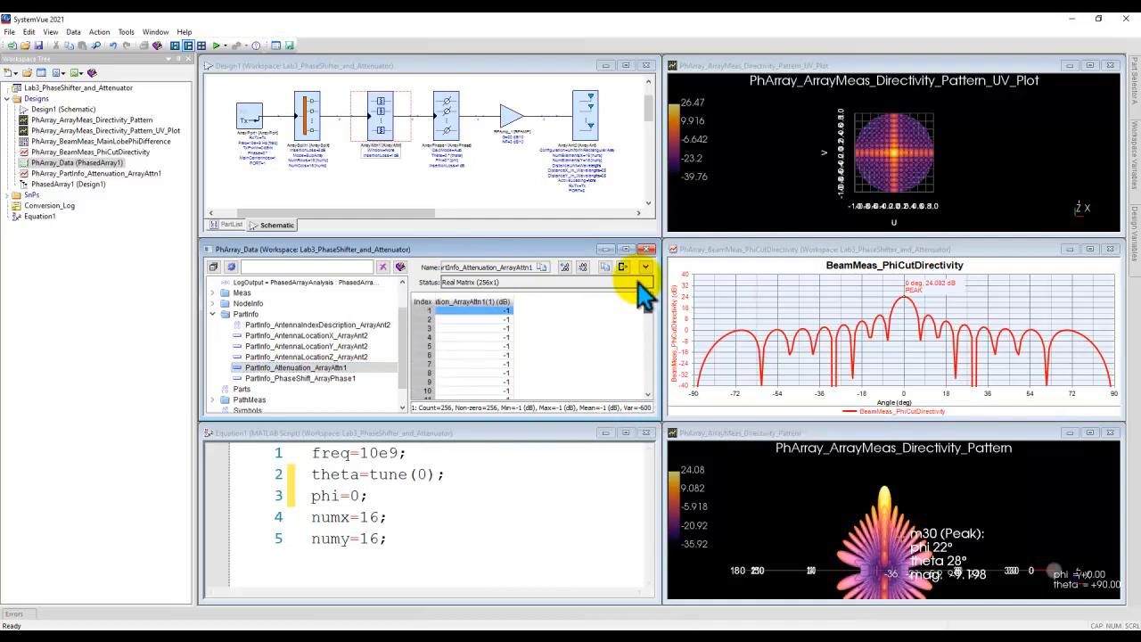
# Step: Set the window of the ArrayAttn1 attenuator to 10:Taylor and apply the change
pyautogui.click(371, 174)
pyautogui.doubleClick(381, 125)
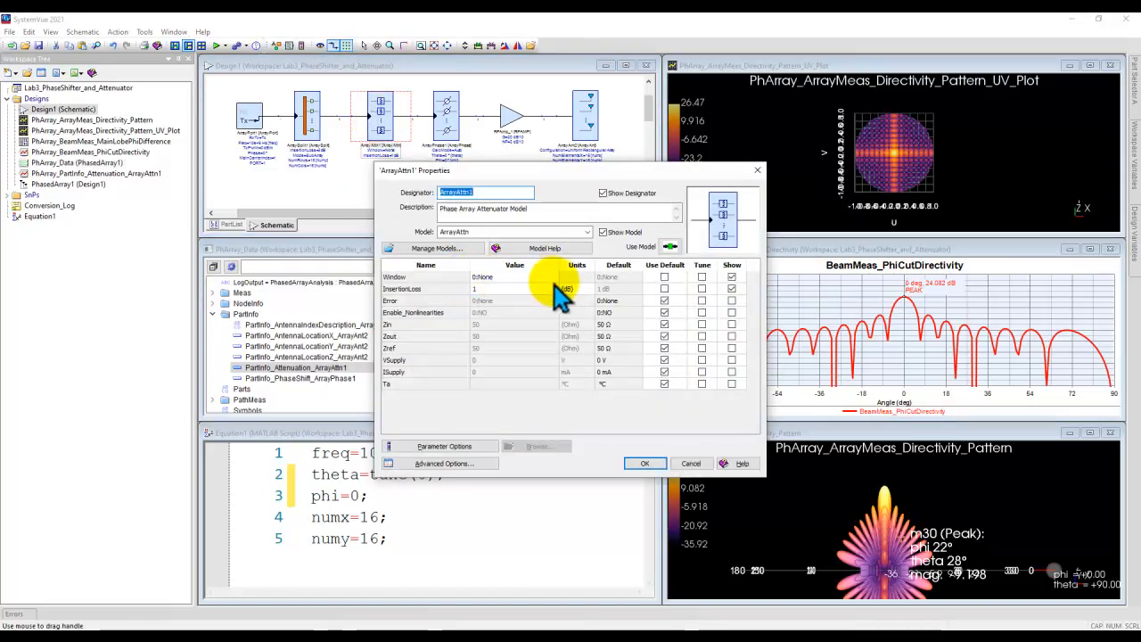
pyautogui.click(554, 277)
pyautogui.click(554, 277)
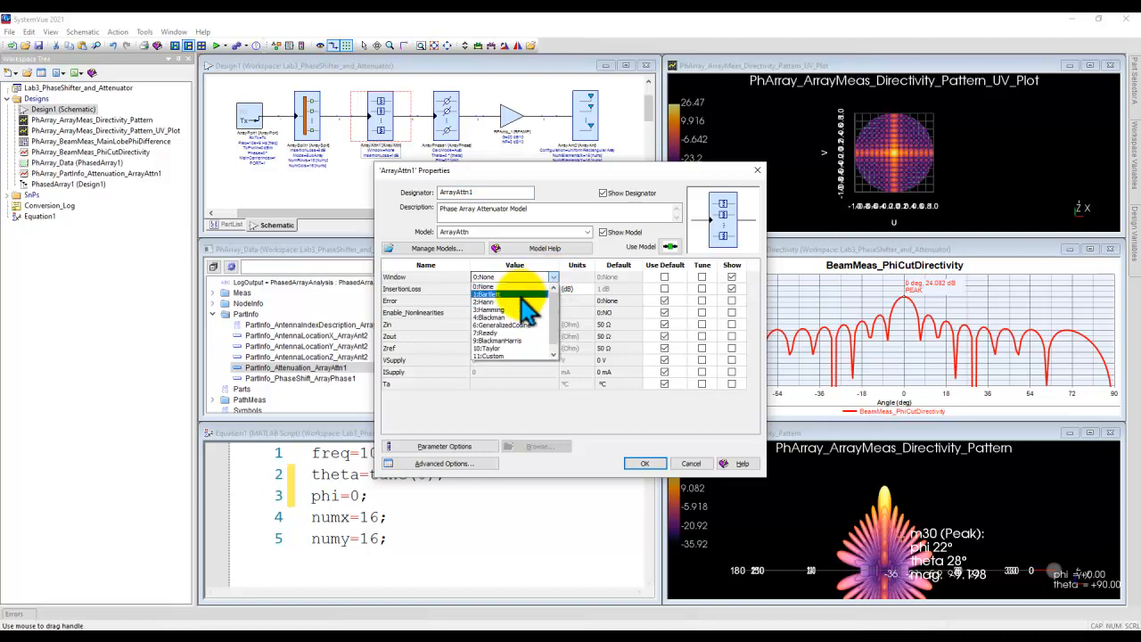
pyautogui.click(494, 348)
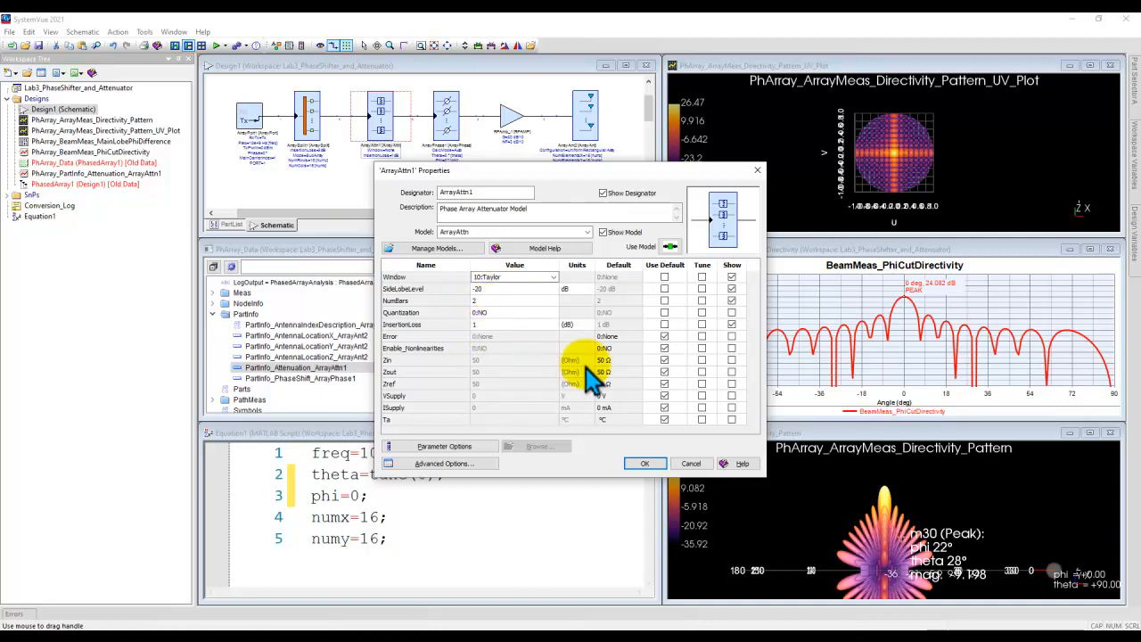
pyautogui.click(639, 461)
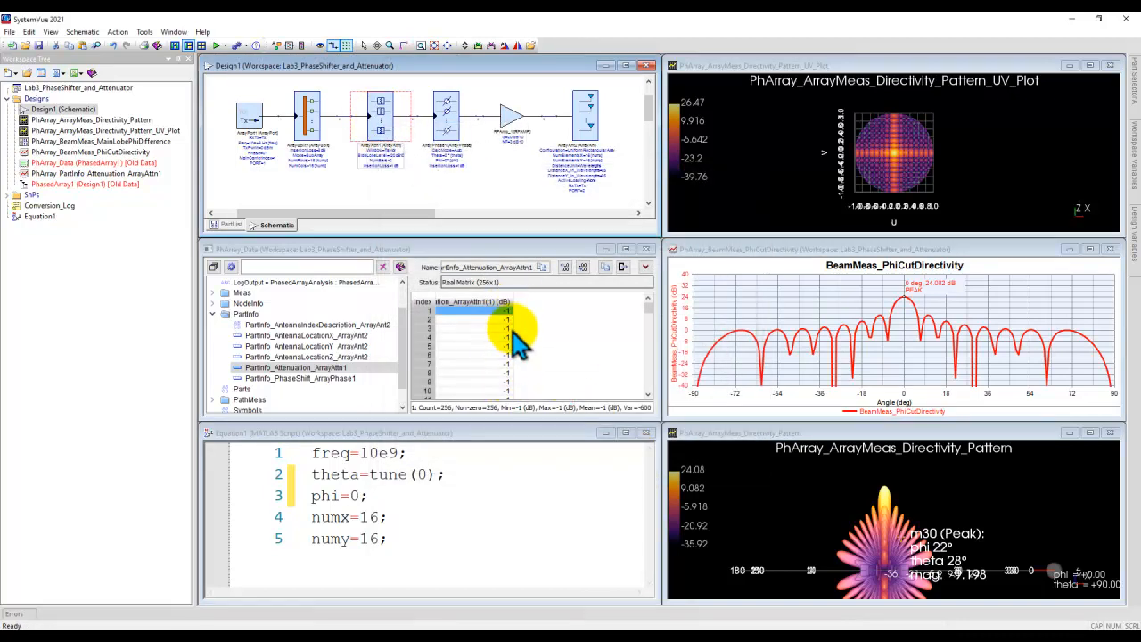
# Step: Store the current trace of the BeamMeas_PhiCutDirectivity graph as the original reference for comparison
pyautogui.moveTo(649, 304)
pyautogui.mouseDown()
pyautogui.moveTo(650, 385)
pyautogui.moveTo(650, 308)
pyautogui.mouseUp()
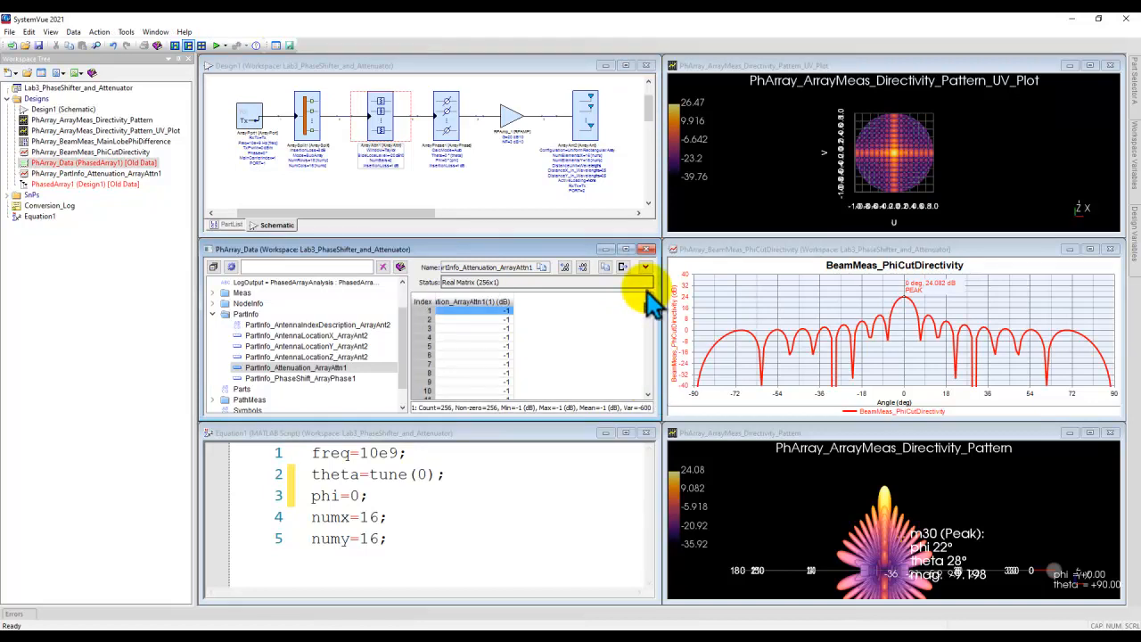
pyautogui.click(765, 304)
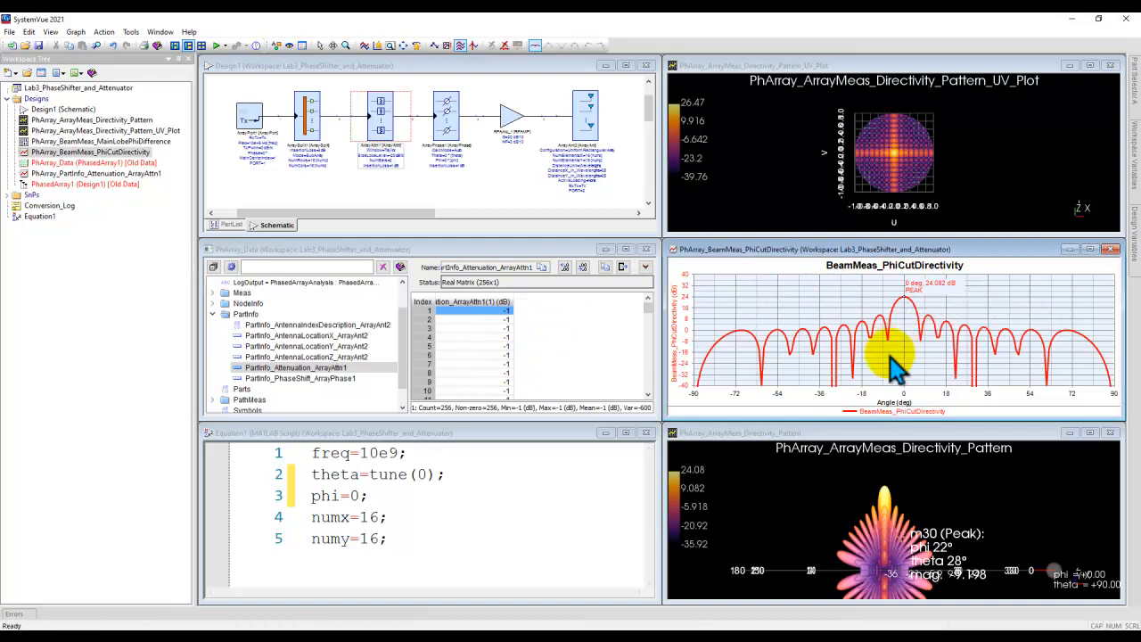
pyautogui.moveTo(927, 290)
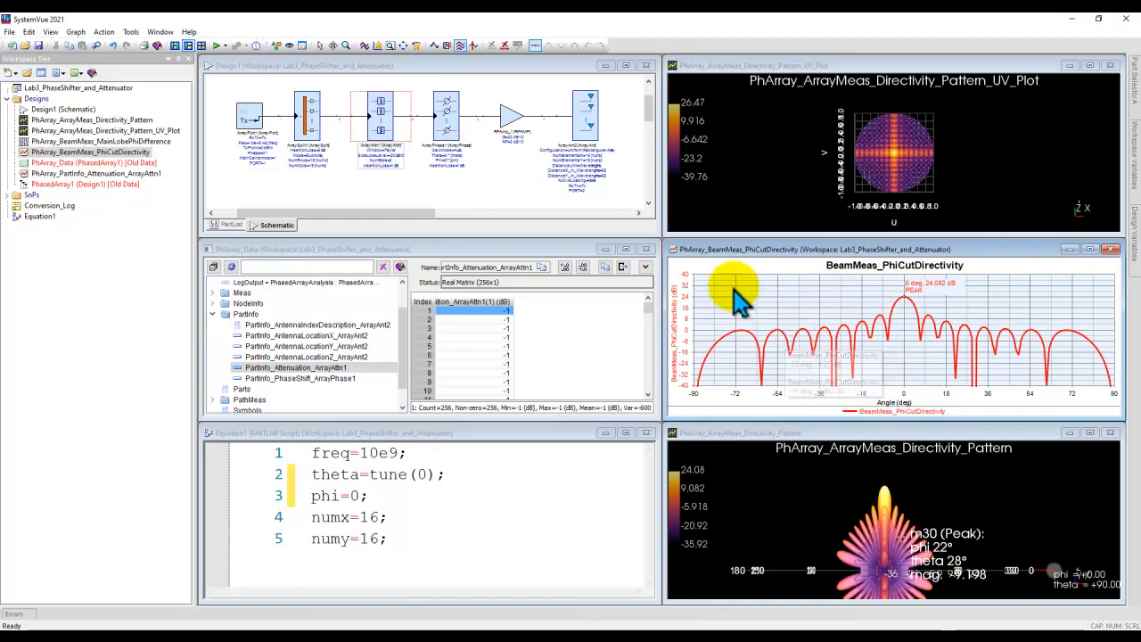
pyautogui.click(364, 46)
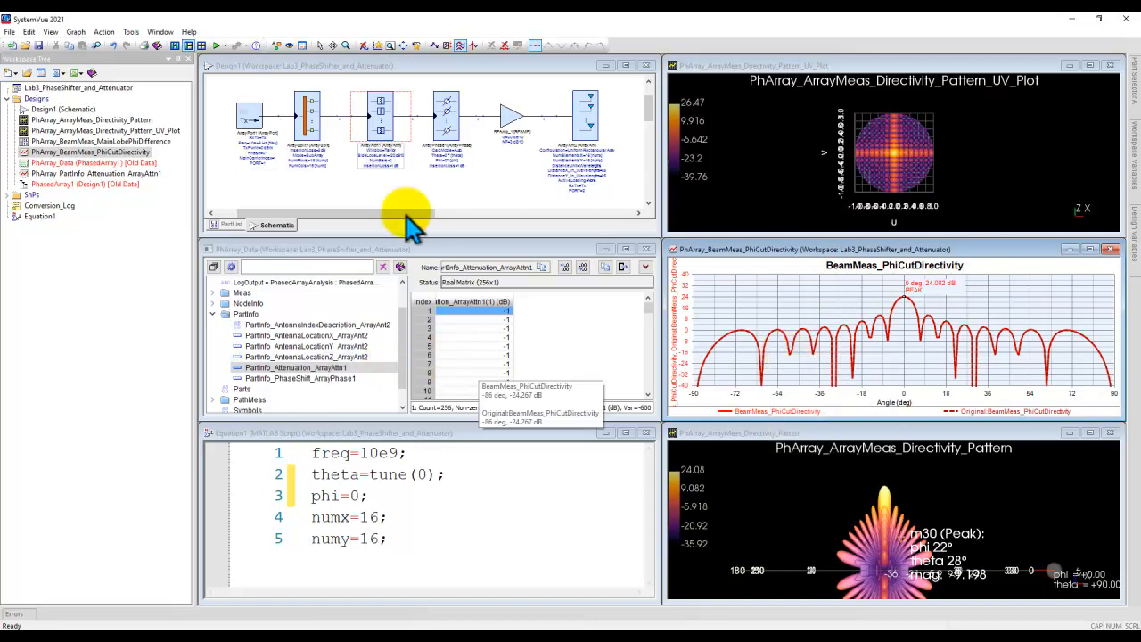
# Step: Run the phased-array analysis with the Taylor window and compare the new phi-cut directivity with the original trace
pyautogui.scroll(3, 424, 140)
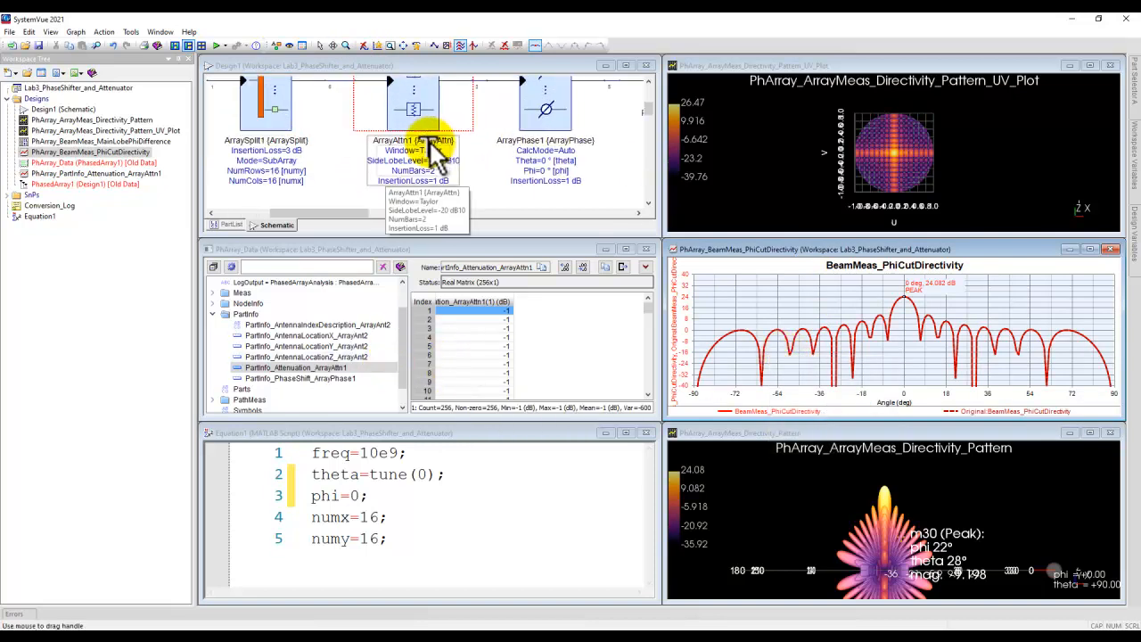
pyautogui.click(501, 178)
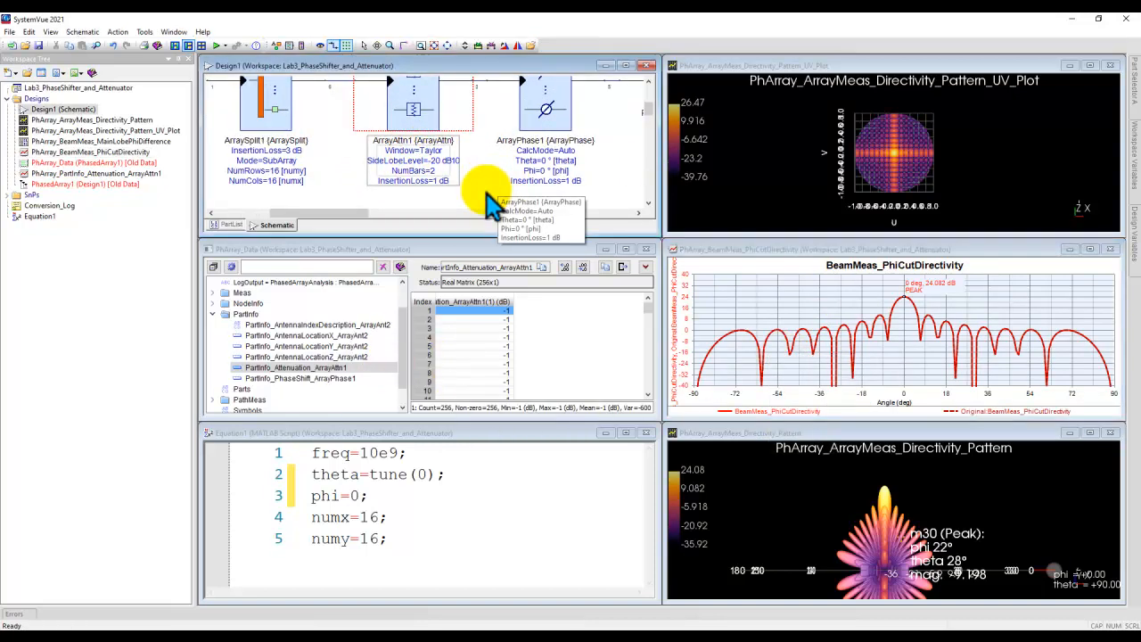
pyautogui.click(217, 45)
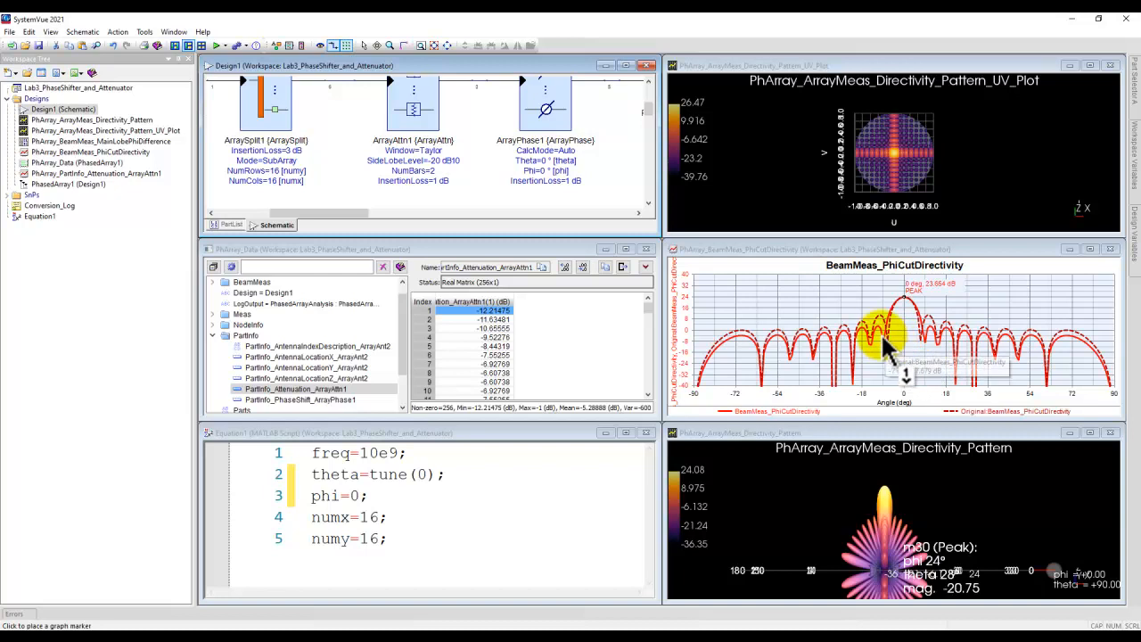
pyautogui.moveTo(877, 326)
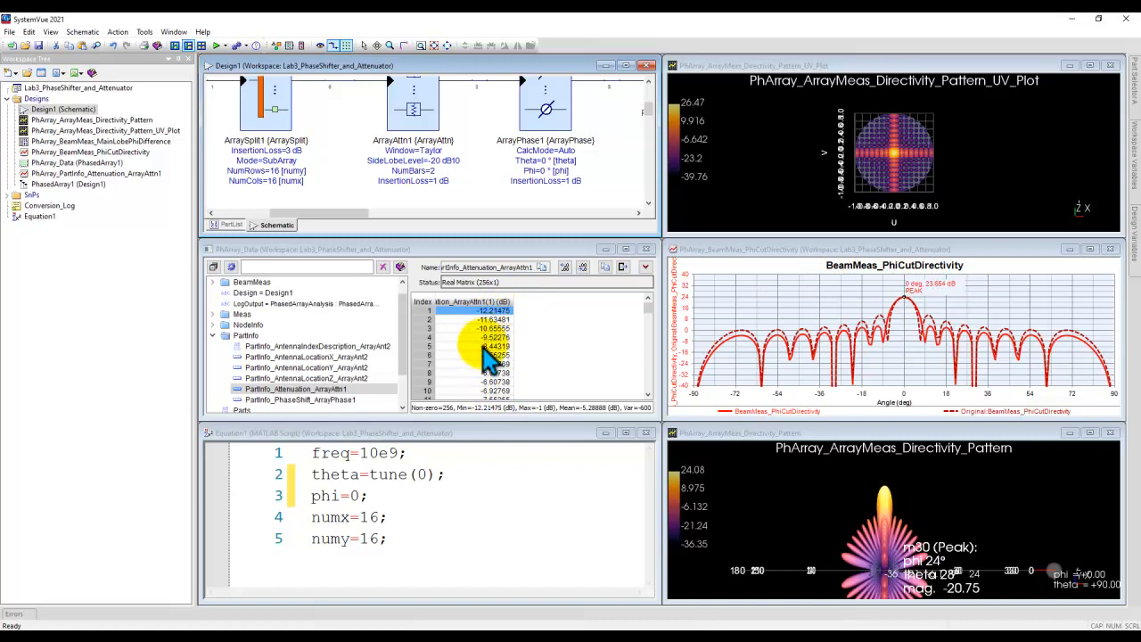
# Step: Plot the PartInfo_Attenuation_ArrayAttn1 variable from the dataset in a new graph
pyautogui.moveTo(645, 309)
pyautogui.mouseDown()
pyautogui.moveTo(646, 361)
pyautogui.moveTo(650, 301)
pyautogui.mouseUp()
pyautogui.click(484, 311)
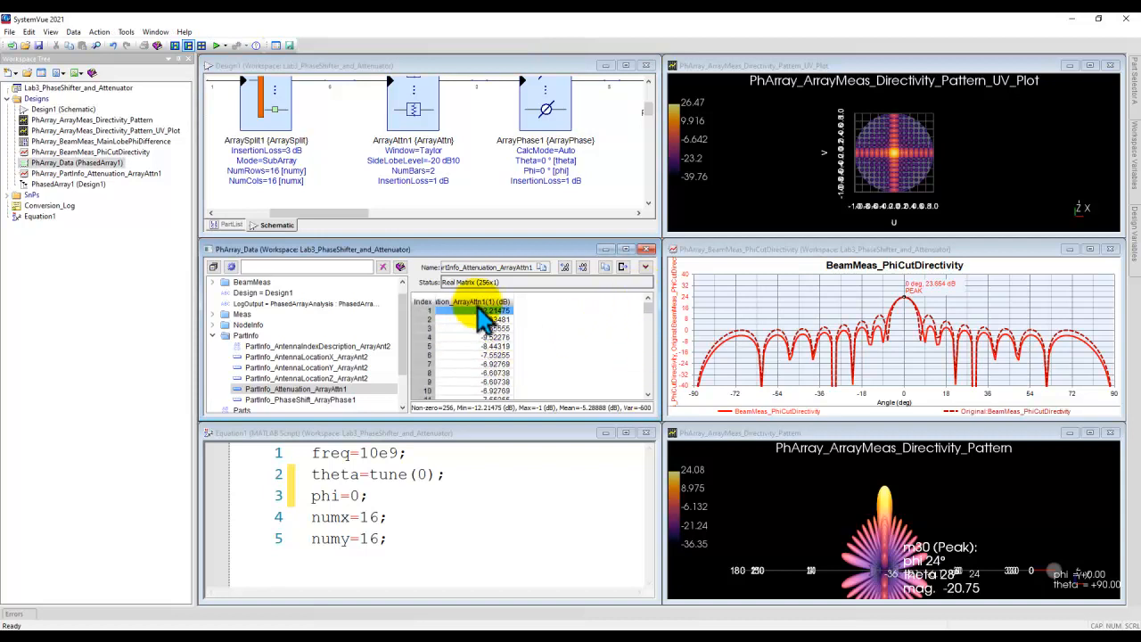
pyautogui.rightClick(337, 390)
pyautogui.moveTo(401, 420)
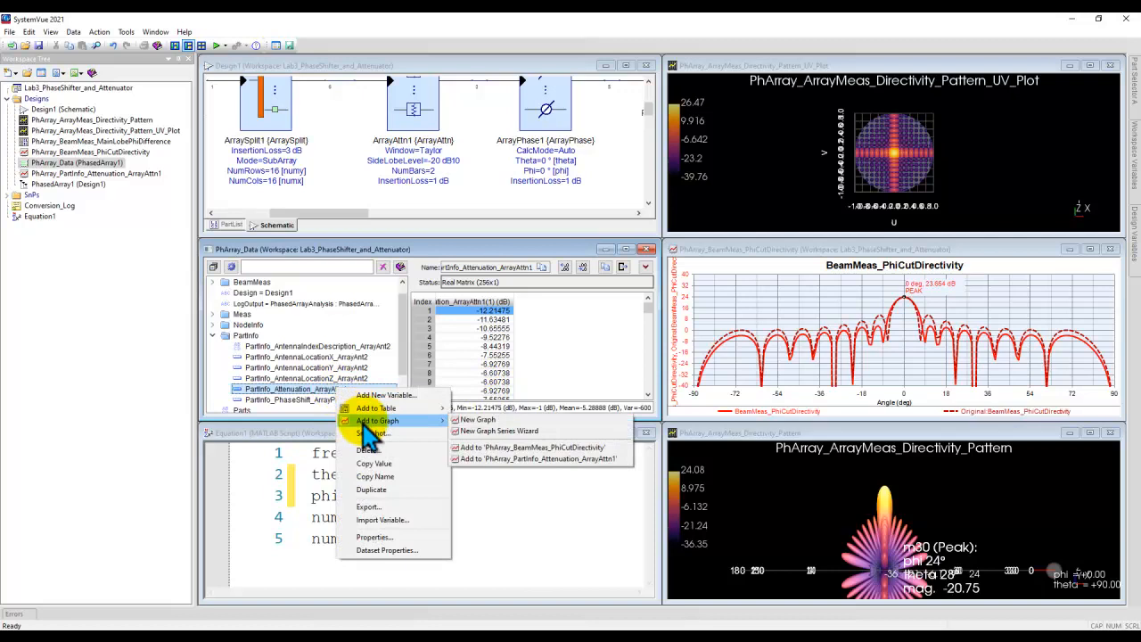
pyautogui.click(484, 422)
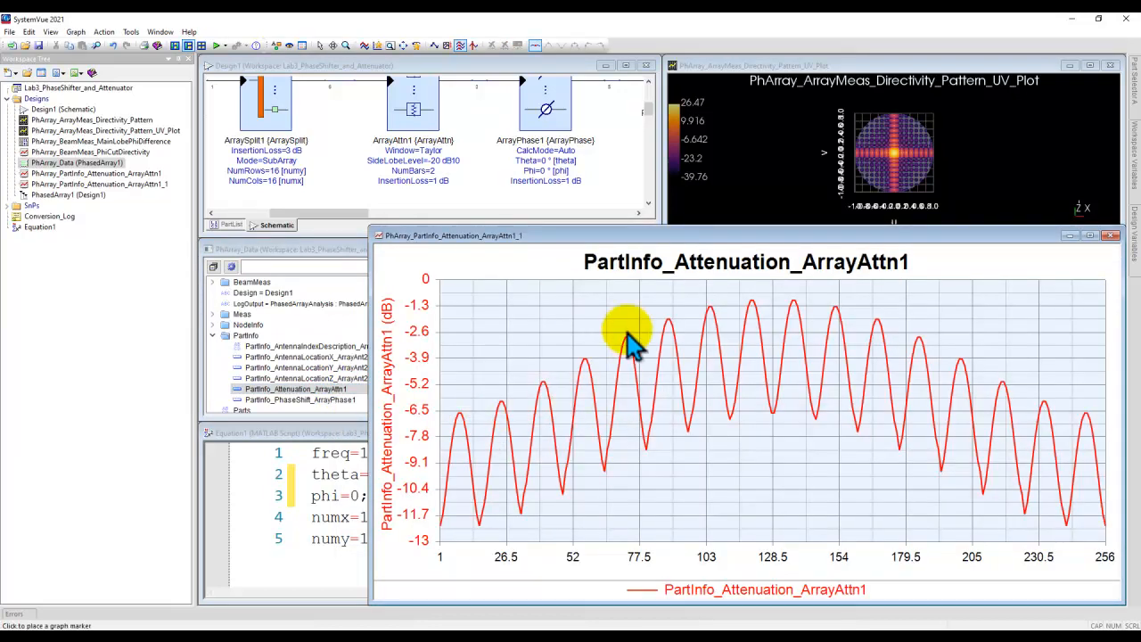
# Step: Move the PartInfo_Attenuation_ArrayAttn1 graph window upward, examine the per-element attenuation curve, and close the graph
pyautogui.moveTo(612, 233); pyautogui.dragTo(478, 134)
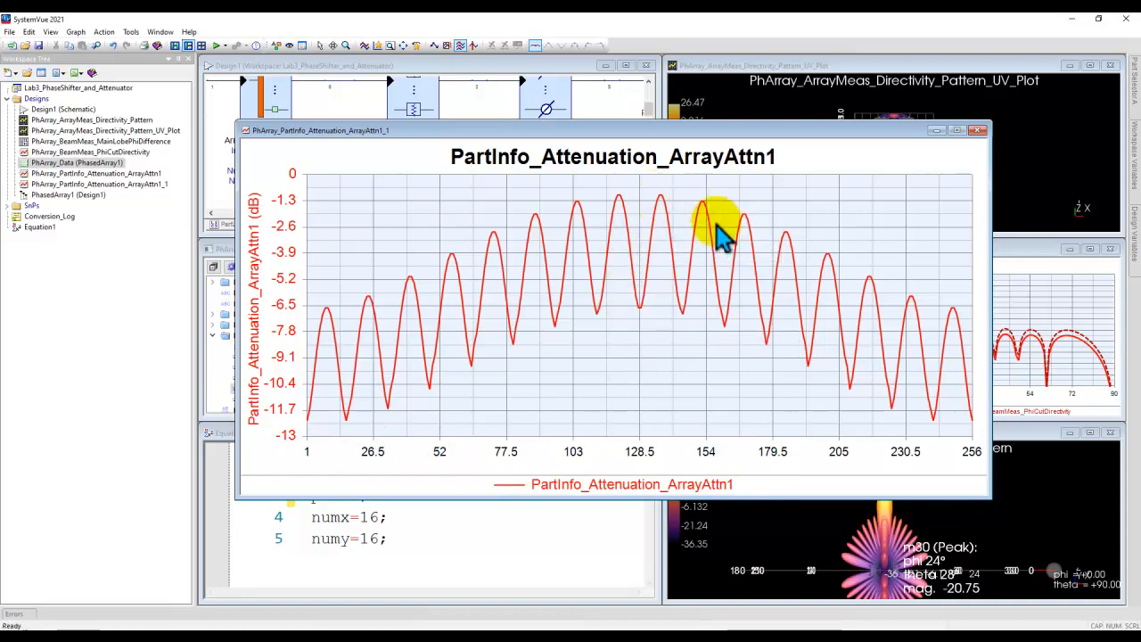
pyautogui.click(978, 131)
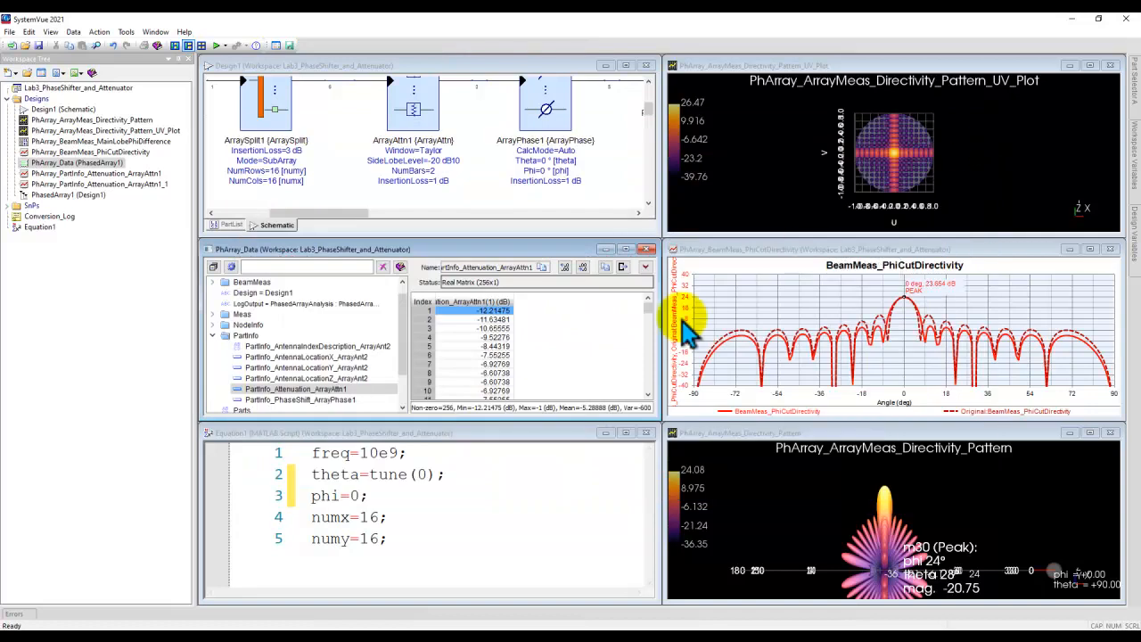
# Step: Examine the ArrayAttn1 attenuator and its neighbouring blocks in the Design1 schematic and select the ArrayPhase1 phase shifter
pyautogui.moveTo(473, 172); pyautogui.dragTo(451, 189)
pyautogui.rightClick(450, 190)
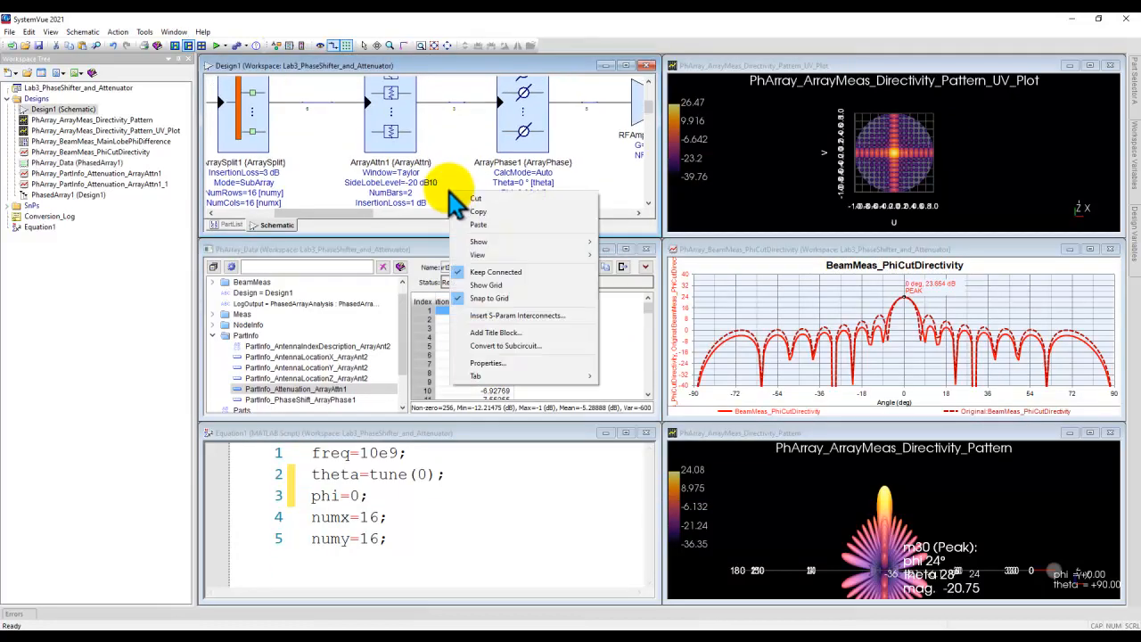
pyautogui.click(411, 140)
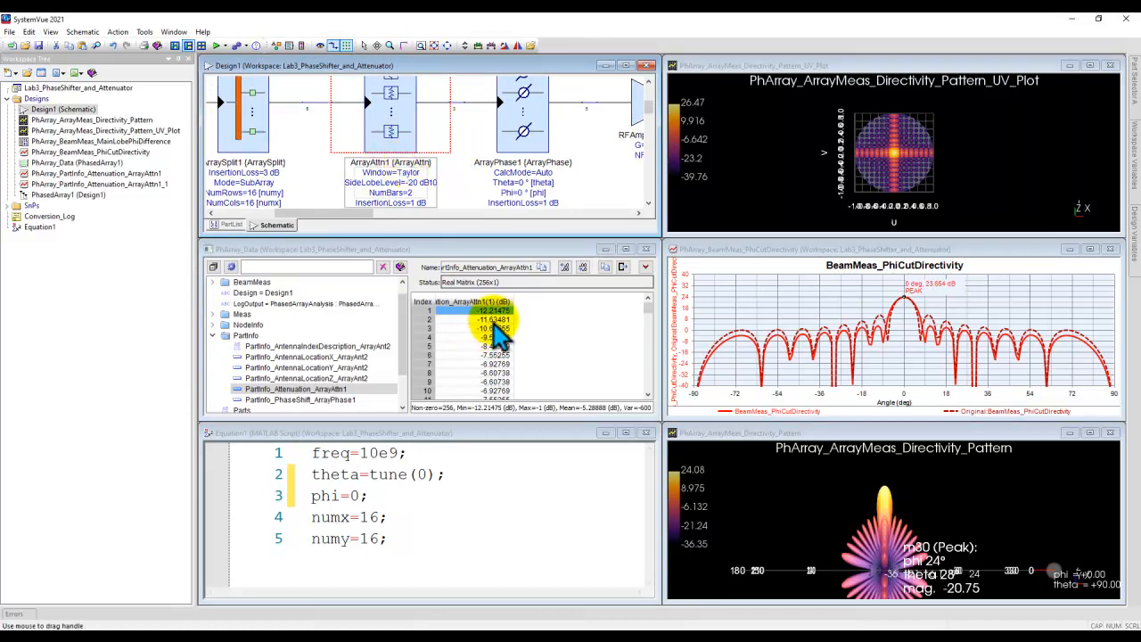
pyautogui.scroll(-1, 587, 168)
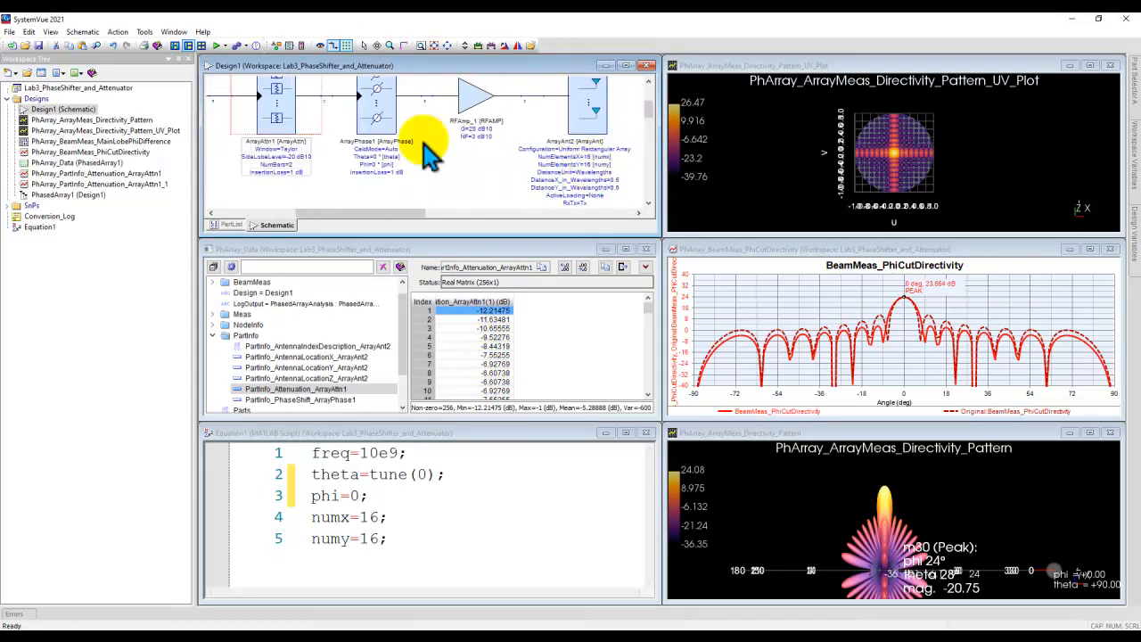
pyautogui.scroll(-1, 368, 130)
pyautogui.scroll(-1, 407, 123)
pyautogui.scroll(1, 408, 144)
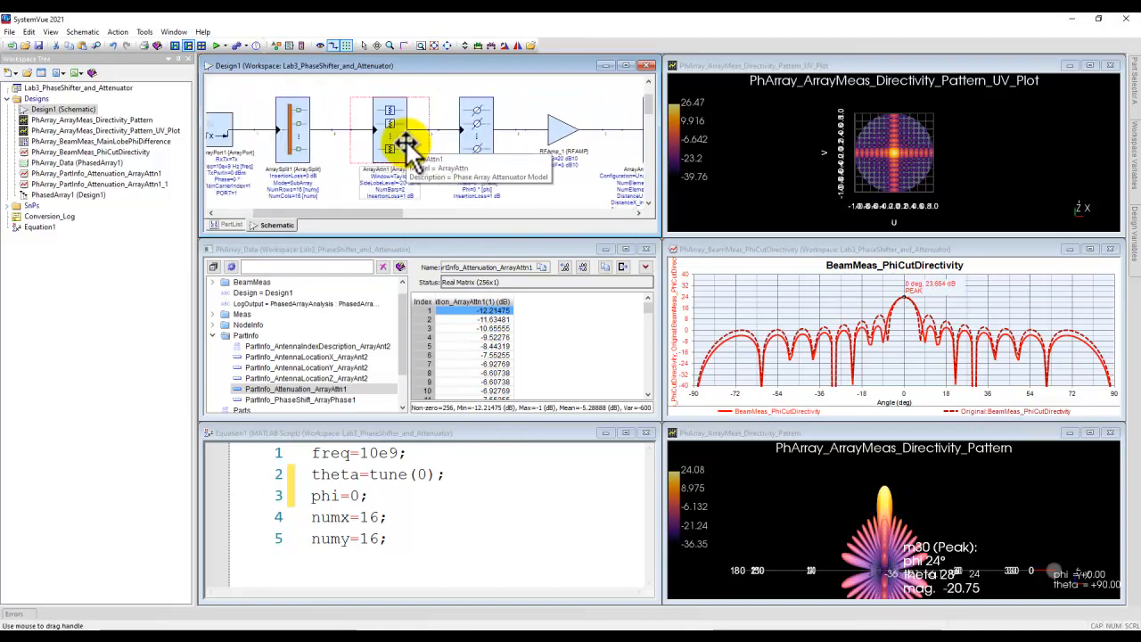
pyautogui.click(476, 143)
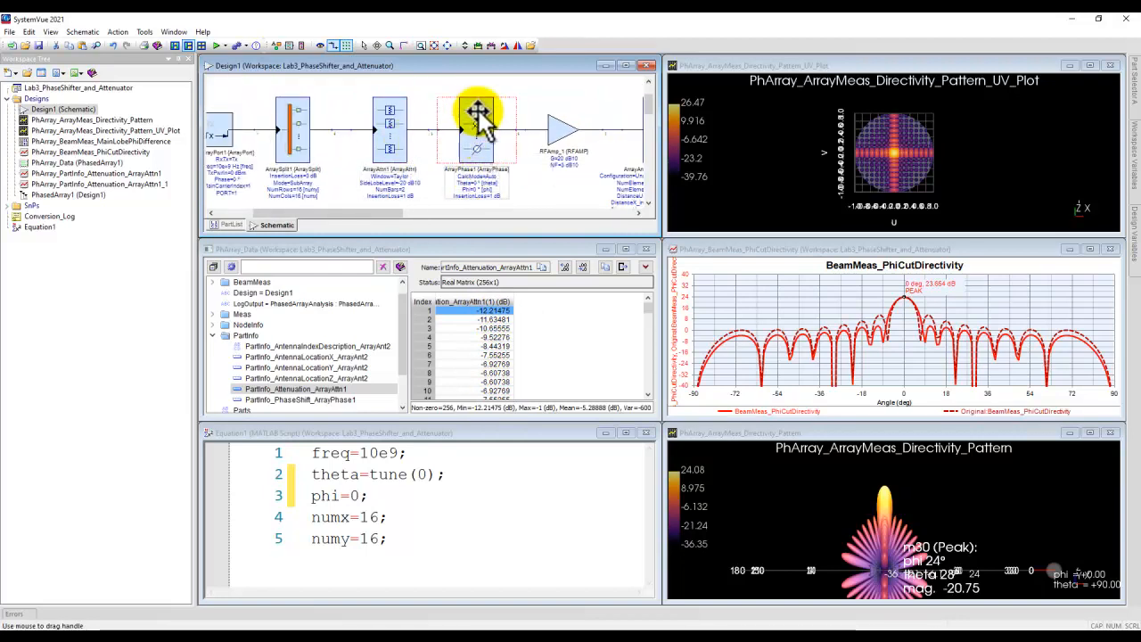
# Step: Set theta to tune(20) and phi to 20 in the Equation1 script and return to the Design1 schematic
pyautogui.click(421, 474)
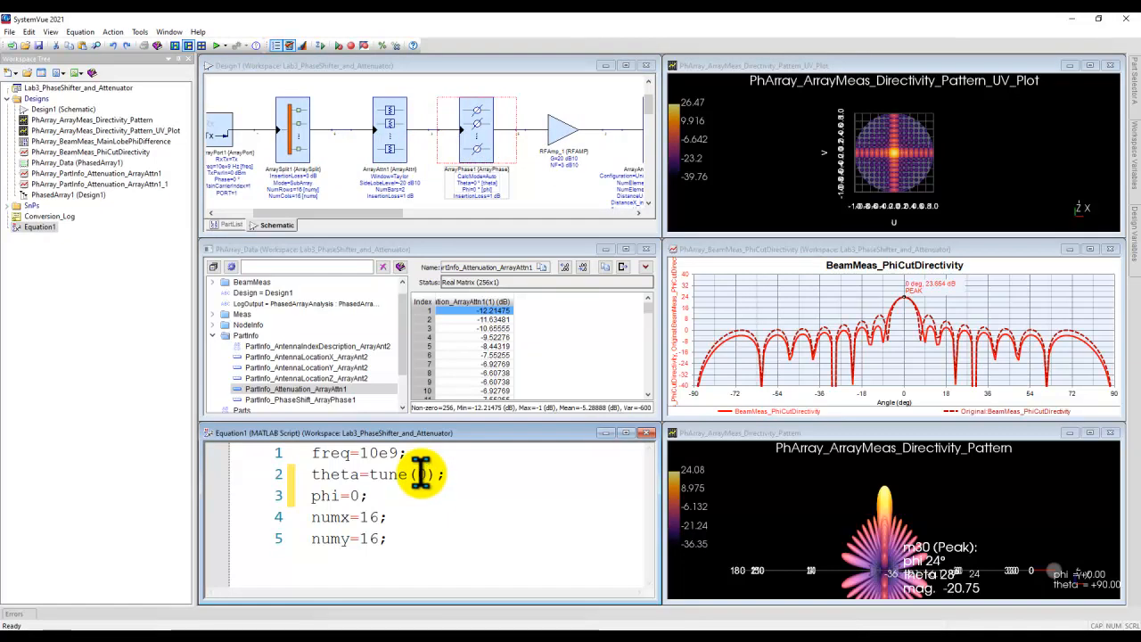
pyautogui.write('20')
pyautogui.click(352, 496)
pyautogui.write('2')
pyautogui.click(558, 197)
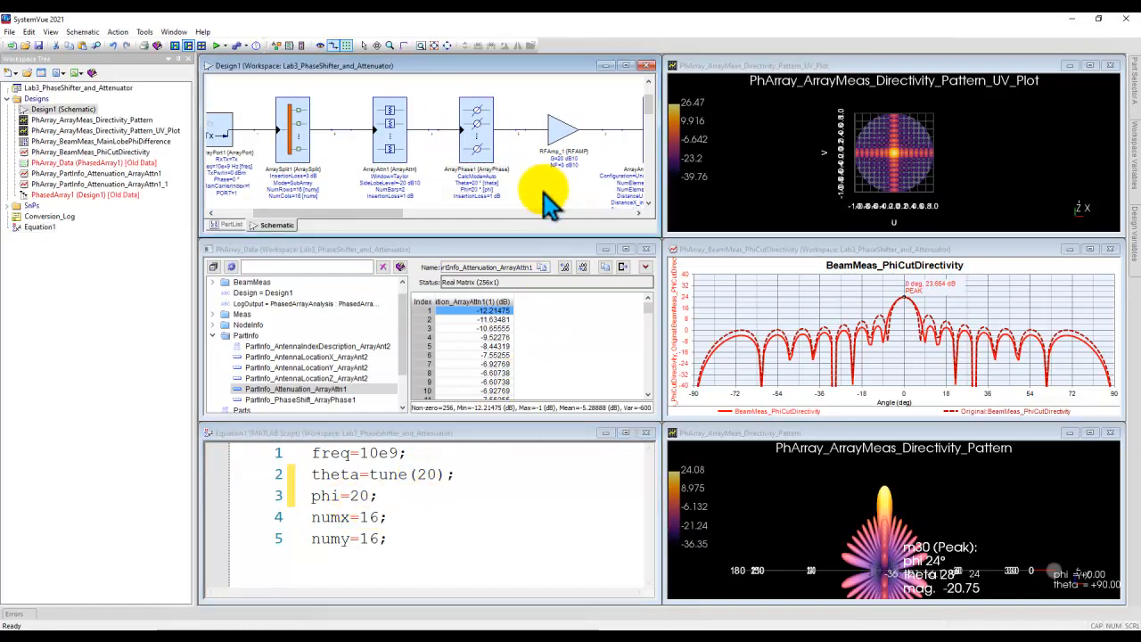
# Step: Show the PartInfo_PhaseShift_ArrayPhase1 values in the dataset and run the phased-array analysis with the new steering angles
pyautogui.click(334, 401)
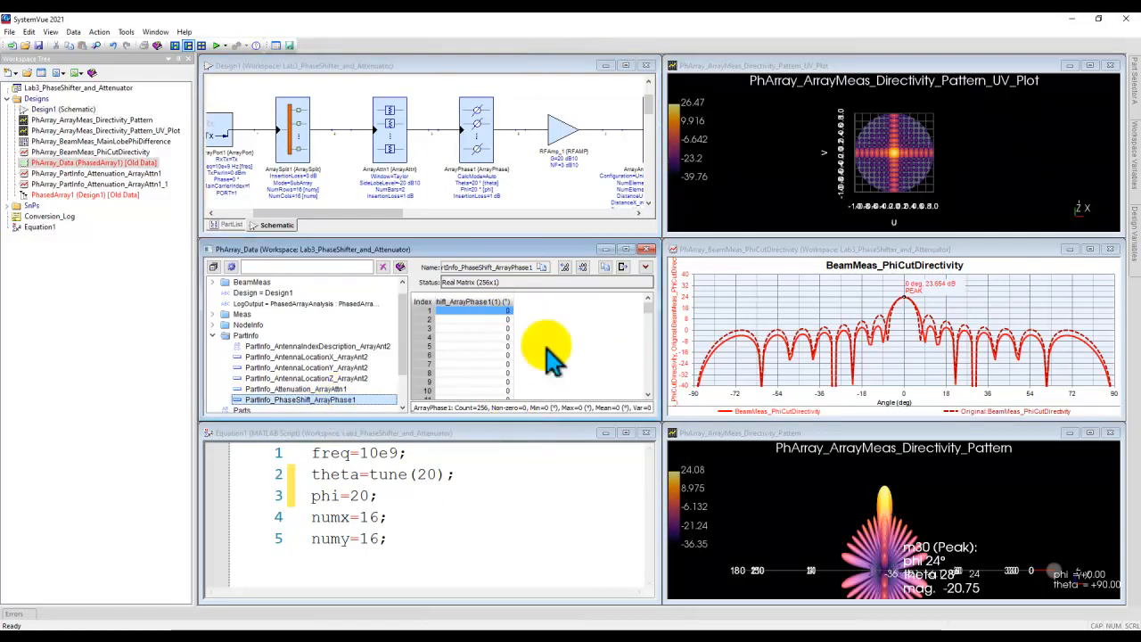
pyautogui.moveTo(648, 307); pyautogui.dragTo(648, 282)
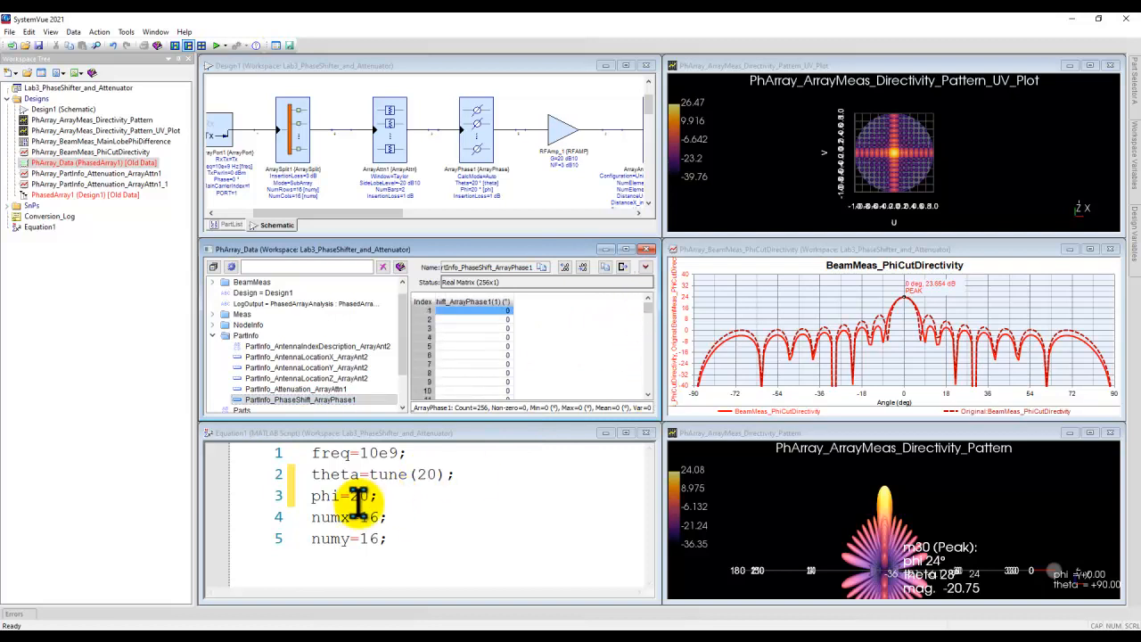
pyautogui.click(479, 131)
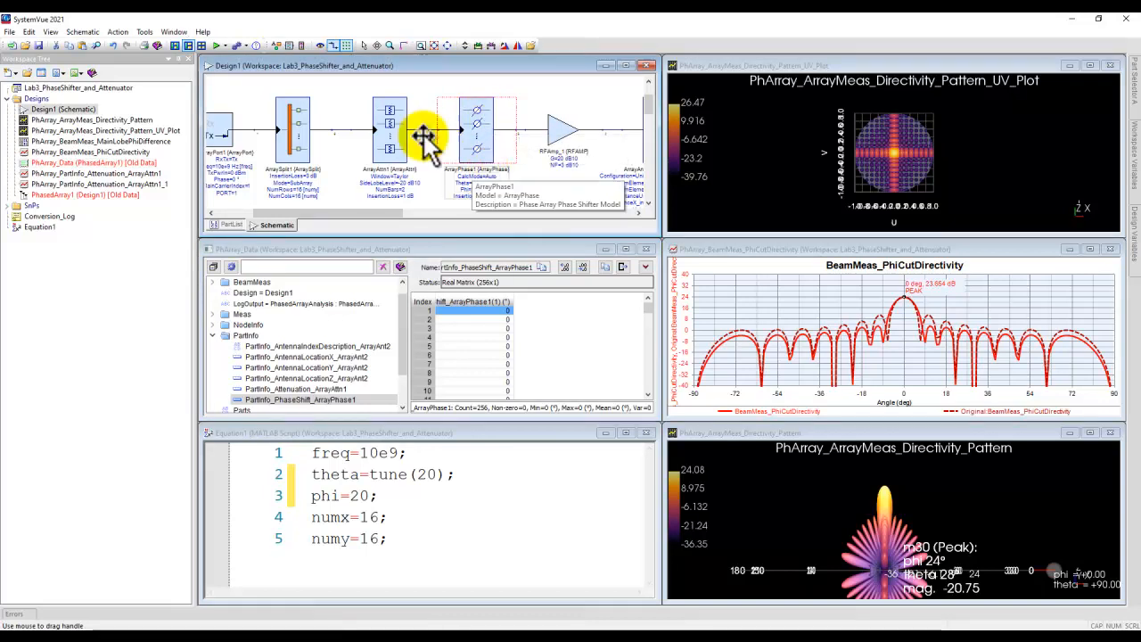
pyautogui.click(216, 45)
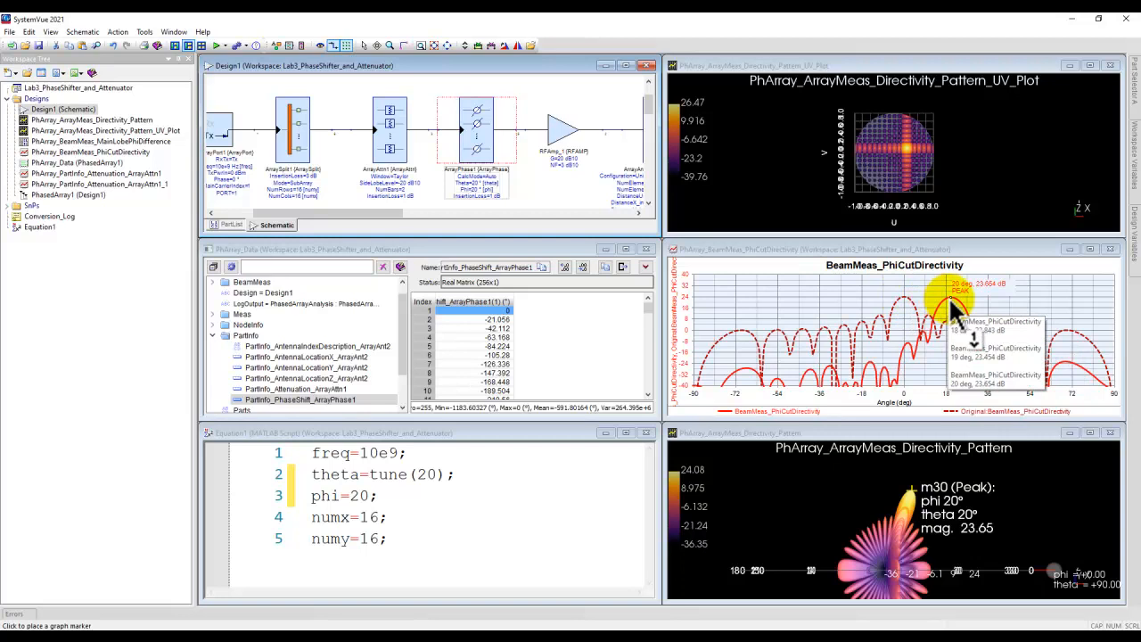
# Step: Replace the stored original trace of the BeamMeas_PhiCutDirectivity graph with the current steered-beam trace
pyautogui.click(809, 306)
pyautogui.click(364, 45)
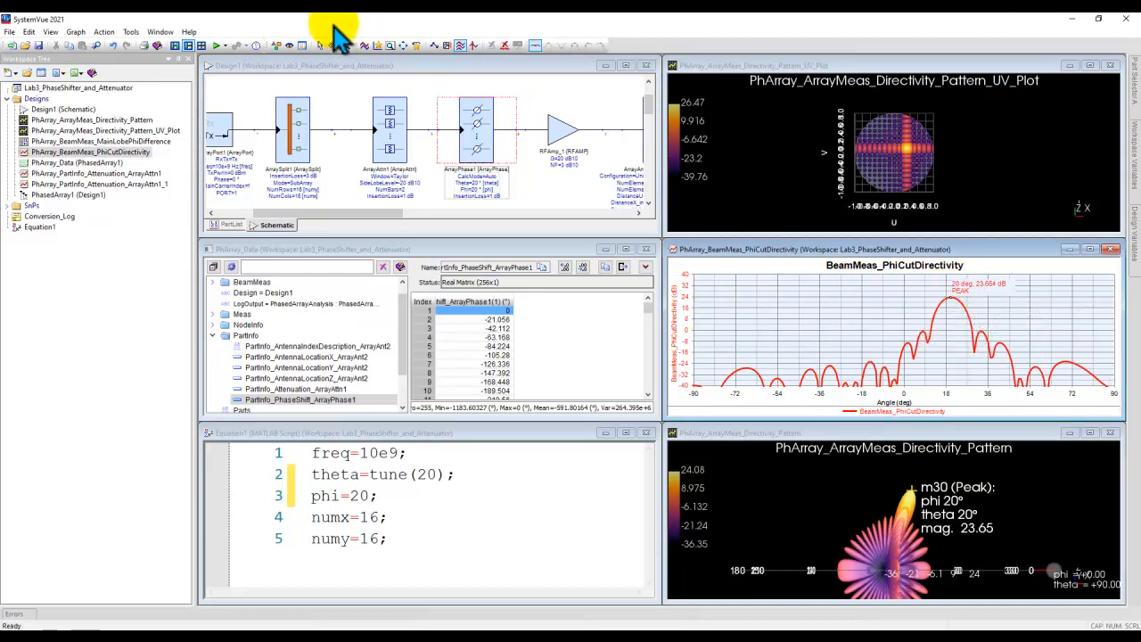
pyautogui.click(363, 46)
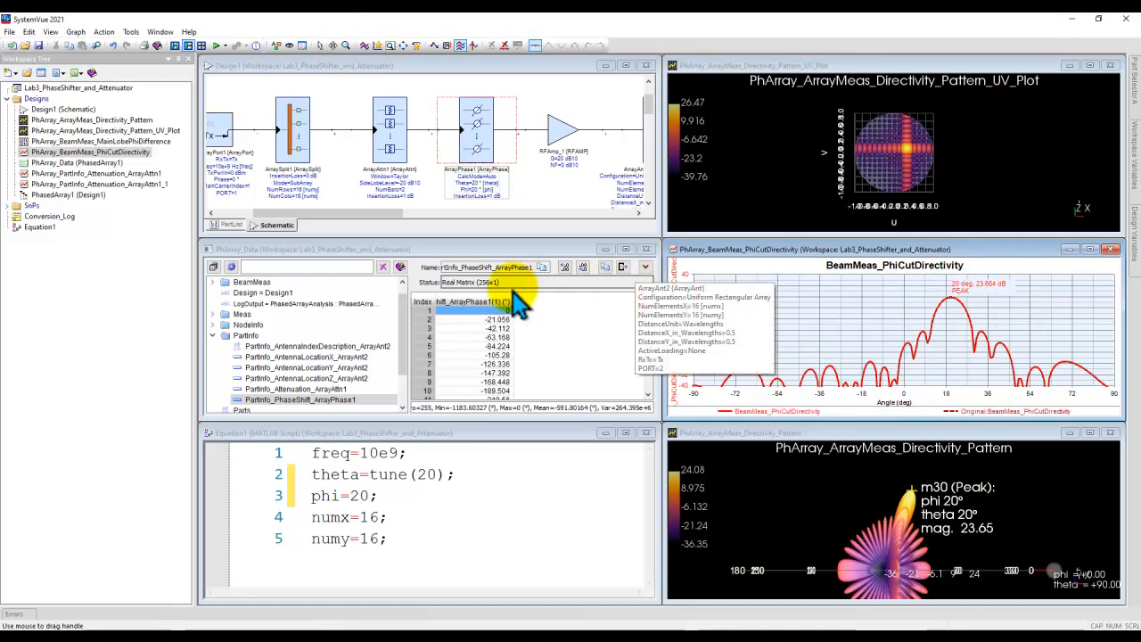
# Step: Set the ArrayAttn1 attenuator's Quantization to 1:Number of Bits (Uniform), using 5 bits and a 0.5 dB step size
pyautogui.click(389, 144)
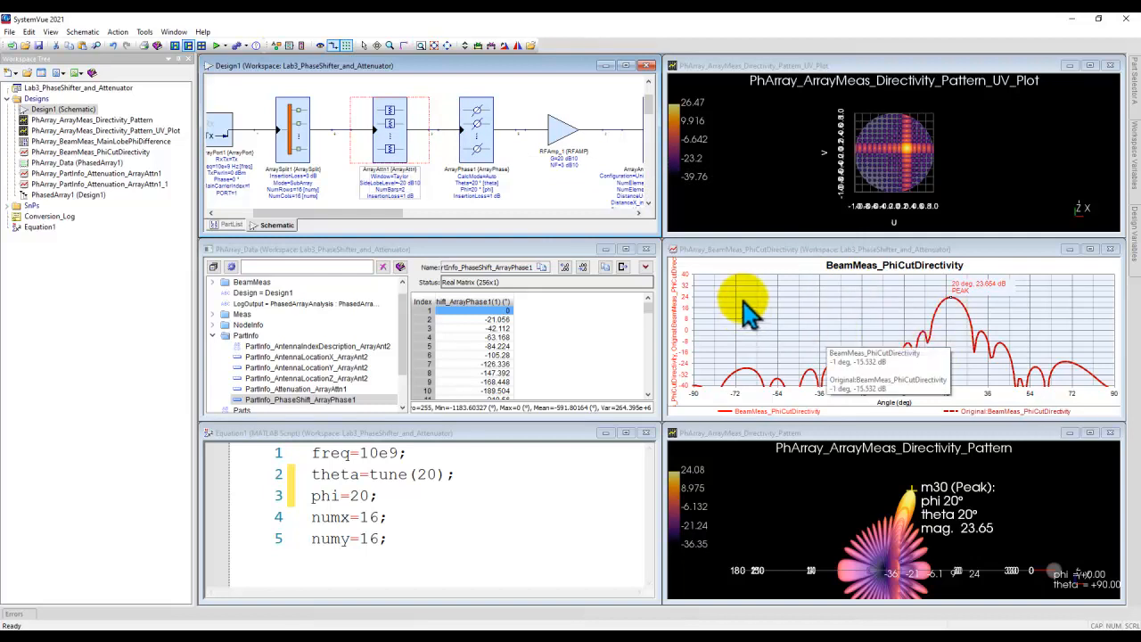
pyautogui.doubleClick(392, 138)
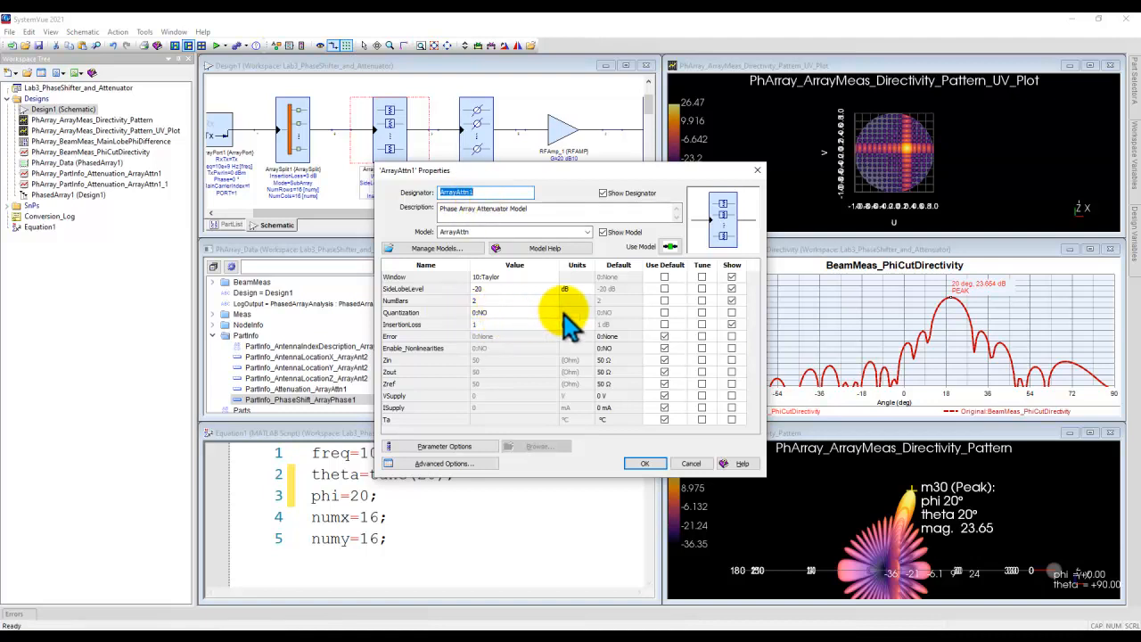
pyautogui.click(546, 312)
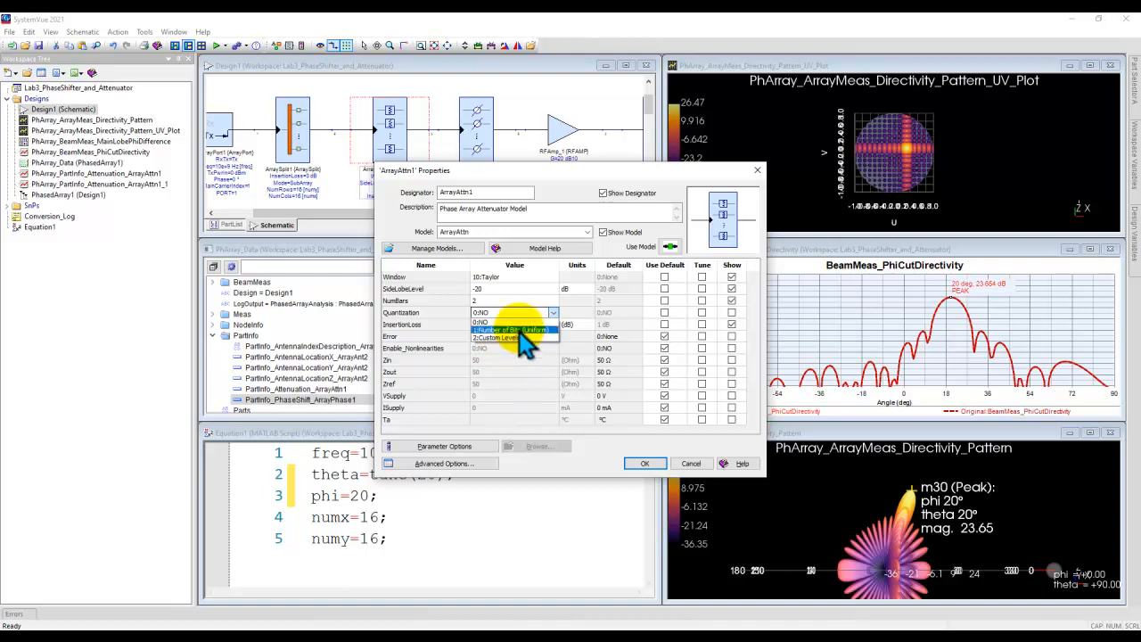
pyautogui.click(519, 331)
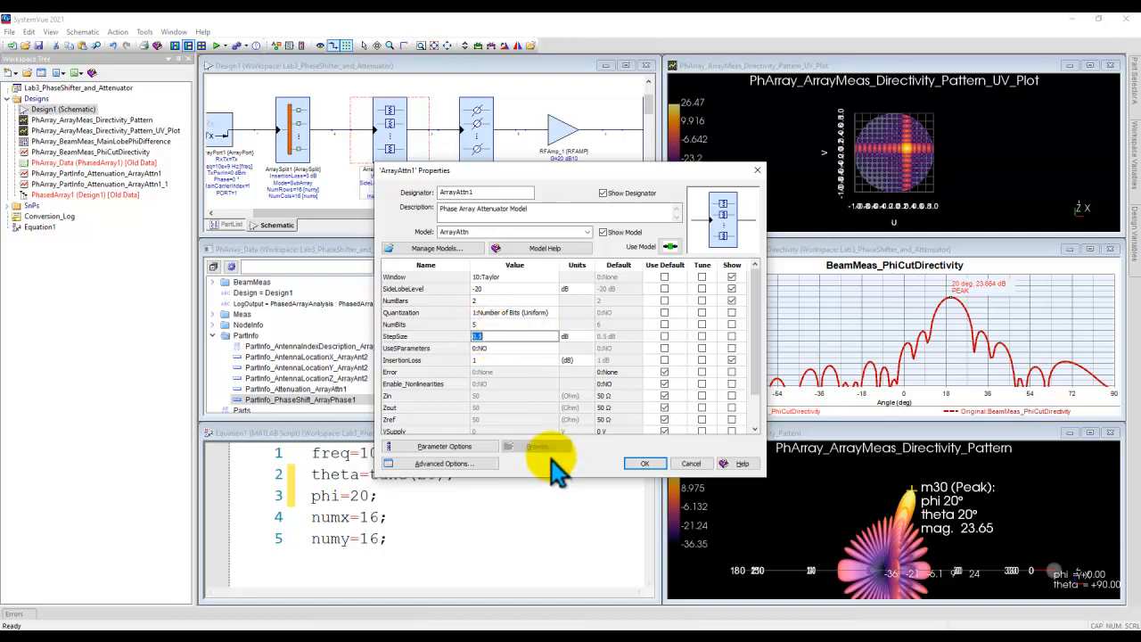
pyautogui.click(641, 463)
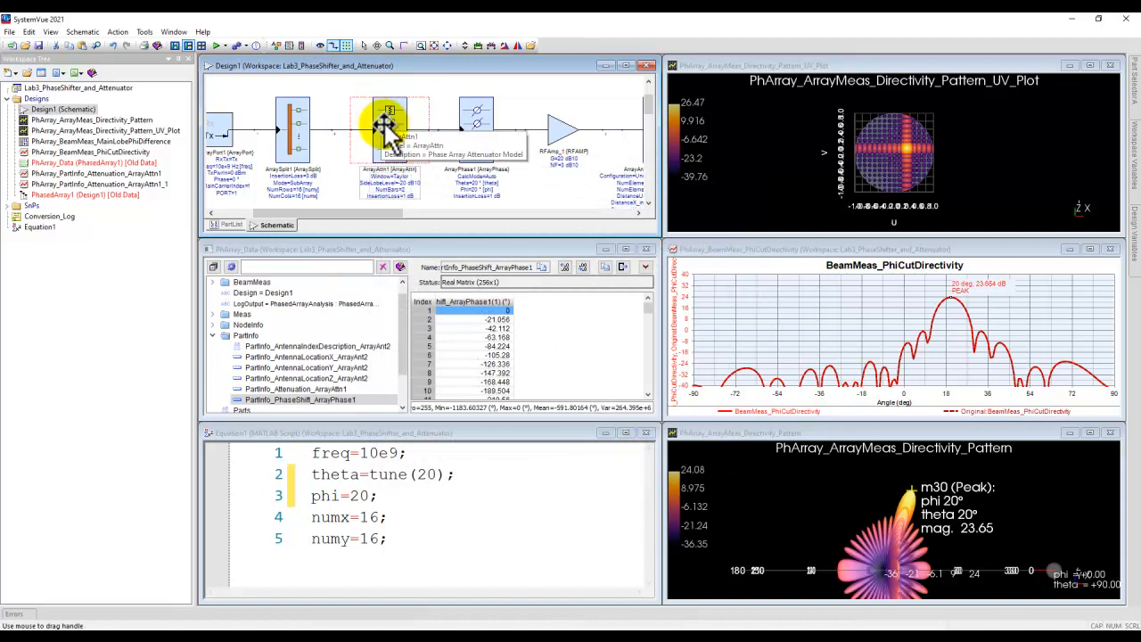
# Step: Set the ArrayPhase1 phase shifter's Quantization to 1:Number of Bits (Uniform), using 4 bits
pyautogui.doubleClick(474, 123)
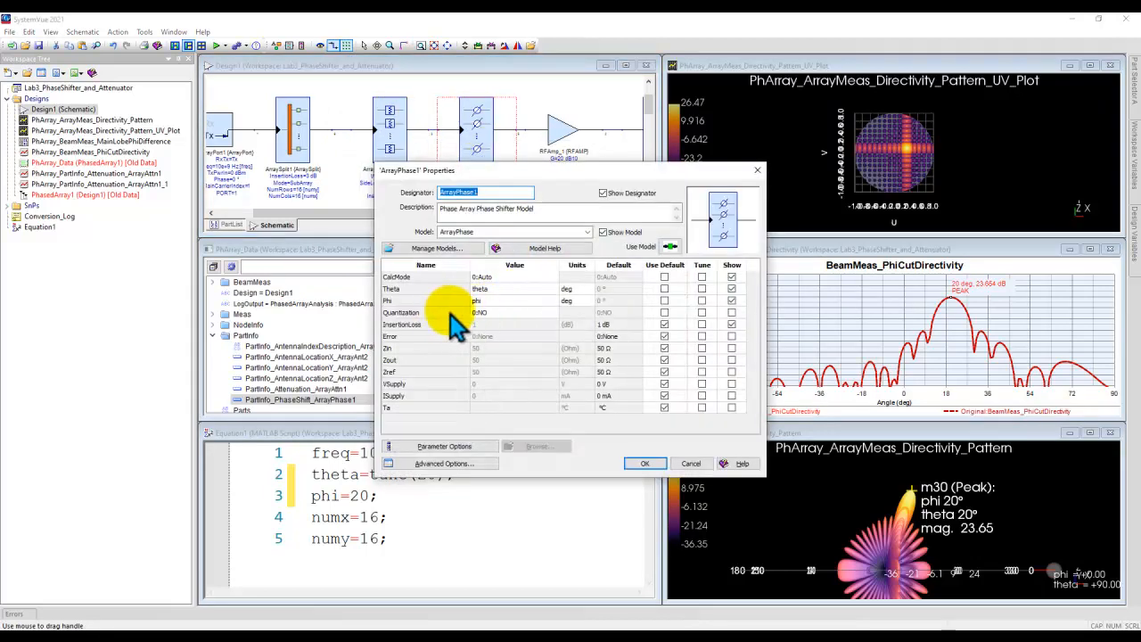
pyautogui.click(554, 312)
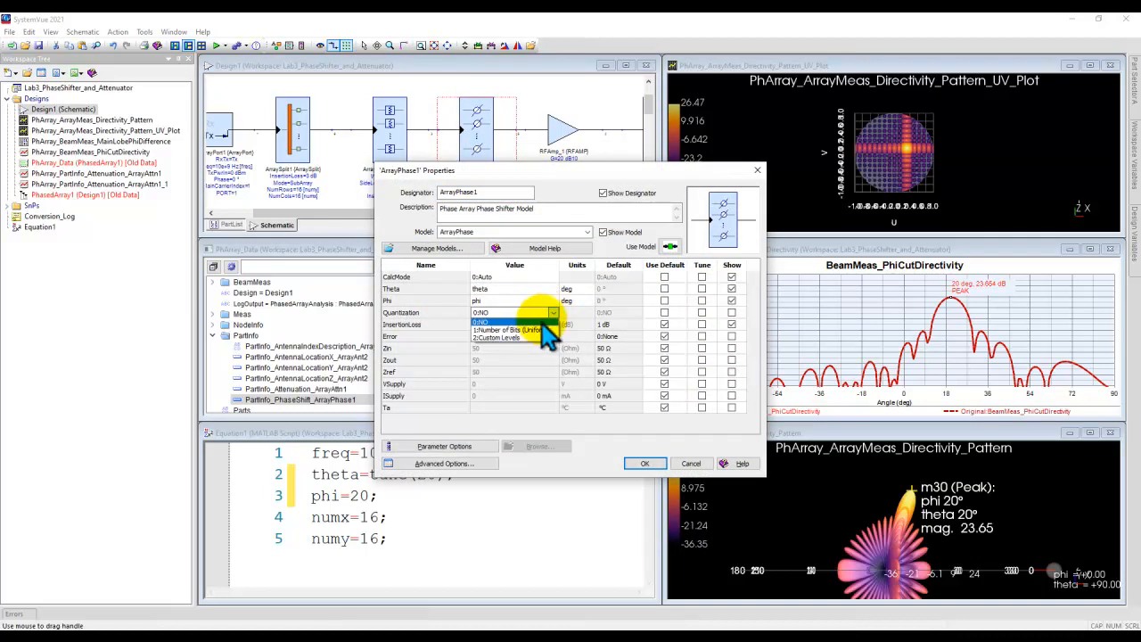
pyautogui.click(532, 334)
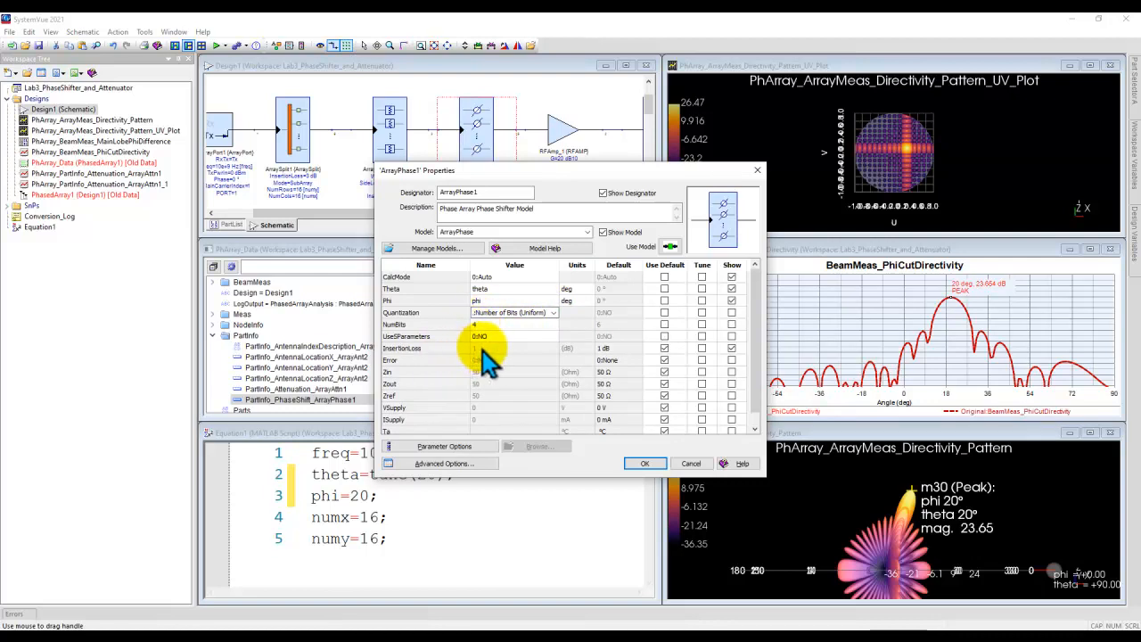
pyautogui.click(645, 464)
# Step: Review the quantization settings in the ArrayAttn1 attenuator's properties and close them
pyautogui.doubleClick(385, 134)
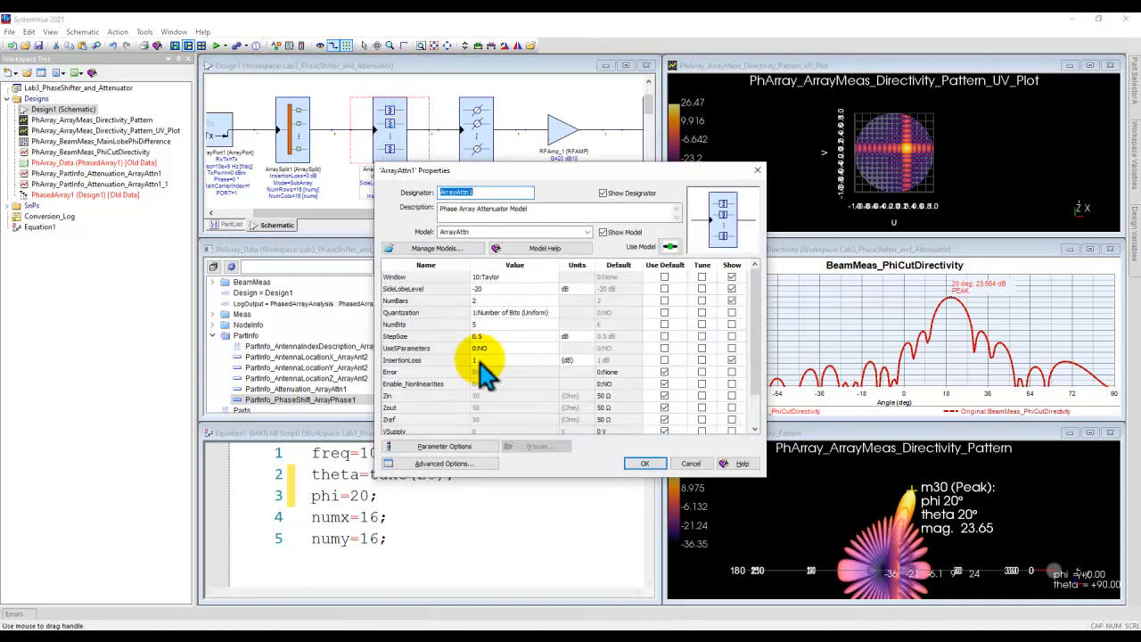
pyautogui.moveTo(484, 174); pyautogui.dragTo(615, 167)
pyautogui.click(631, 437)
# Step: Show the PartInfo_Attenuation_ArrayAttn1 values, run the analysis with quantization, and compare the phi-cut directivity with the reference trace
pyautogui.click(334, 389)
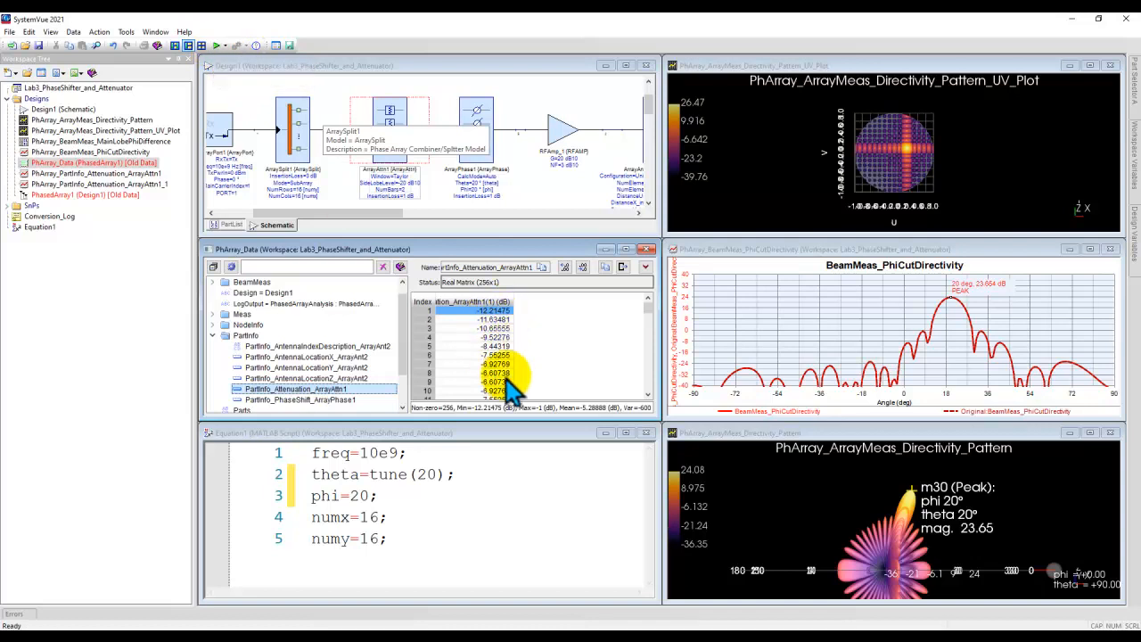
pyautogui.click(216, 45)
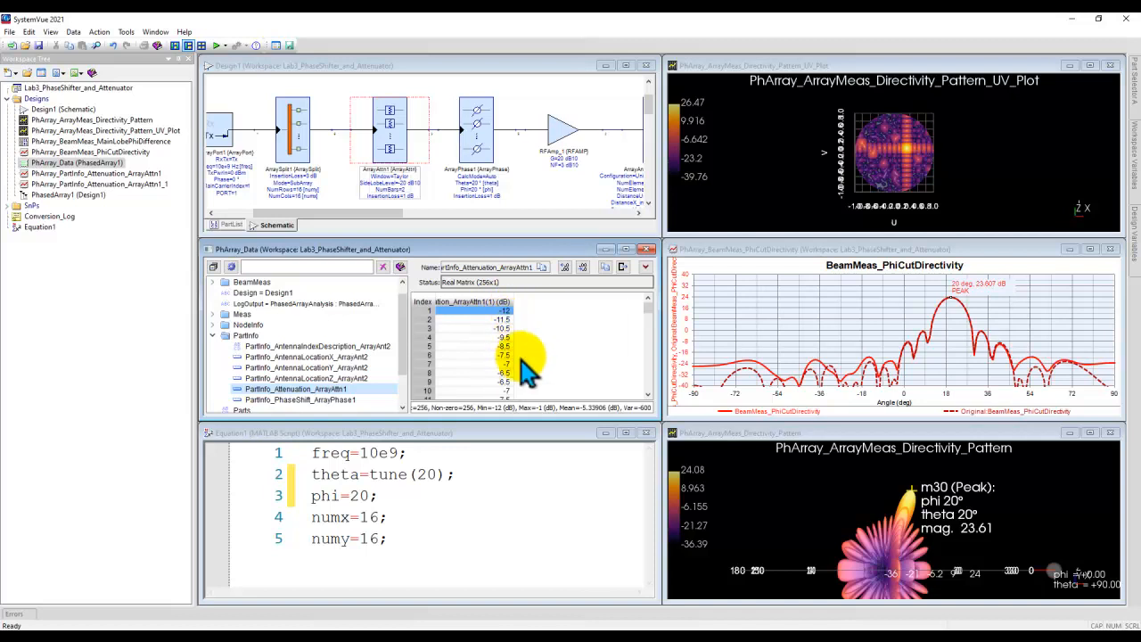
pyautogui.moveTo(653, 303)
pyautogui.mouseDown()
pyautogui.moveTo(655, 364)
pyautogui.moveTo(652, 301)
pyautogui.mouseUp()
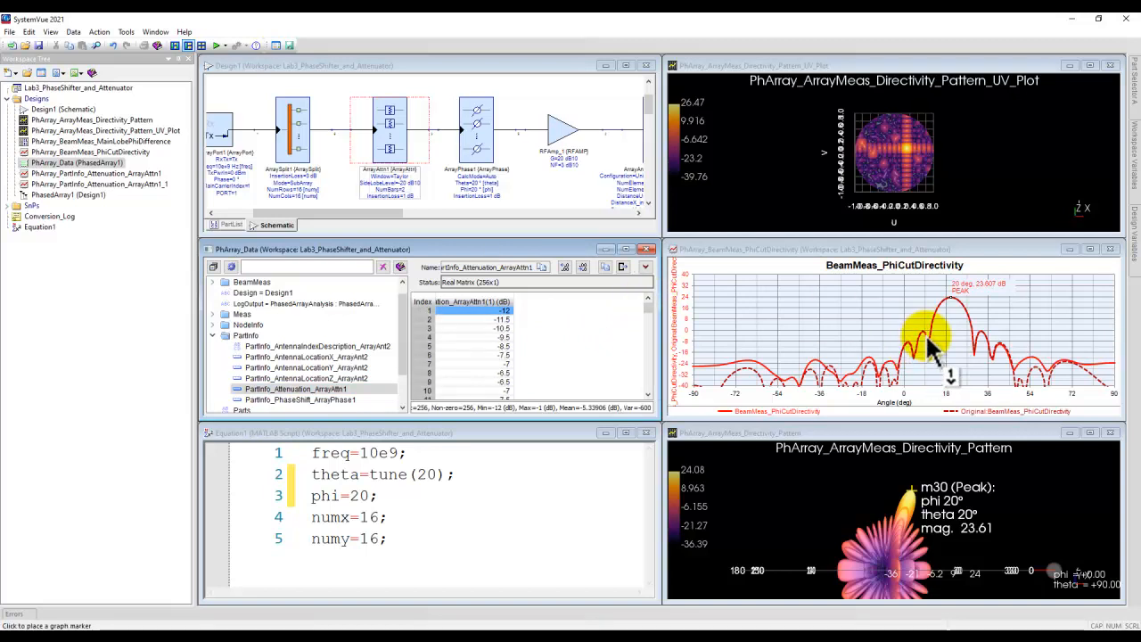
pyautogui.click(950, 306)
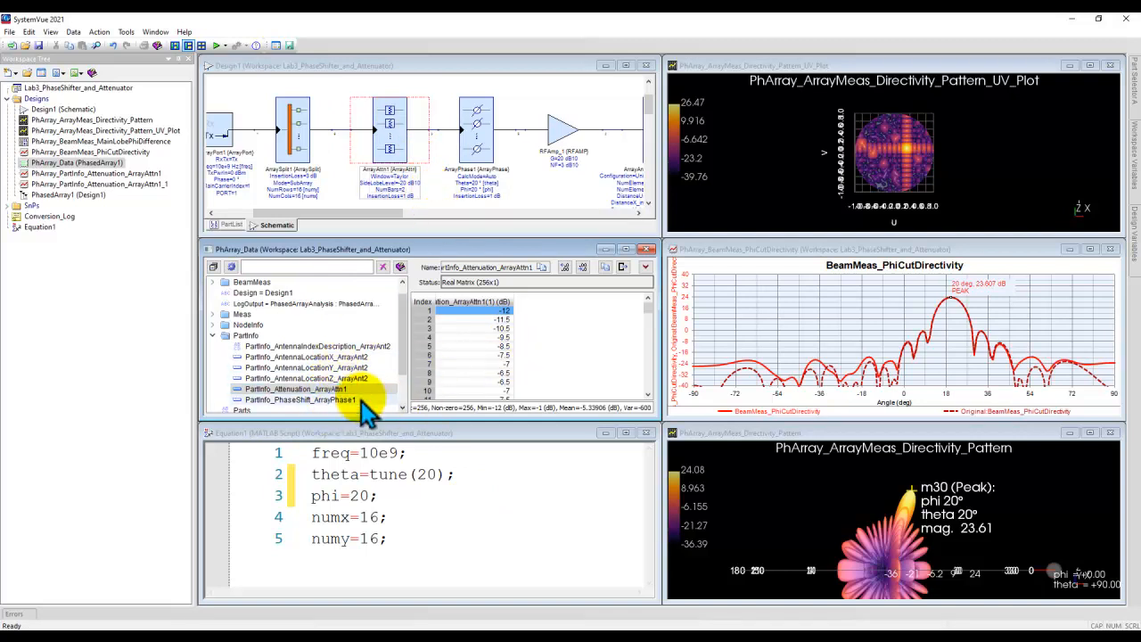
# Step: Examine the quantized PartInfo_PhaseShift_ArrayPhase1 values in the dataset alongside the ArrayPhase1 phase shifter
pyautogui.click(348, 401)
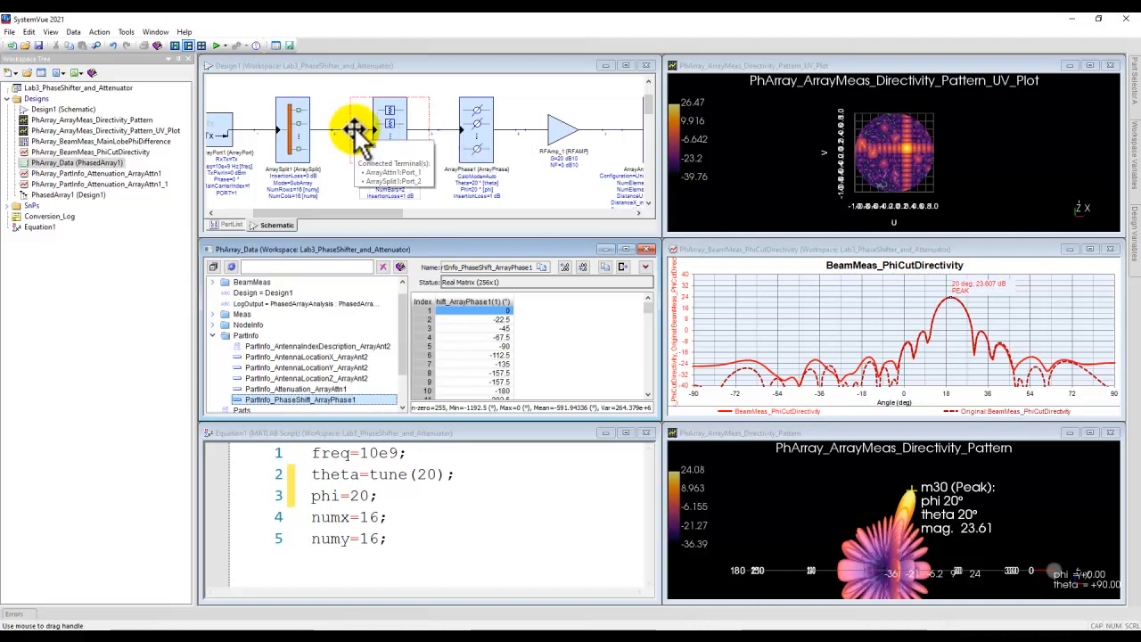
pyautogui.click(479, 138)
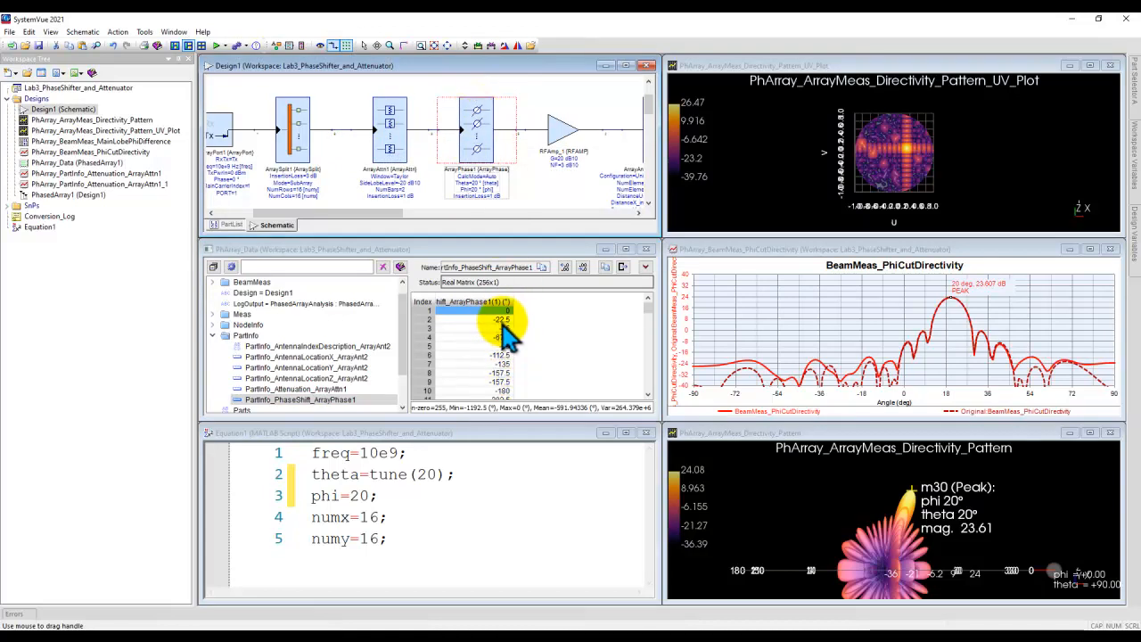
pyautogui.moveTo(517, 332)
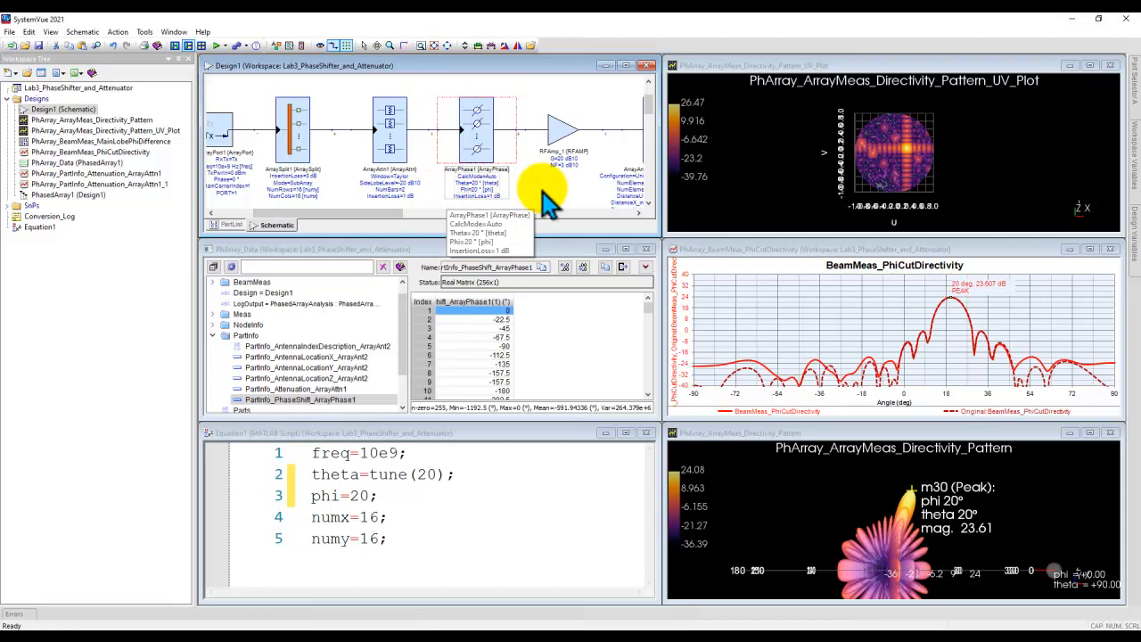
# Step: Set the ArrayAttn1 attenuator's UseSParameters option to 1:YES in its properties
pyautogui.doubleClick(392, 129)
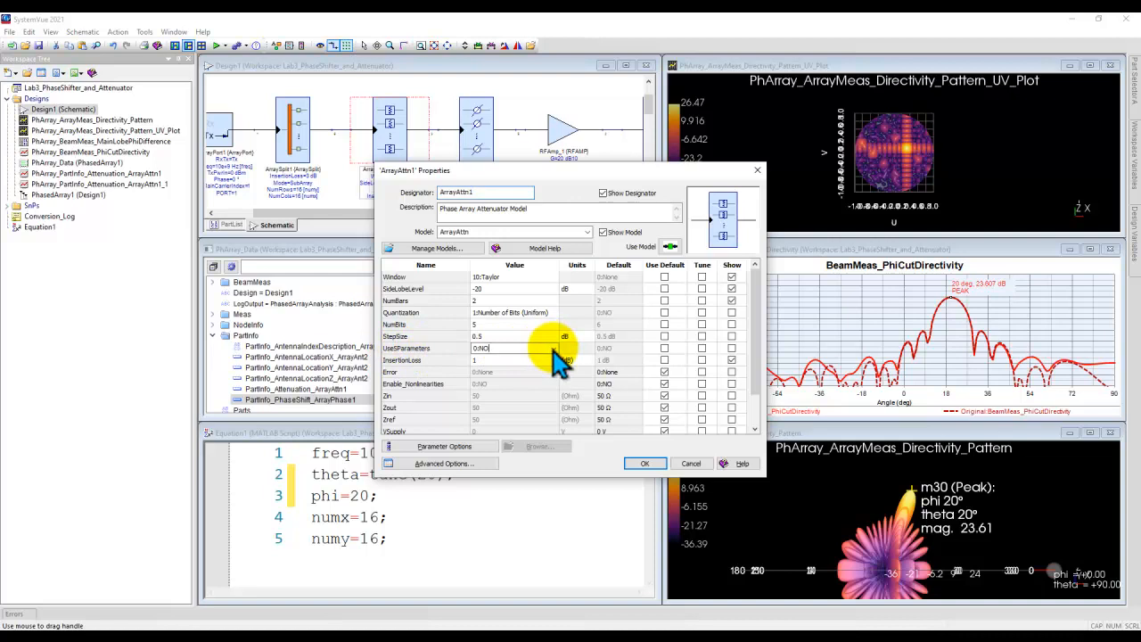
pyautogui.click(553, 348)
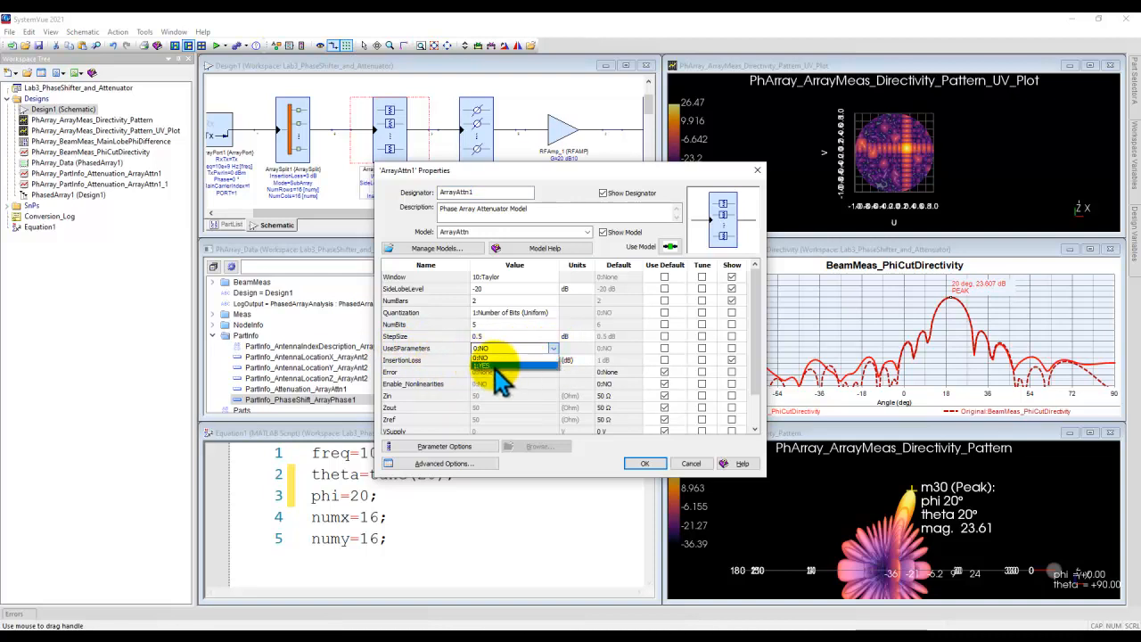
pyautogui.click(494, 367)
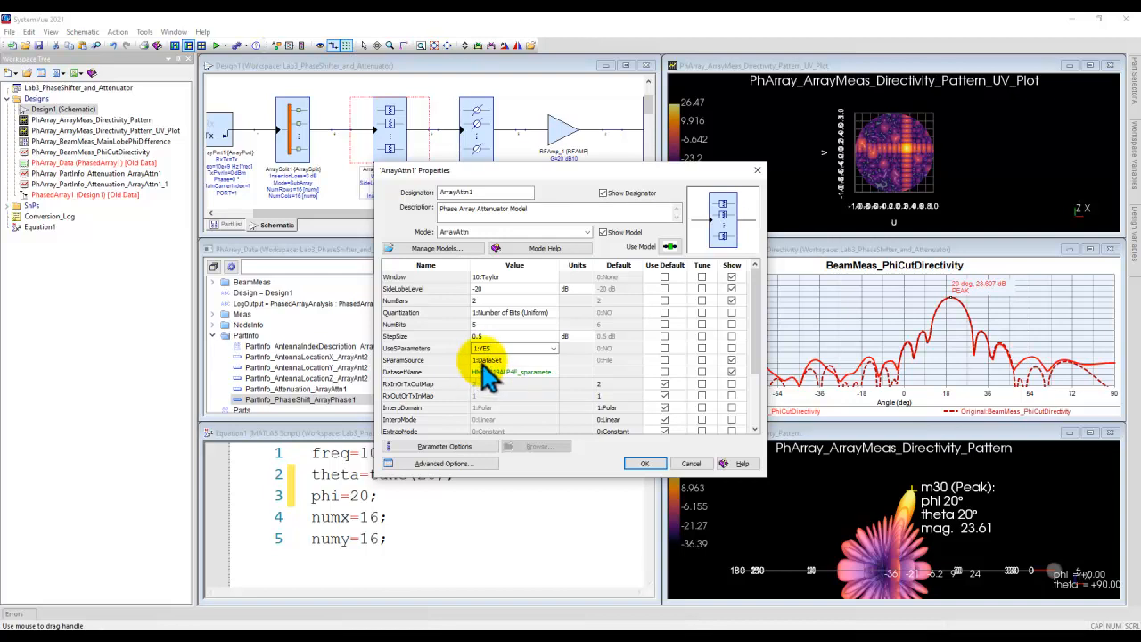
# Step: Switch ArrayAttn1's SParamSource to 0:File and widen the Value column to read the full file name
pyautogui.click(539, 360)
pyautogui.click(553, 360)
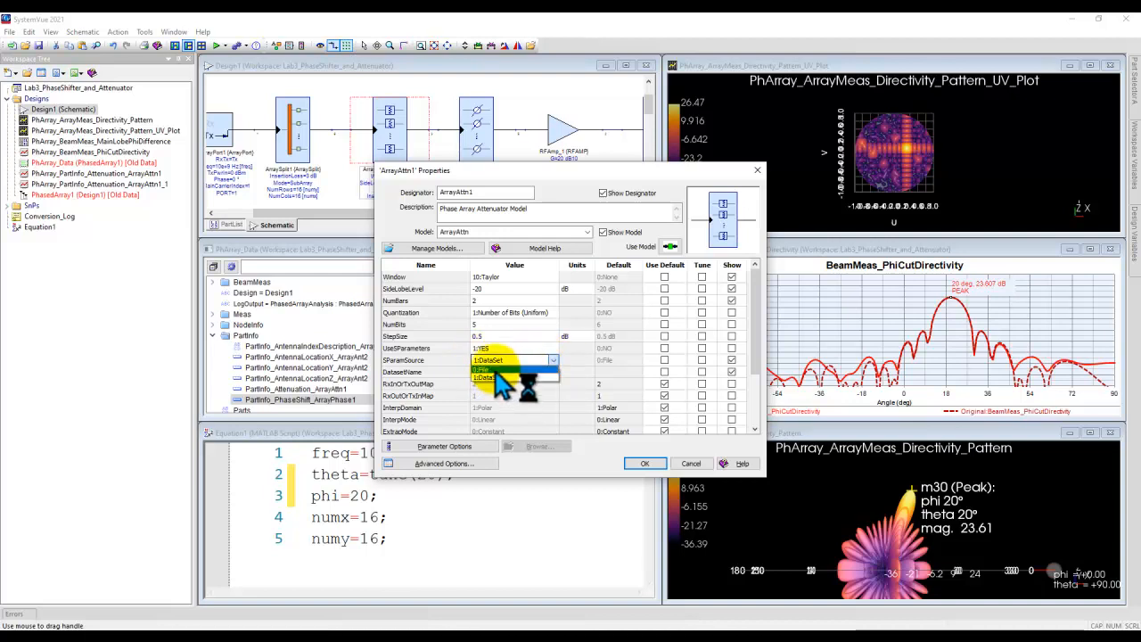
pyautogui.click(495, 369)
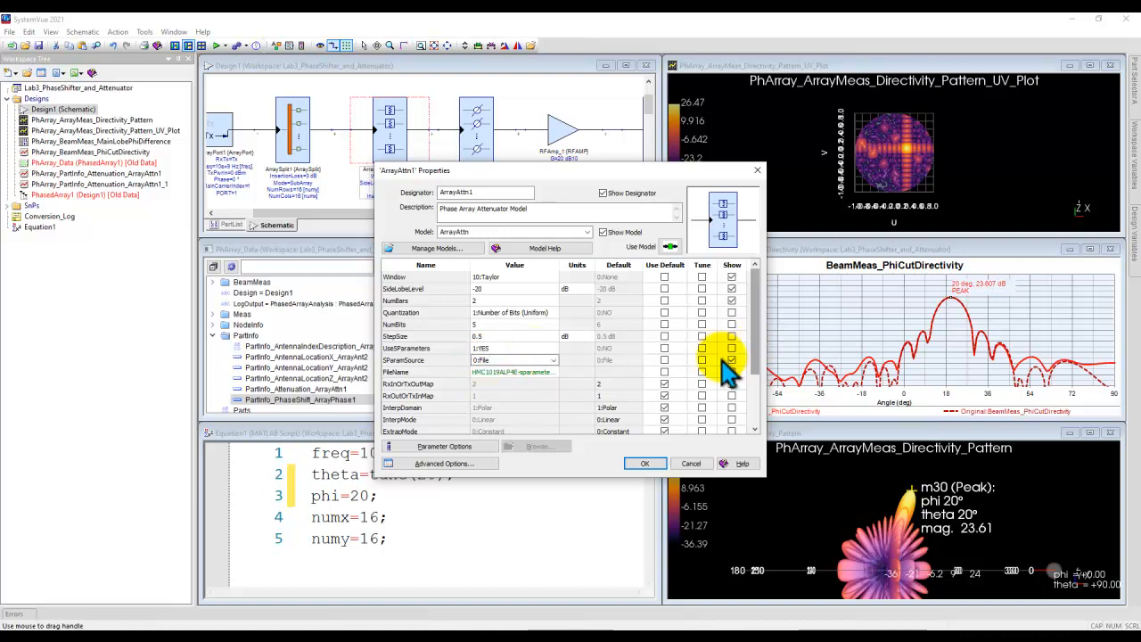
pyautogui.moveTo(559, 265); pyautogui.dragTo(713, 272)
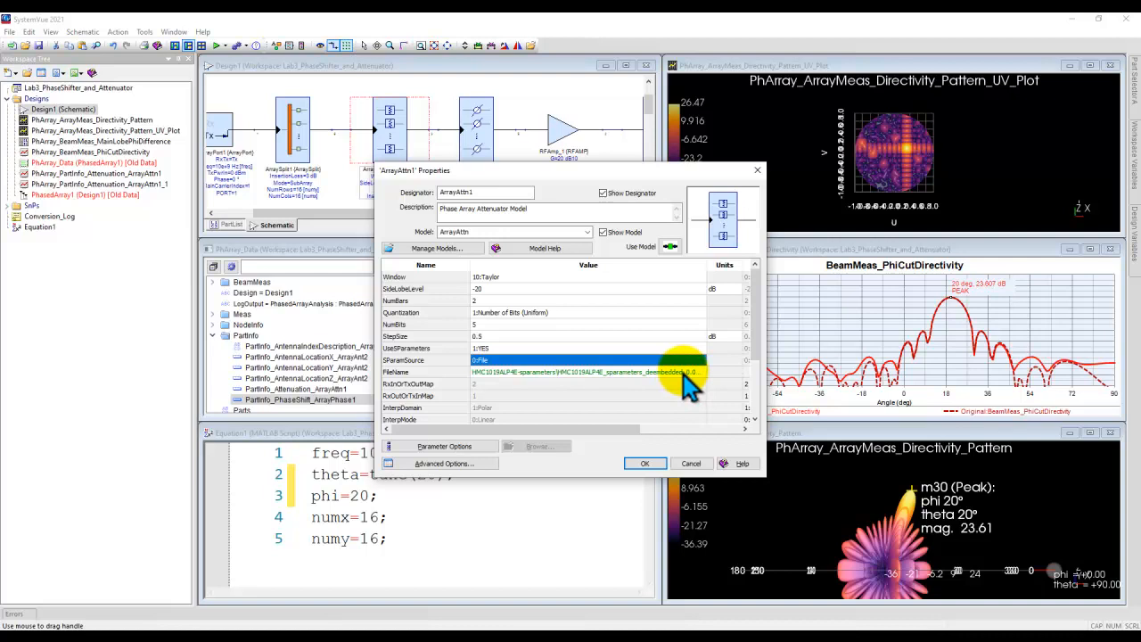
# Step: Set ArrayAttn1's SParamSource to 1:DataSet and accept the attenuator's properties
pyautogui.click(700, 361)
pyautogui.click(701, 361)
pyautogui.click(497, 372)
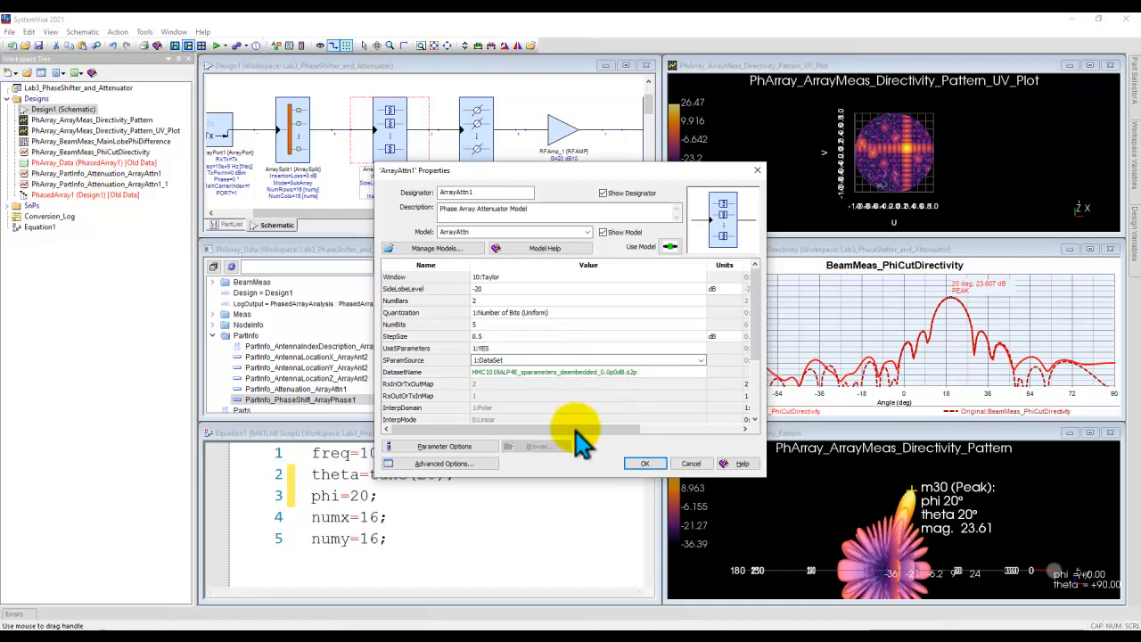
pyautogui.click(645, 464)
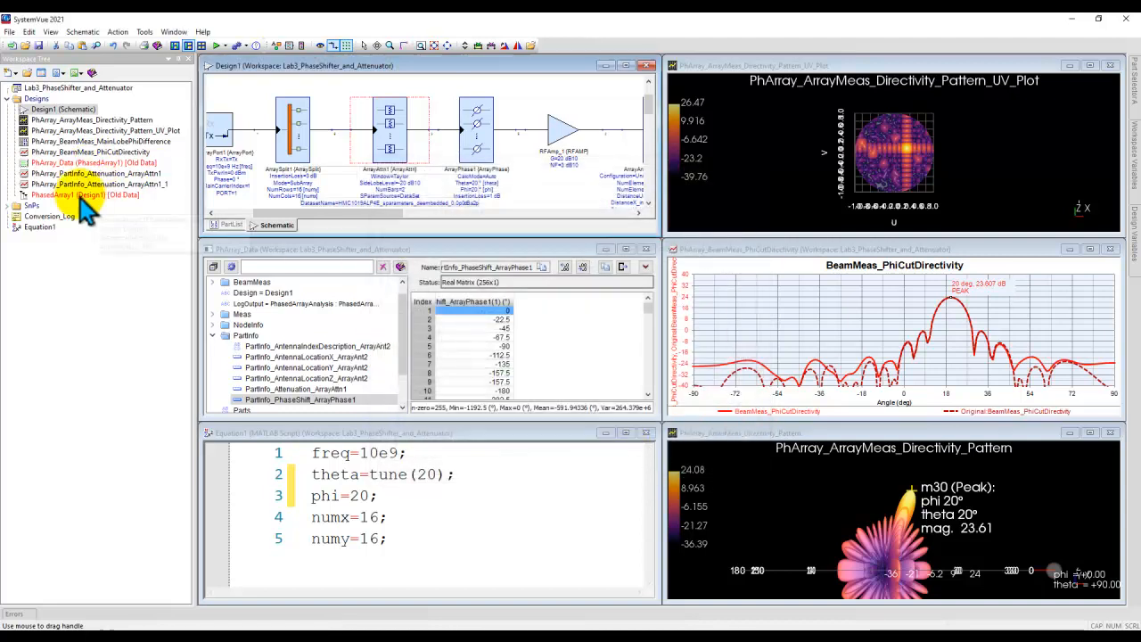
# Step: Expand the SnPs and Attenuator folders and widen the workspace tree to read the attenuator dataset names
pyautogui.rightClick(56, 98)
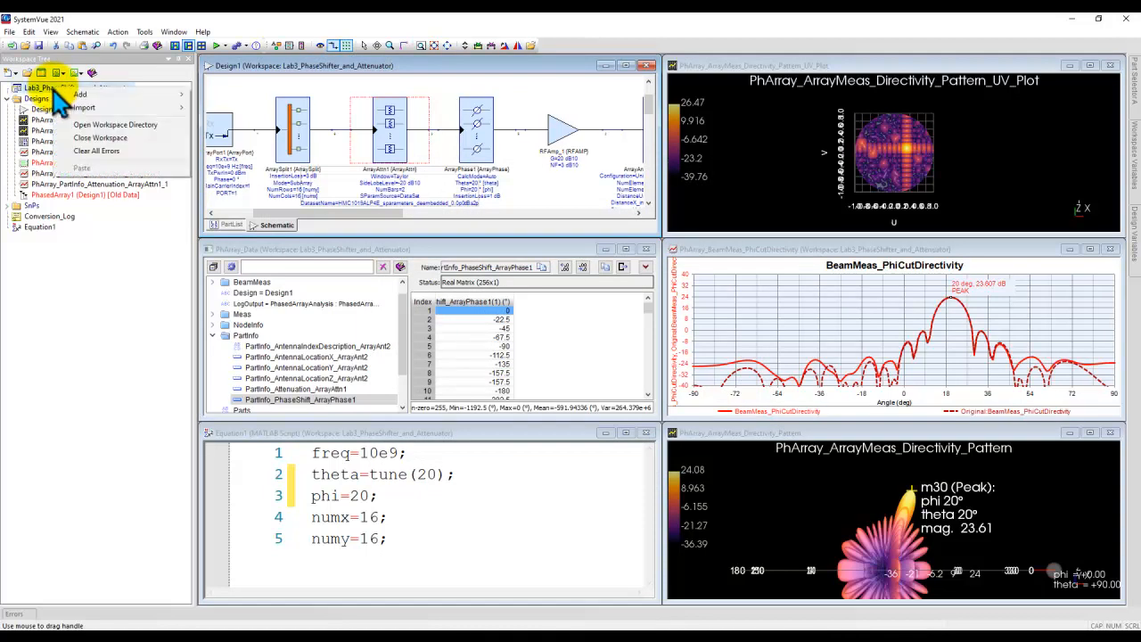
pyautogui.moveTo(82, 95)
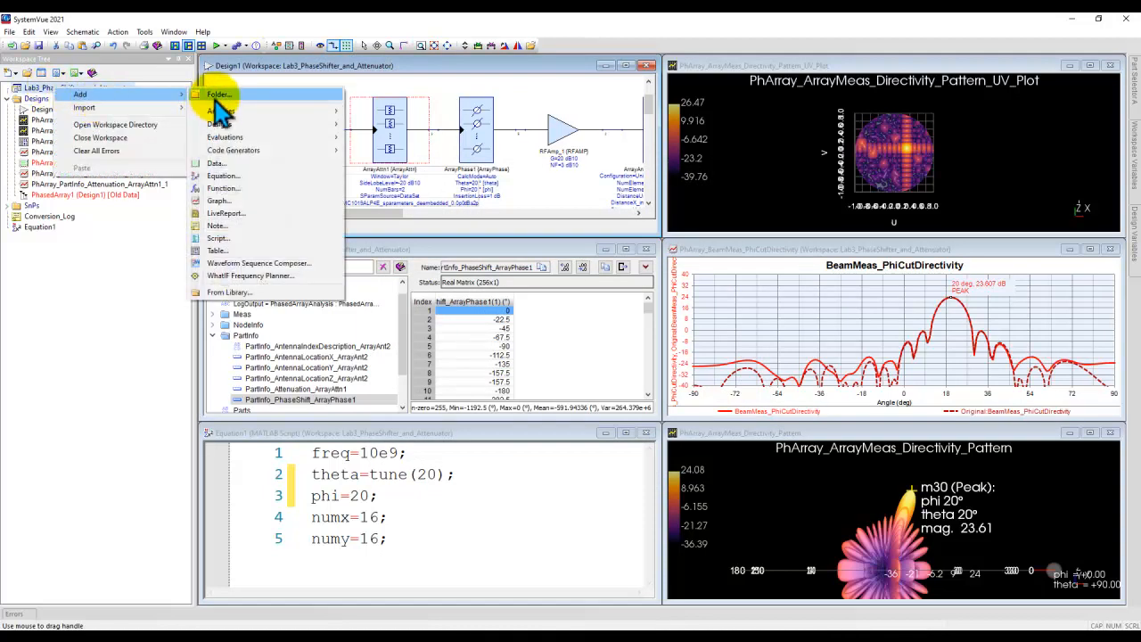
pyautogui.click(9, 206)
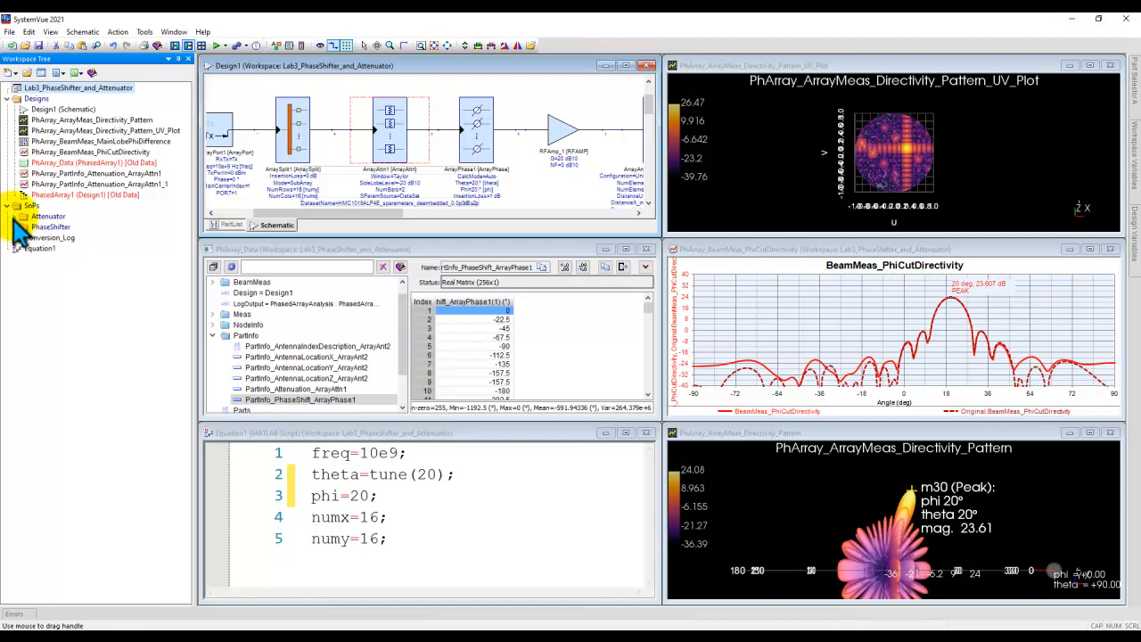
pyautogui.click(13, 216)
pyautogui.moveTo(203, 246); pyautogui.dragTo(301, 255)
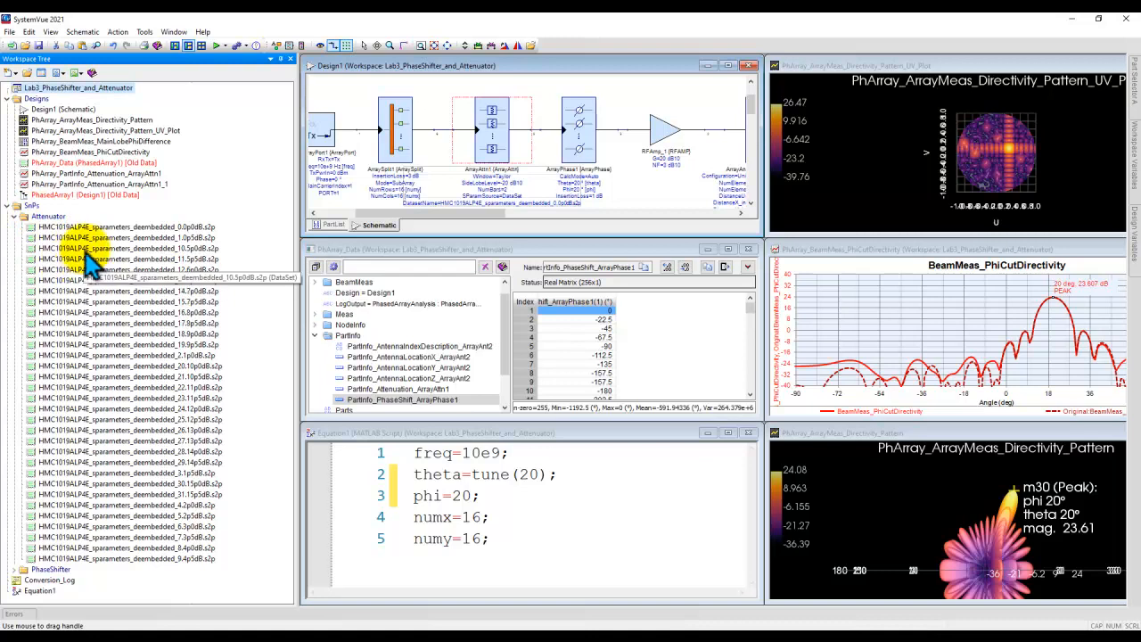
pyautogui.rightClick(43, 219)
pyautogui.moveTo(84, 308)
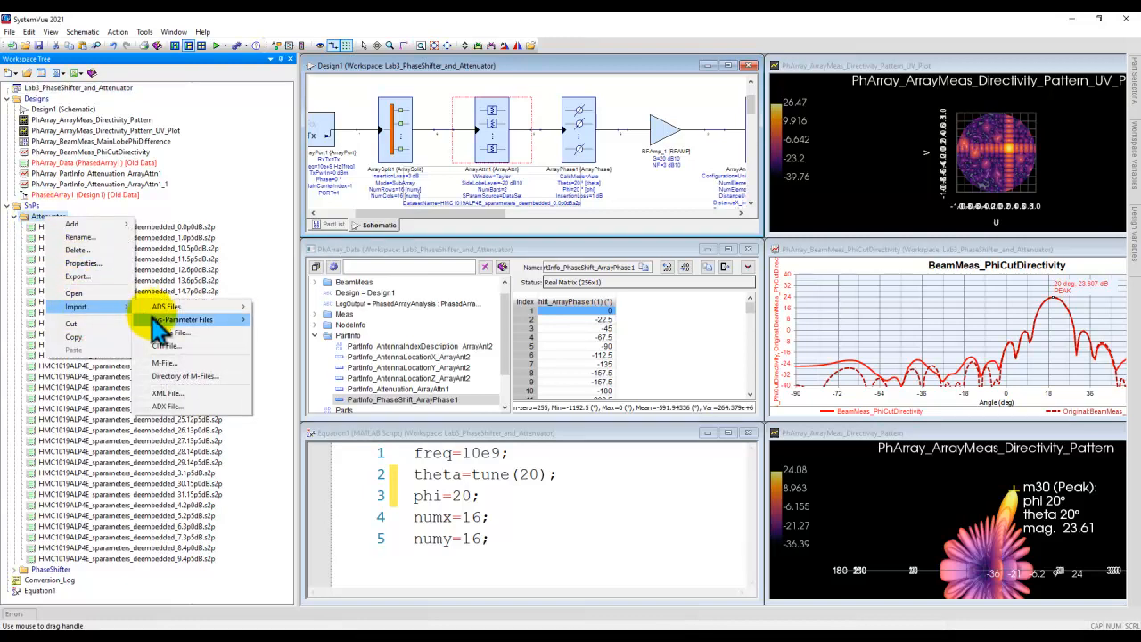
pyautogui.click(156, 335)
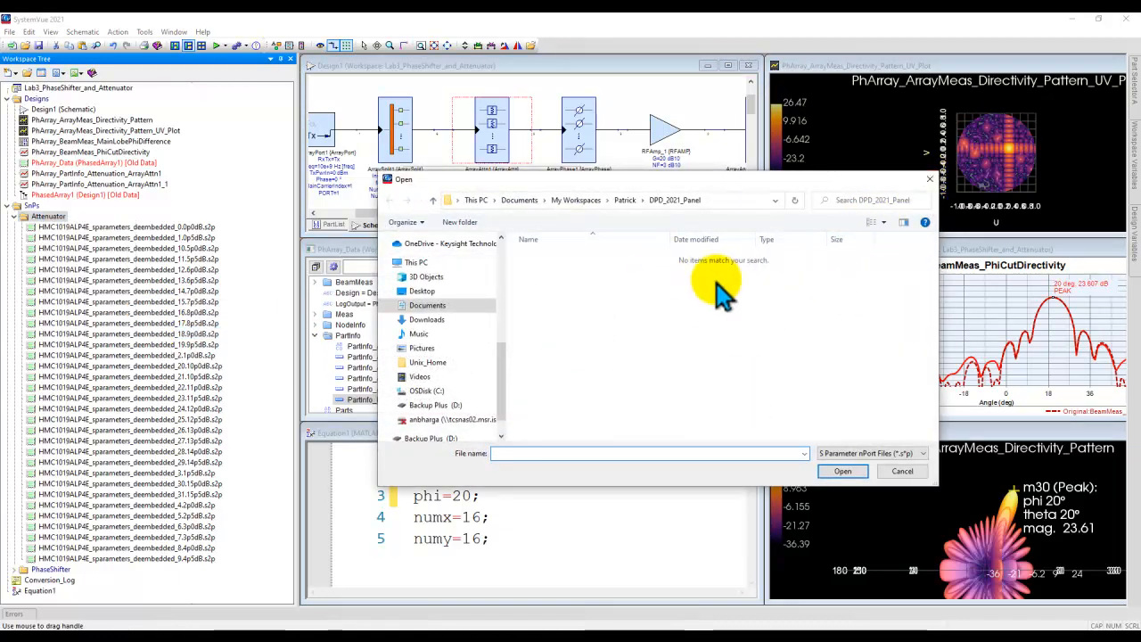
pyautogui.click(904, 471)
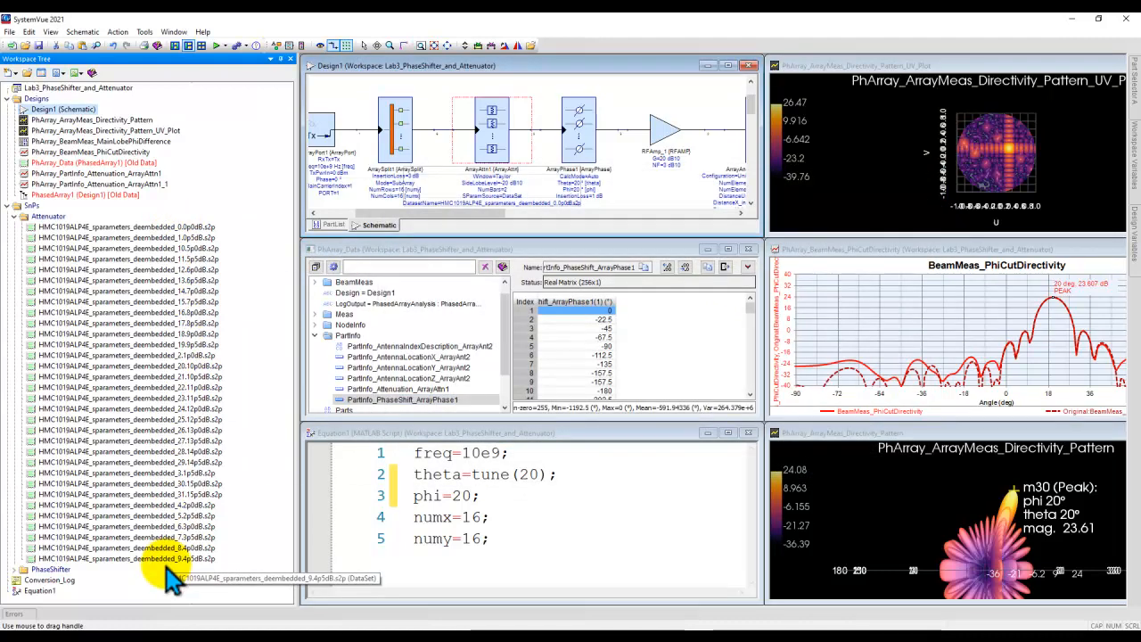
# Step: Examine the S-parameter values in the HMC1019ALP4E_sparameters_deembedded_0.0p0dB.s2p dataset and close it
pyautogui.doubleClick(47, 230)
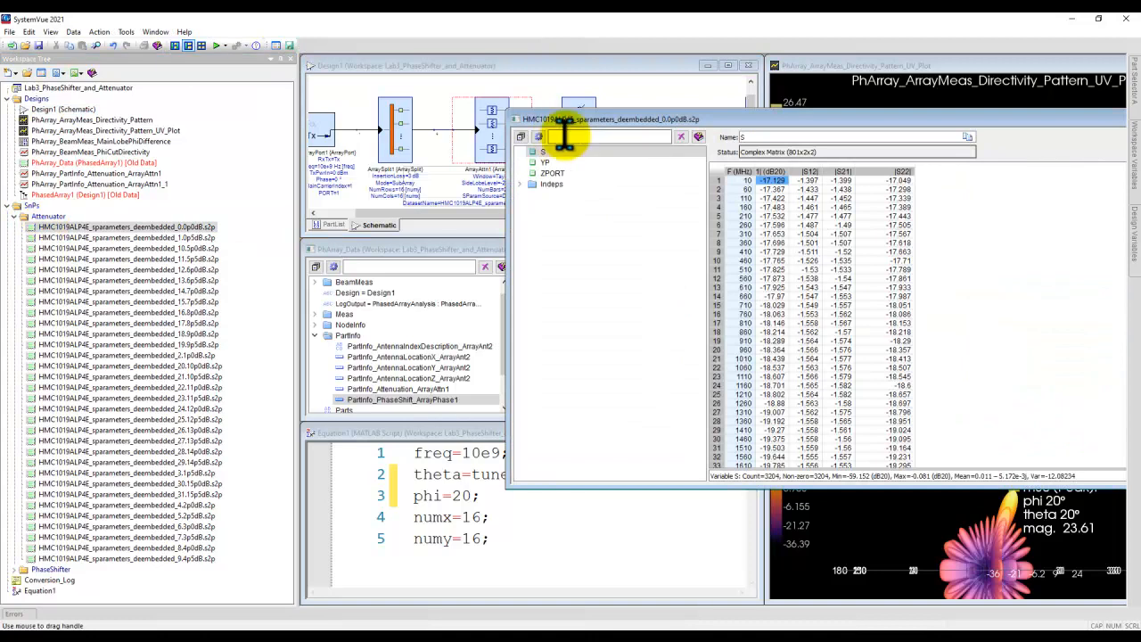
pyautogui.moveTo(596, 119); pyautogui.dragTo(414, 88)
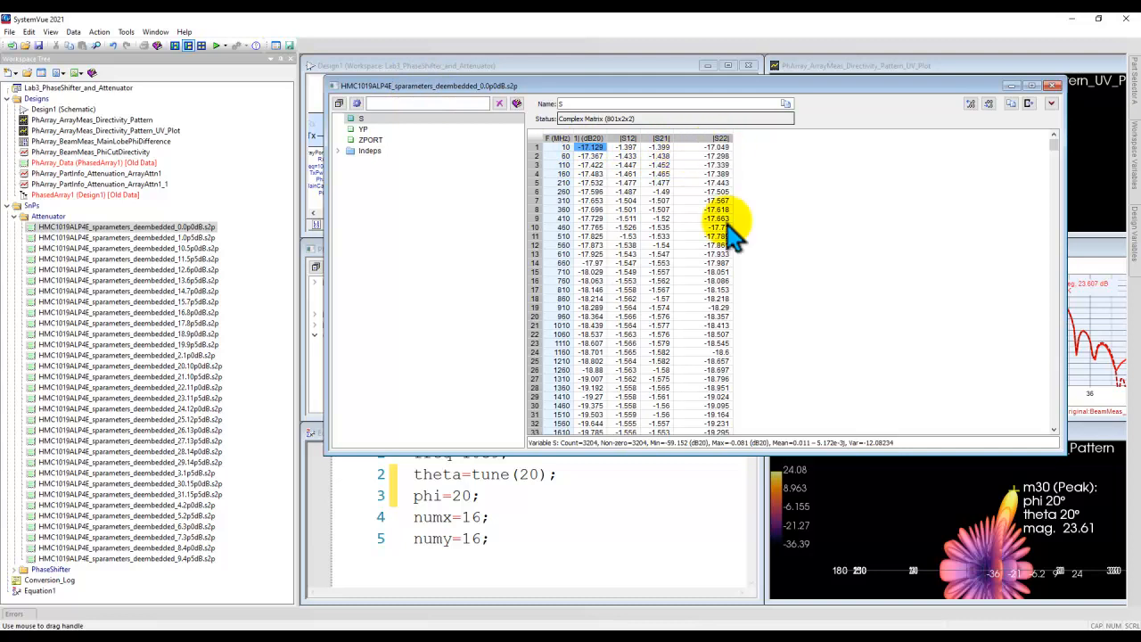
pyautogui.click(1051, 86)
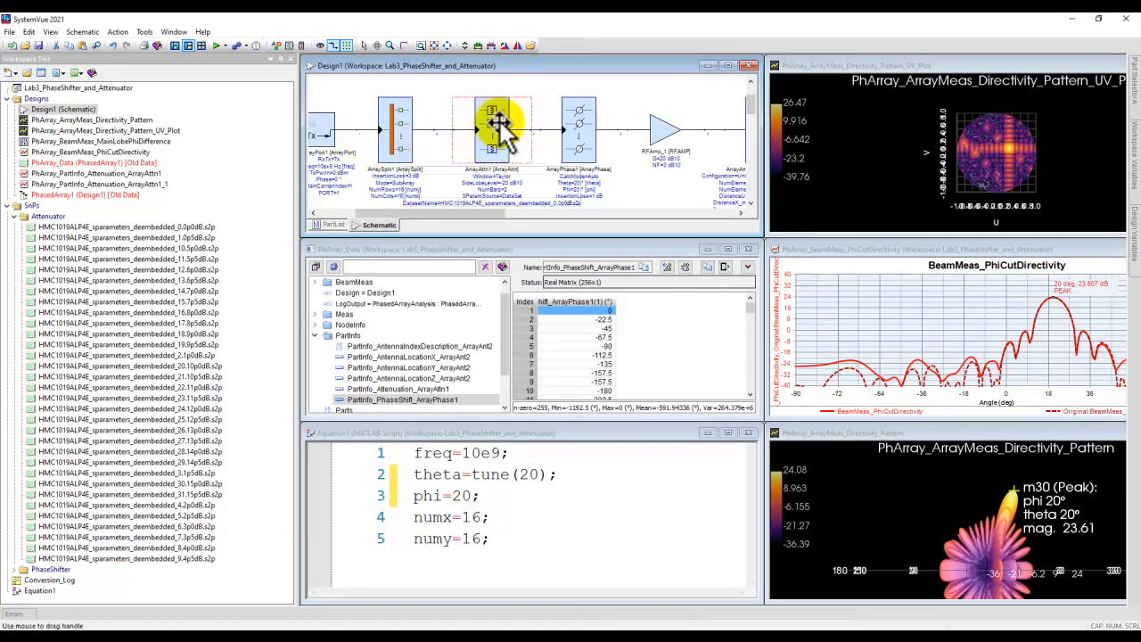
# Step: Review the S-parameter datasets in the PhaseShifter folder, leaving both it and the Attenuator folder collapsed
pyautogui.click(16, 216)
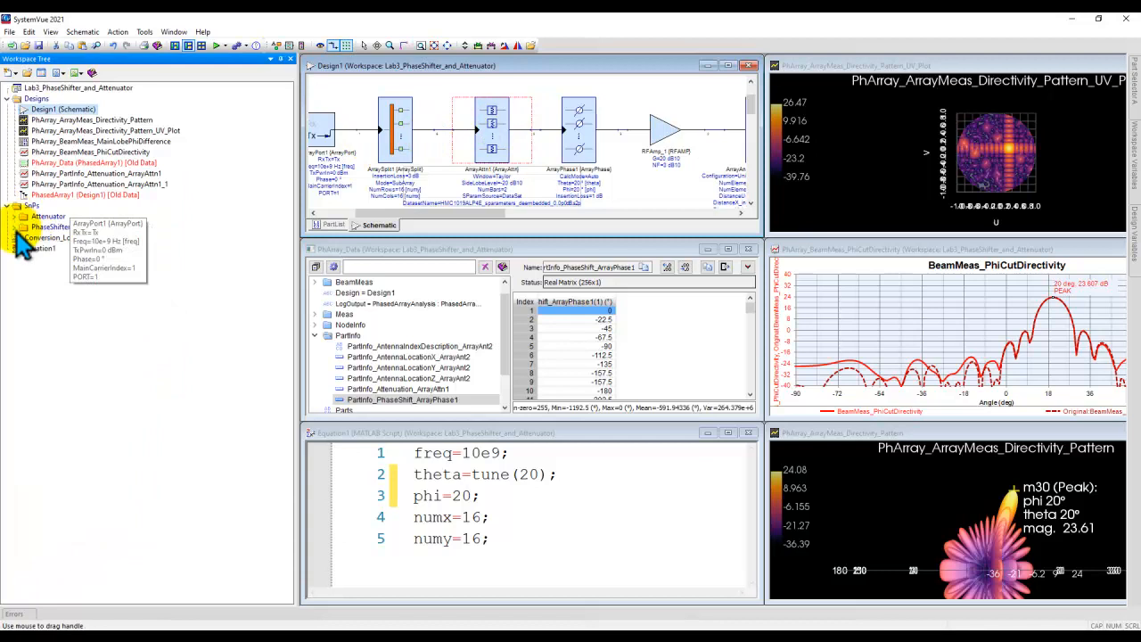
pyautogui.click(17, 227)
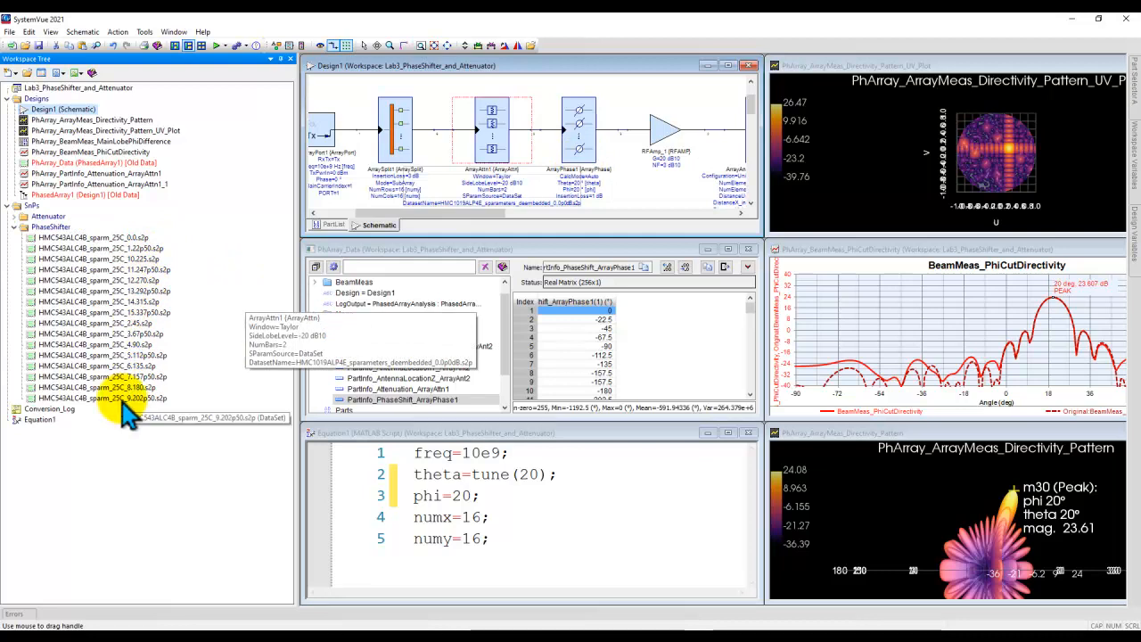
pyautogui.click(13, 226)
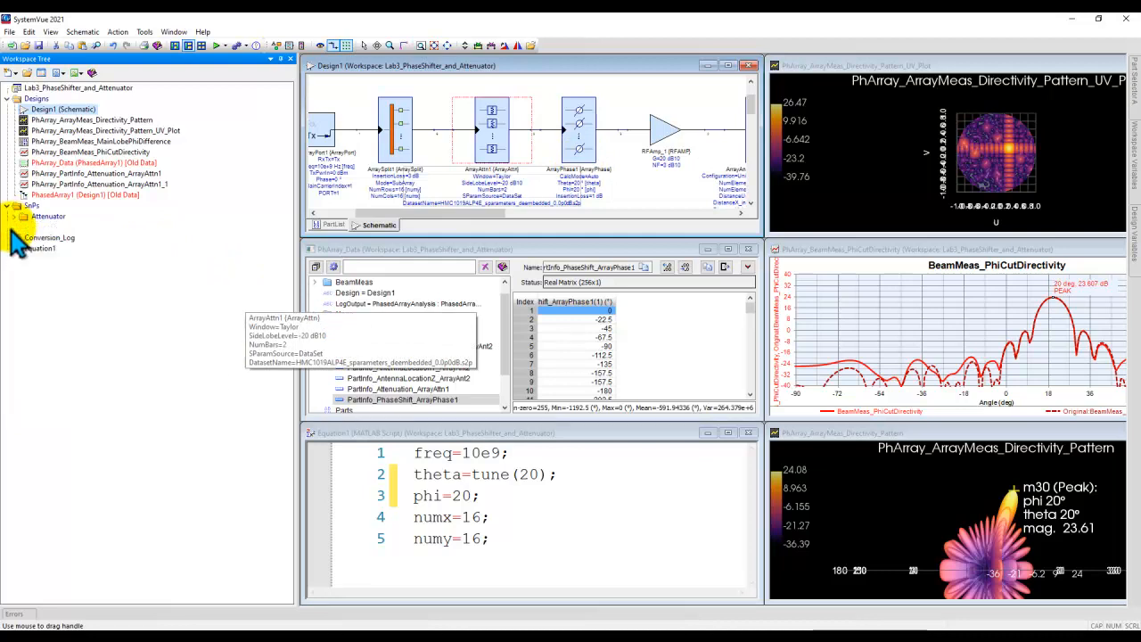
# Step: Set the ArrayPhase1 phase shifter's UseSParameters to 1:YES with the HMC543ALC4B_sparm_25C_0.0.s2p dataset and accept its properties
pyautogui.doubleClick(579, 117)
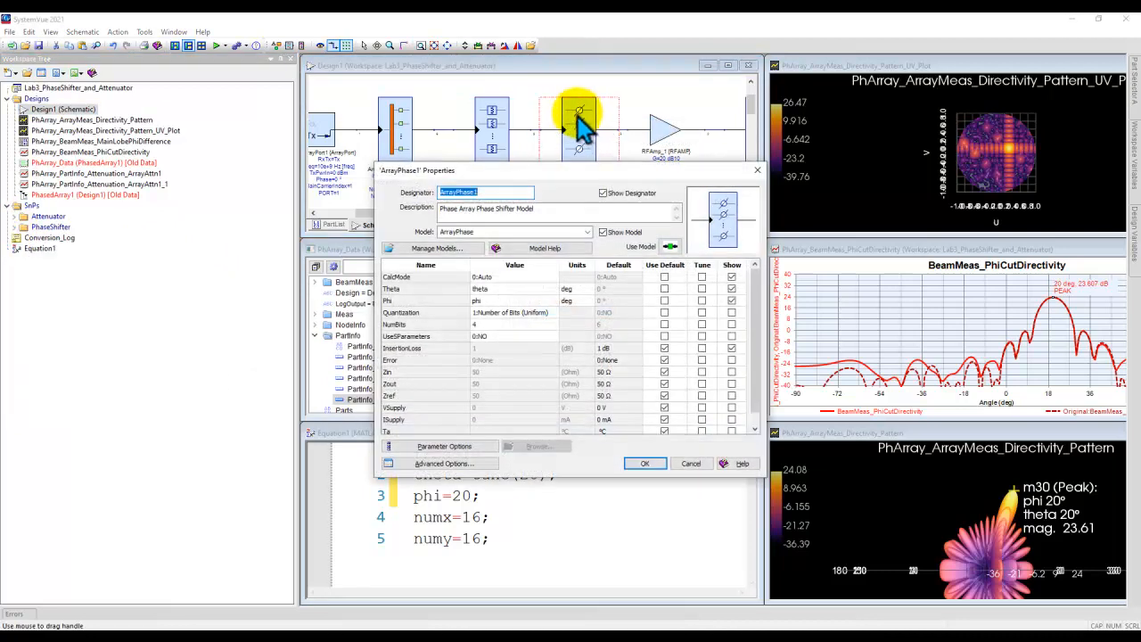
pyautogui.click(545, 336)
pyautogui.click(553, 336)
pyautogui.click(535, 360)
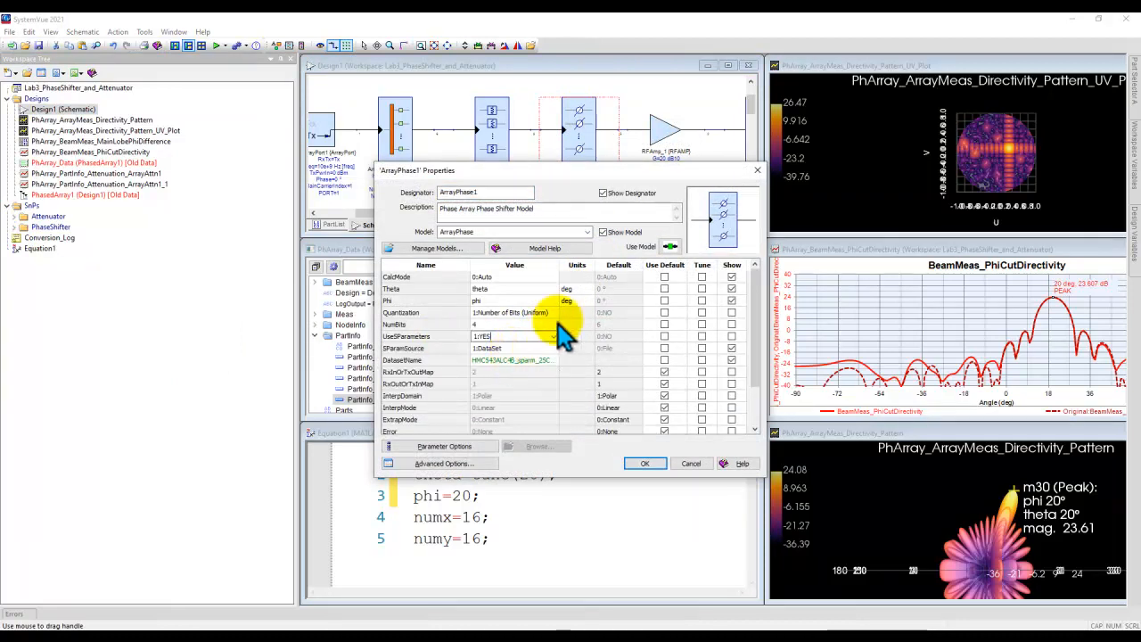
pyautogui.moveTo(560, 263); pyautogui.dragTo(604, 263)
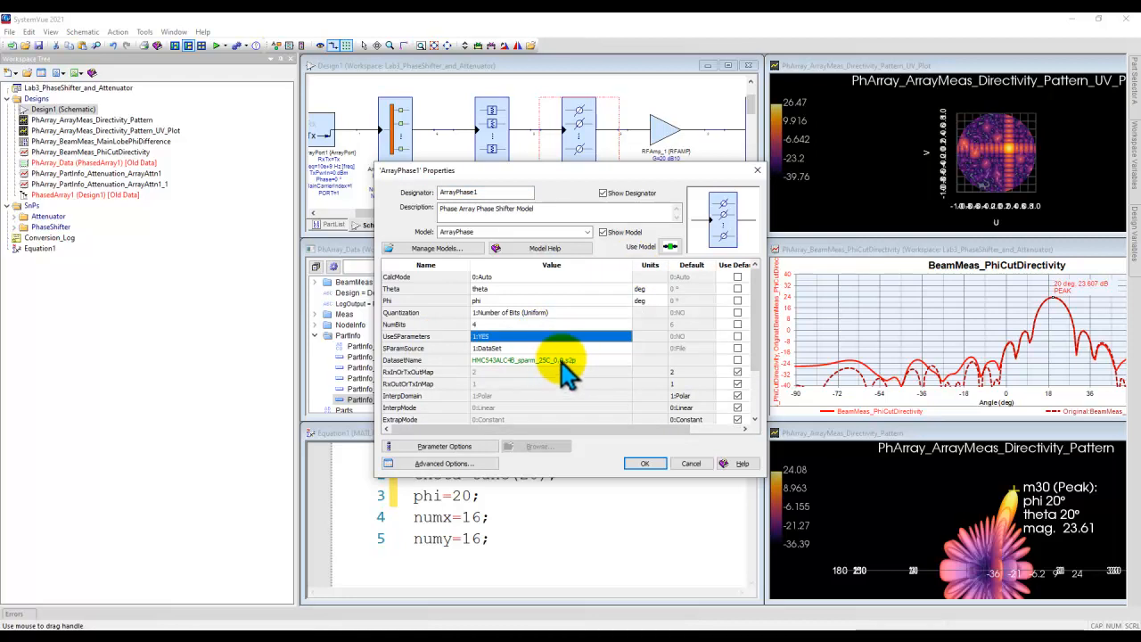
pyautogui.click(644, 462)
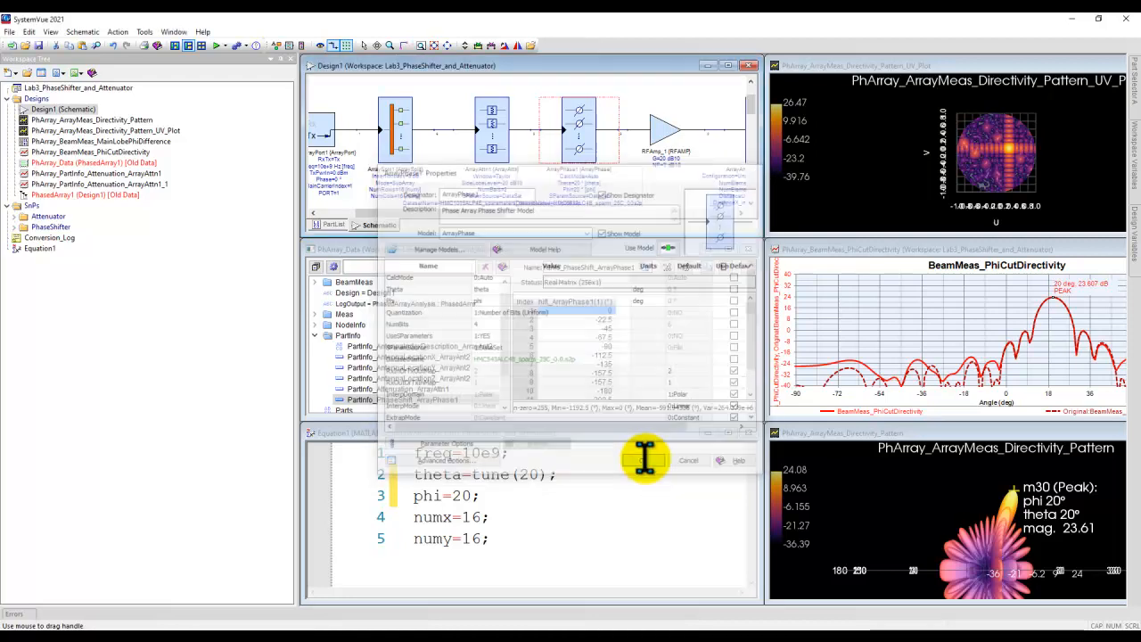
pyautogui.click(646, 113)
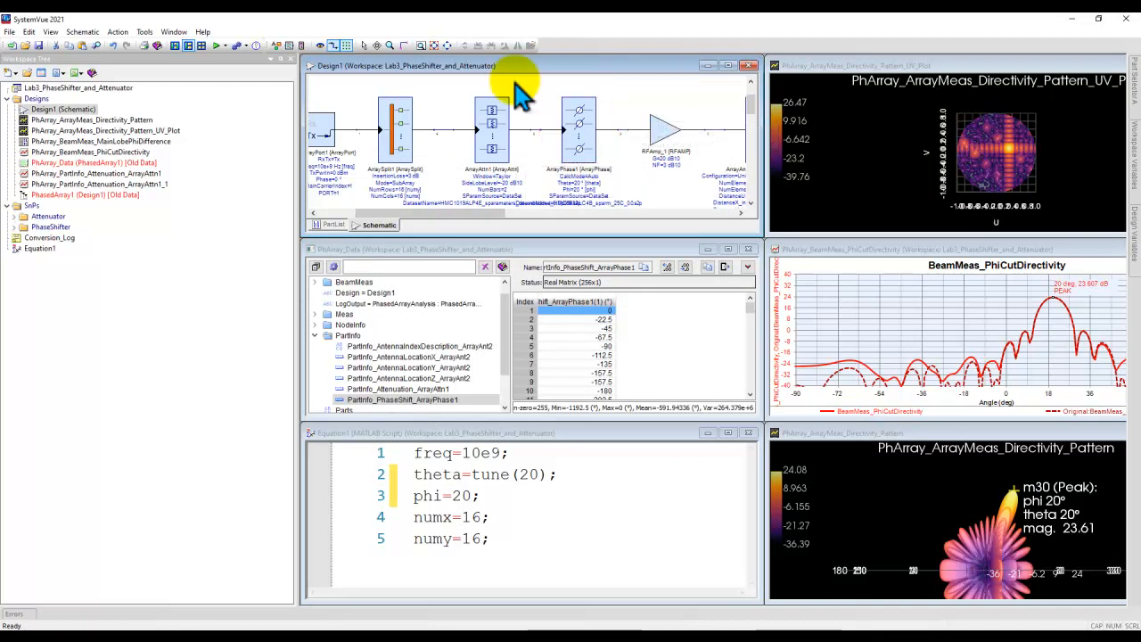
# Step: Narrow the workspace tree and retile the open windows to fill the freed space
pyautogui.click(202, 47)
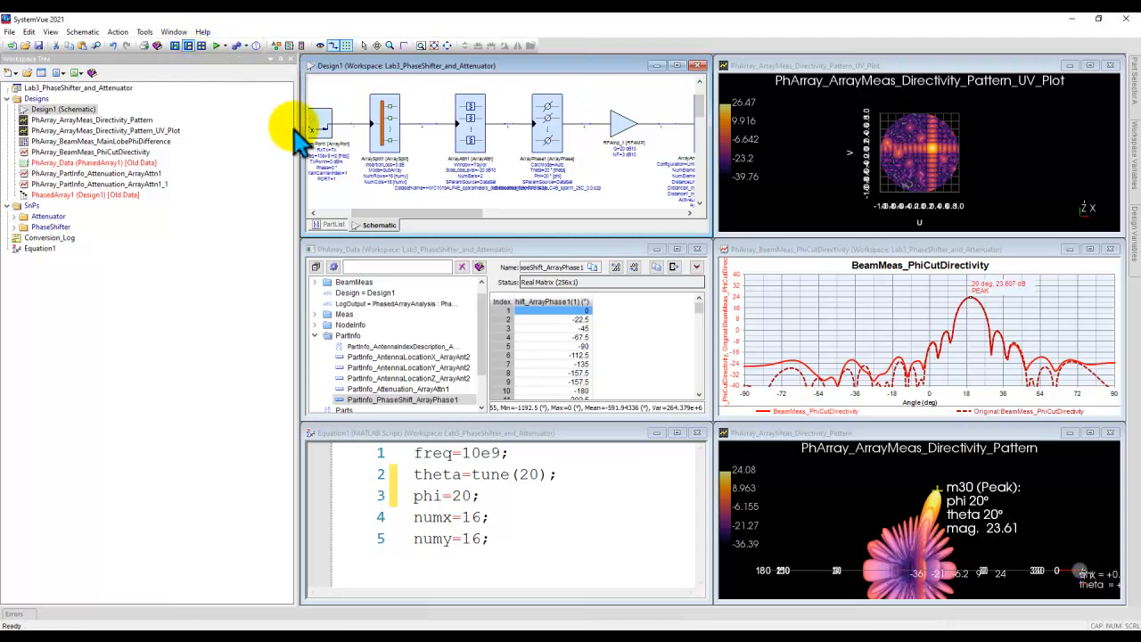
pyautogui.moveTo(299, 125); pyautogui.dragTo(197, 138)
pyautogui.click(202, 46)
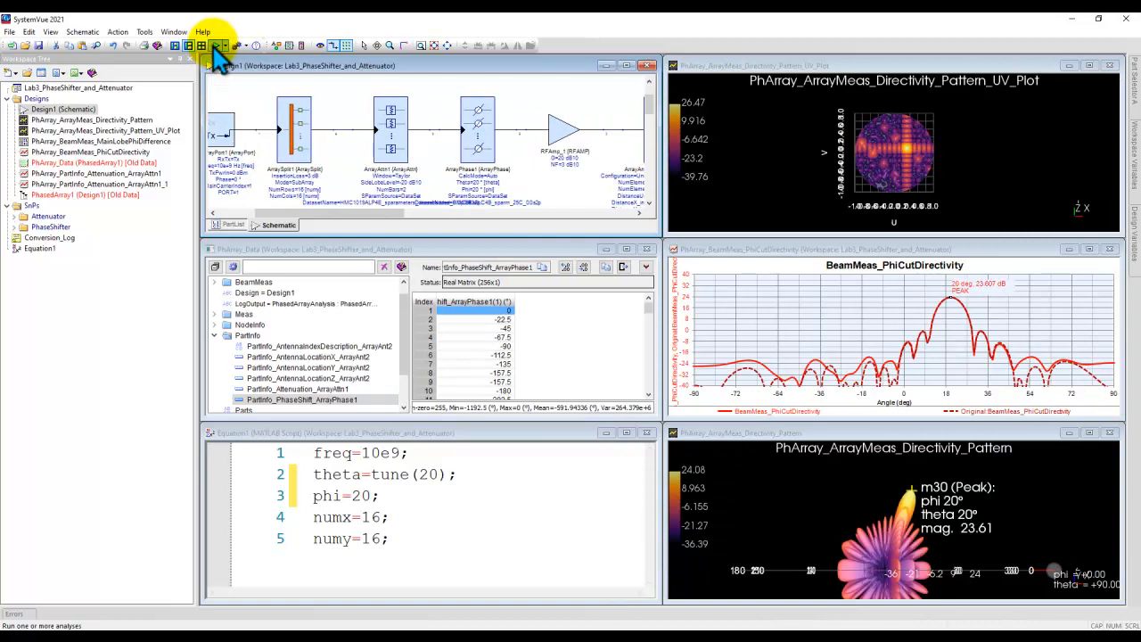
# Step: Run the analysis with the attenuator and phase shifter S-parameters and compare the phi-cut directivity with the original trace
pyautogui.click(216, 45)
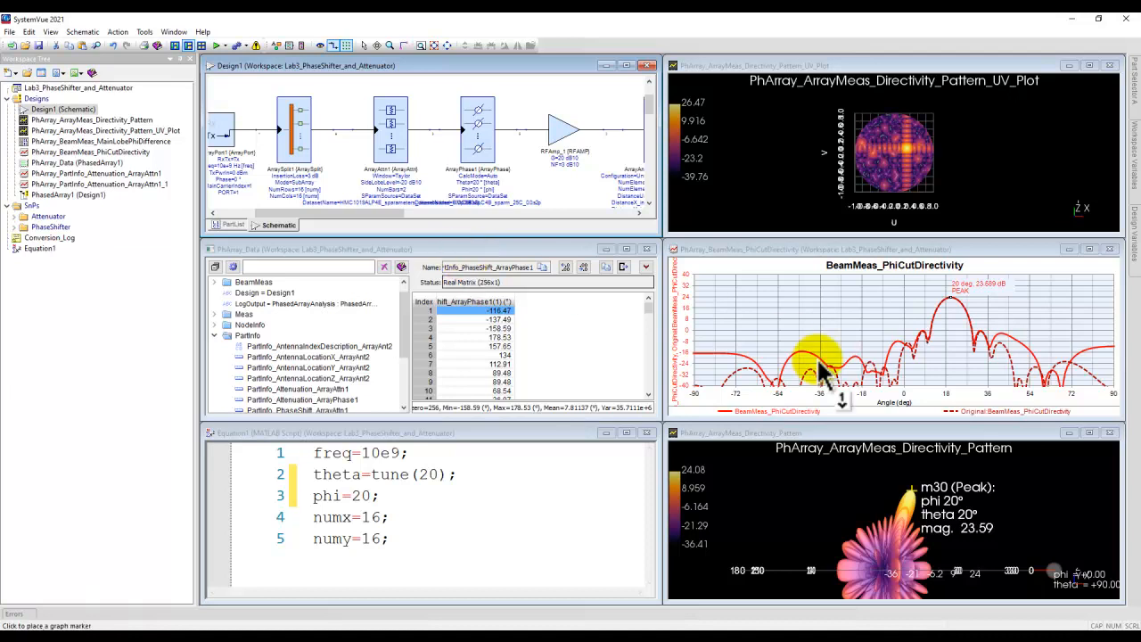
pyautogui.moveTo(911, 356)
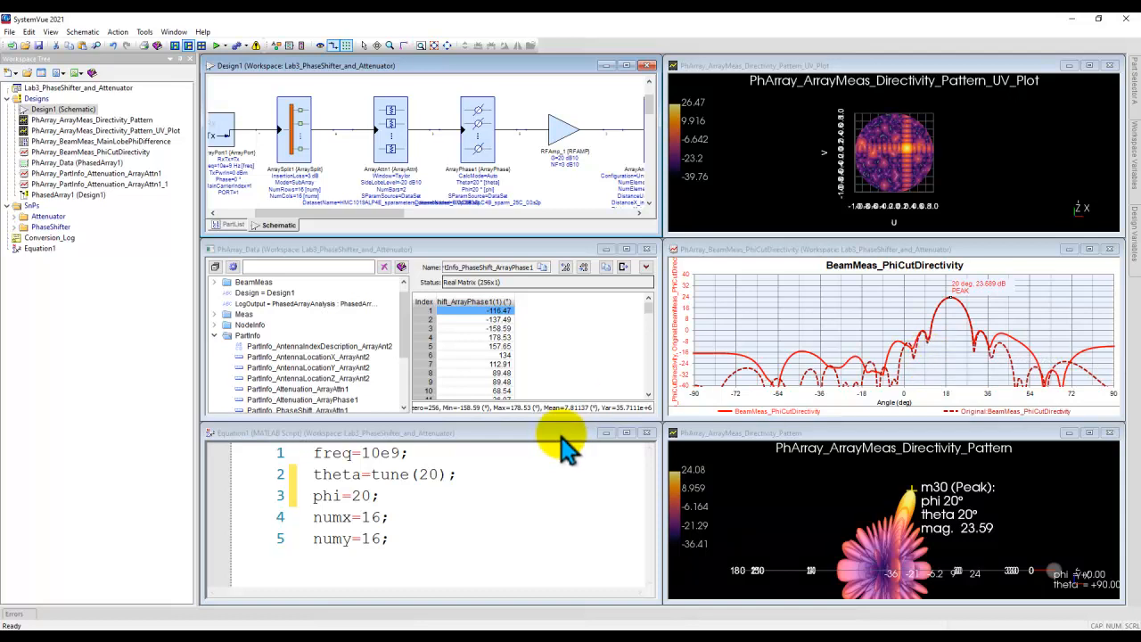
# Step: Close the Equation1 window and enlarge the PhArray_Data window downward to show all PartInfo variables
pyautogui.click(647, 434)
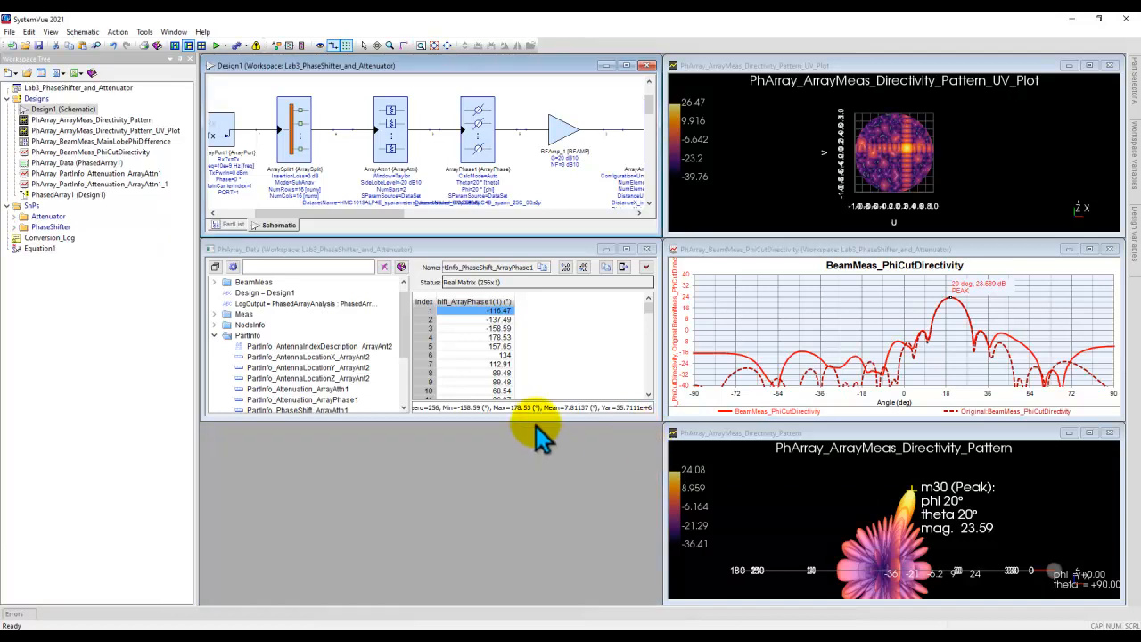
pyautogui.moveTo(534, 419); pyautogui.dragTo(562, 603)
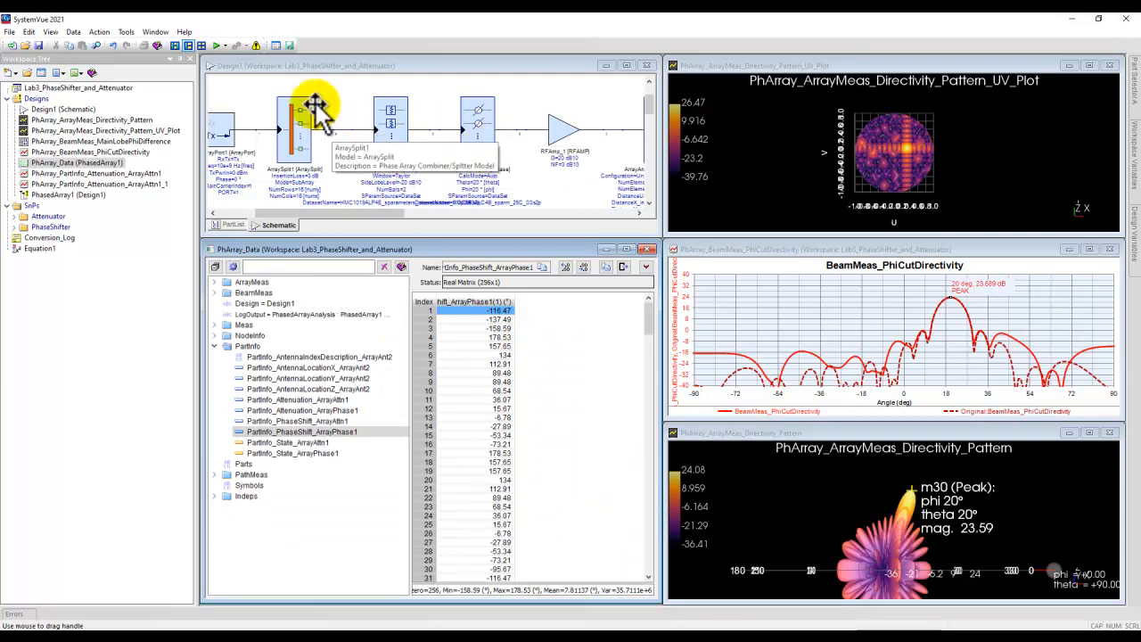
# Step: Read the analysis warning about using S-parameters, return to the schematic, and select the PhasedArray1 analysis
pyautogui.click(255, 46)
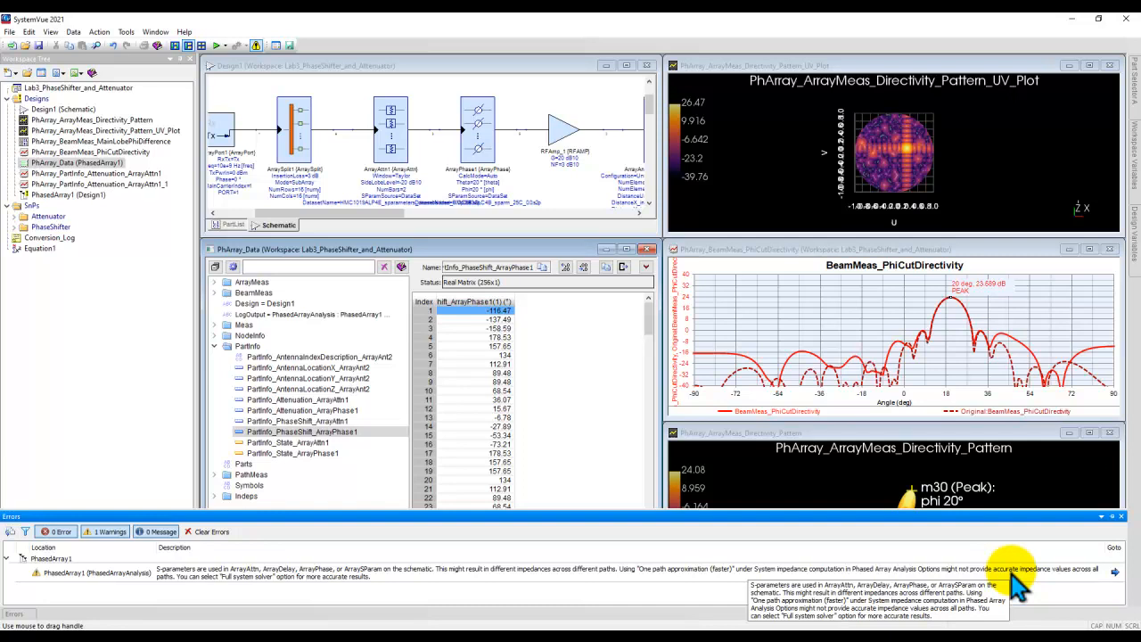
pyautogui.click(586, 202)
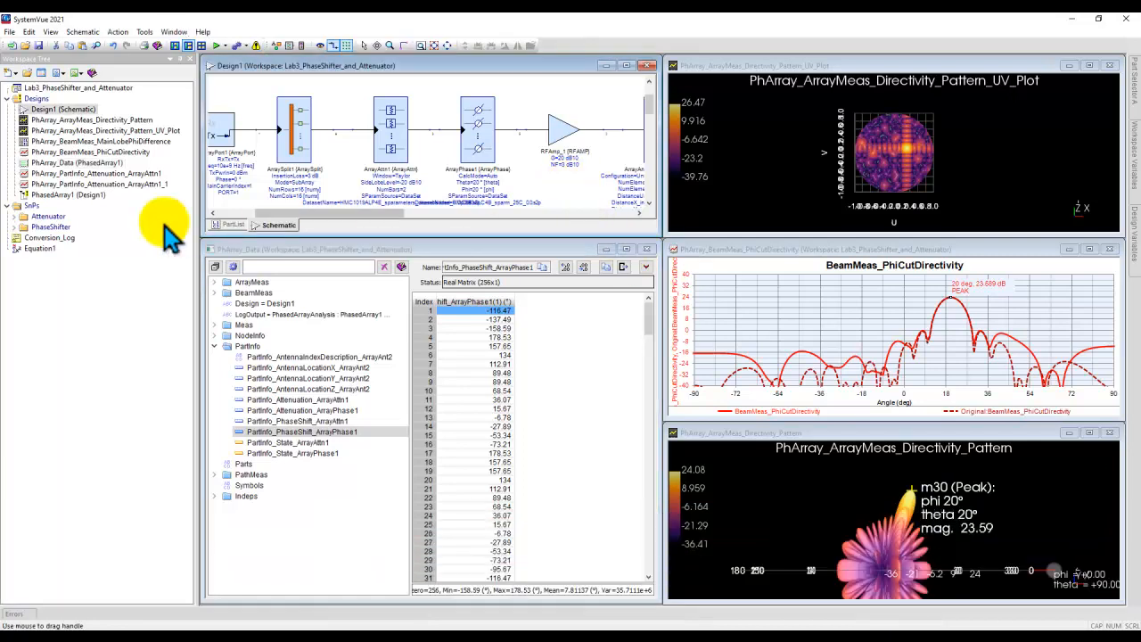
pyautogui.click(68, 194)
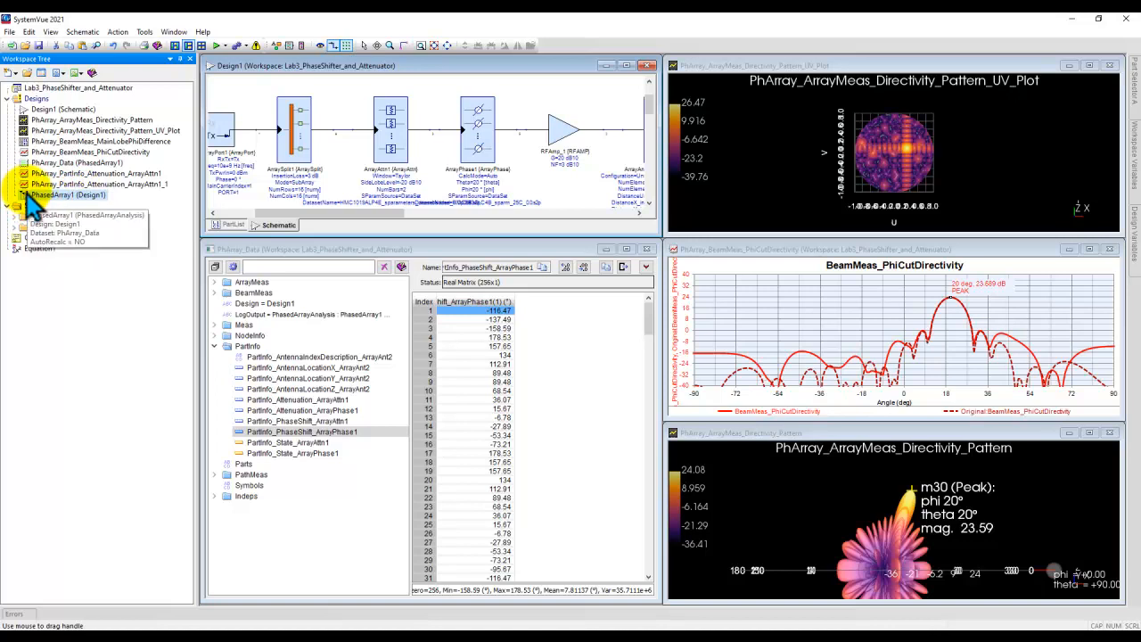
# Step: Set the PhasedArray1 system impedance computation to the full system solver (more accurate) and rerun the analysis
pyautogui.doubleClick(68, 195)
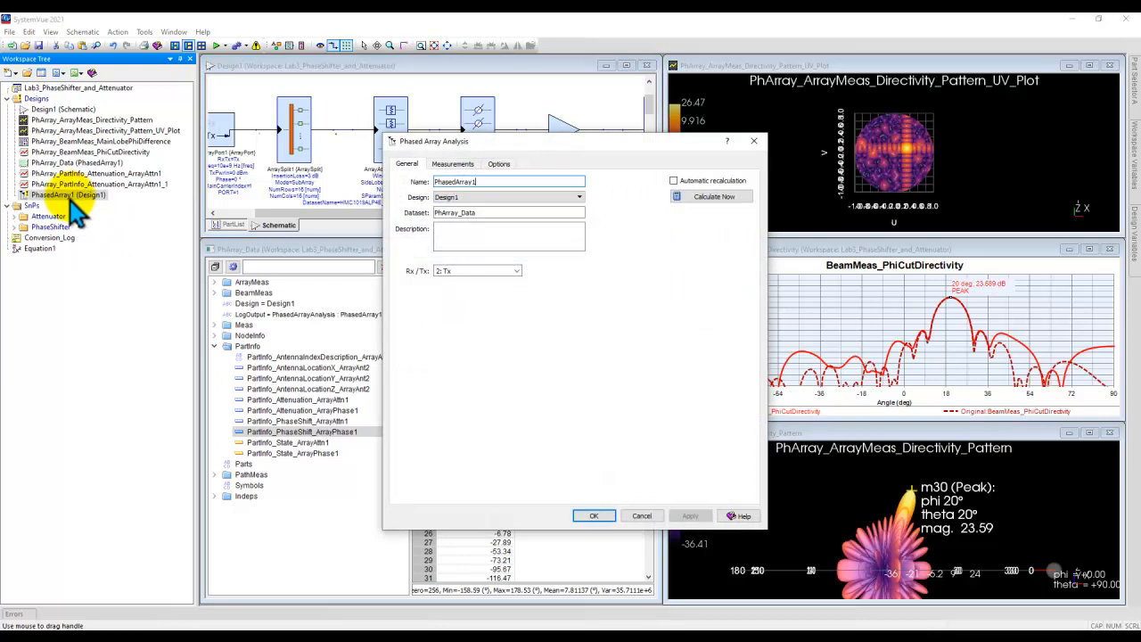
pyautogui.click(500, 165)
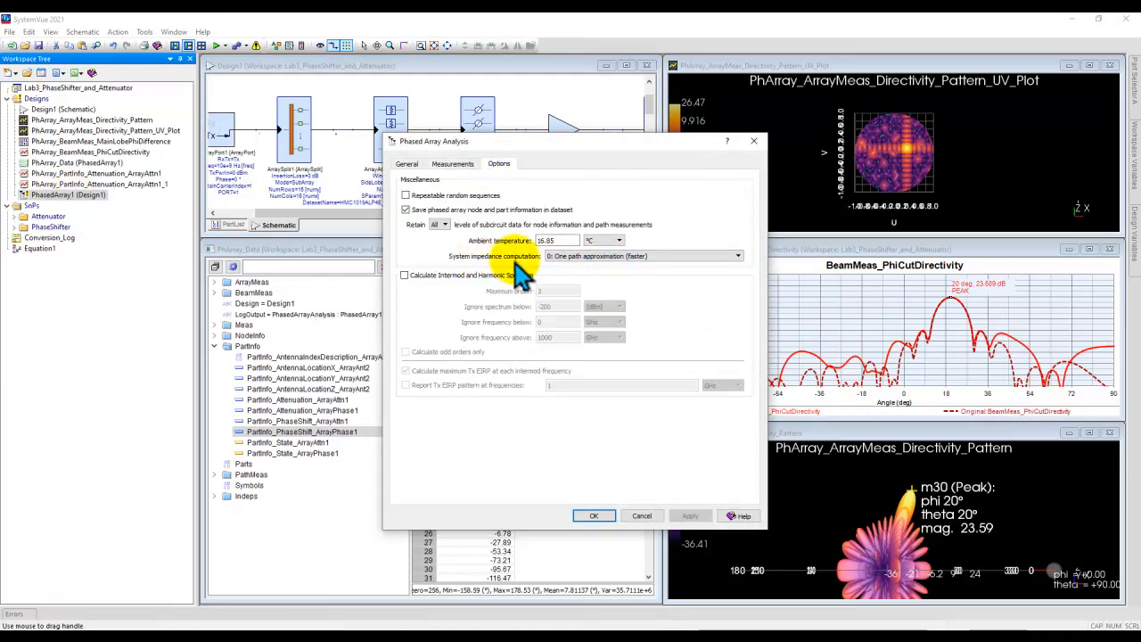
pyautogui.click(570, 256)
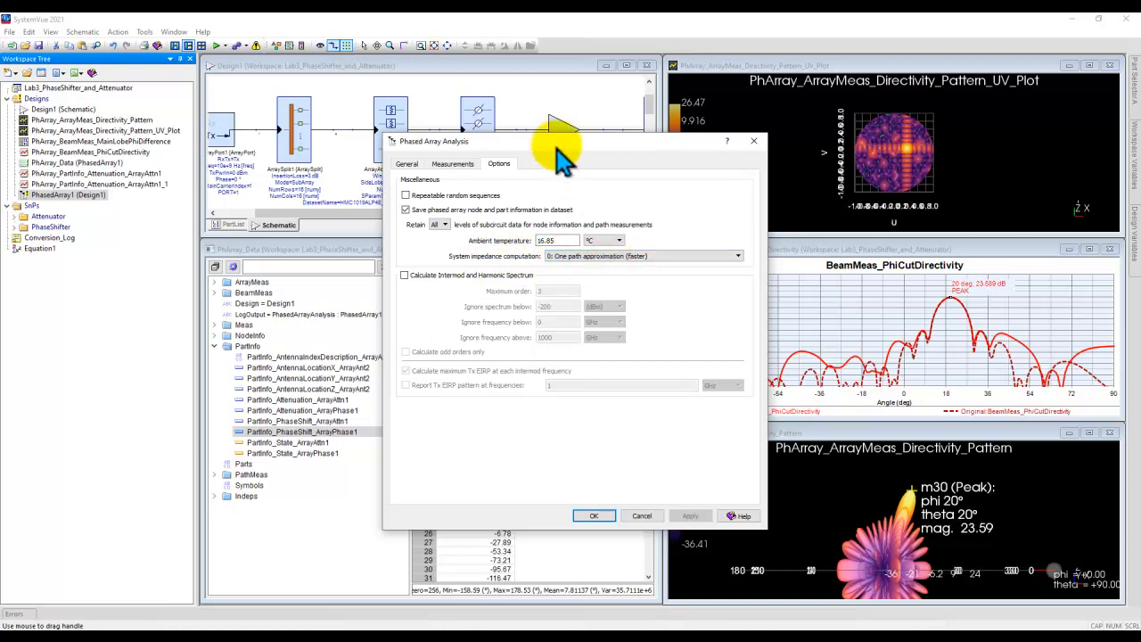
pyautogui.moveTo(556, 145); pyautogui.dragTo(533, 297)
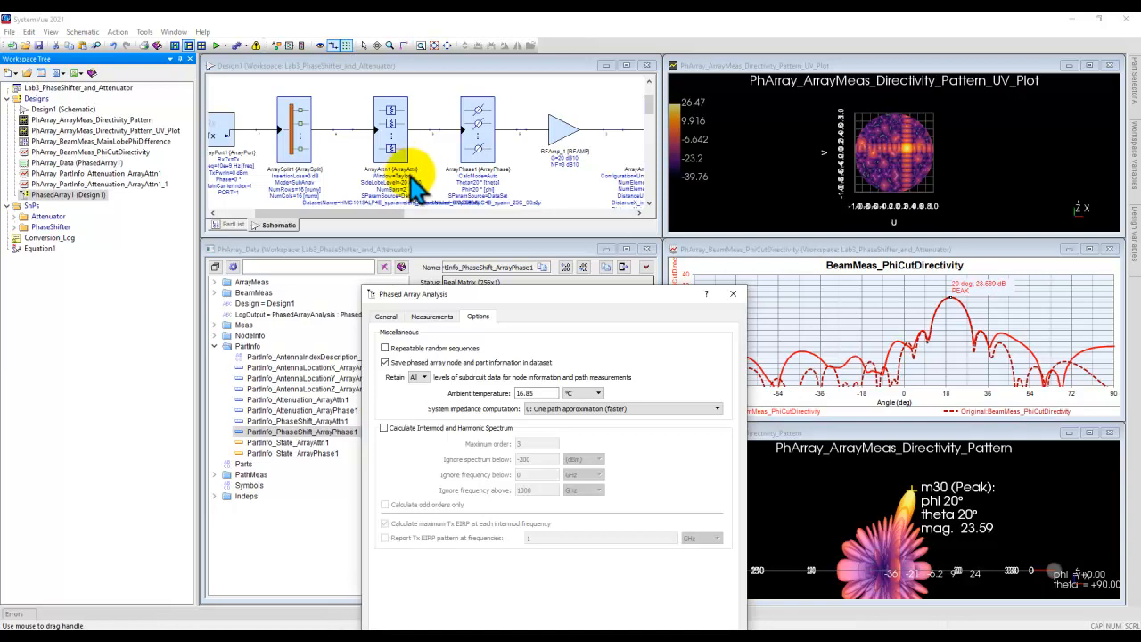
pyautogui.moveTo(544, 296); pyautogui.dragTo(758, 84)
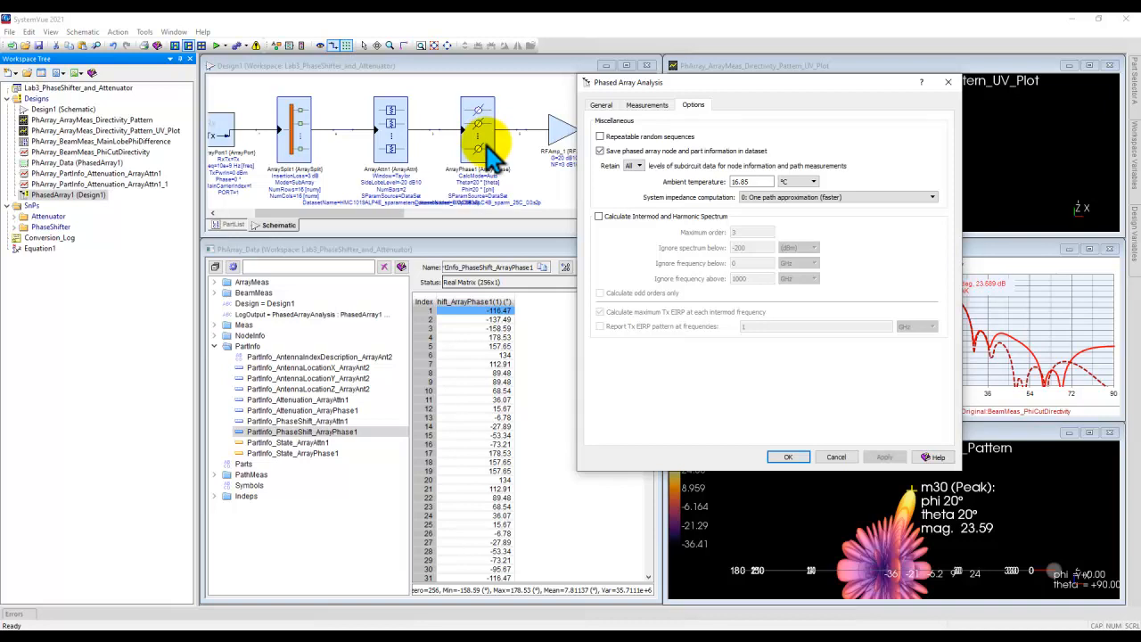
pyautogui.click(834, 200)
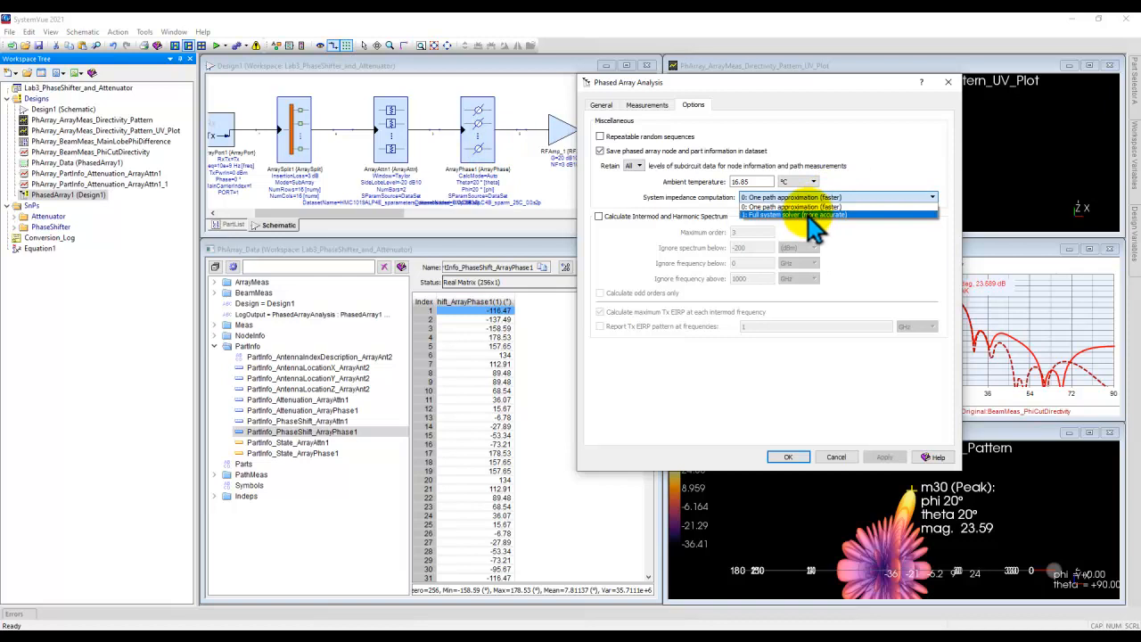
pyautogui.click(809, 216)
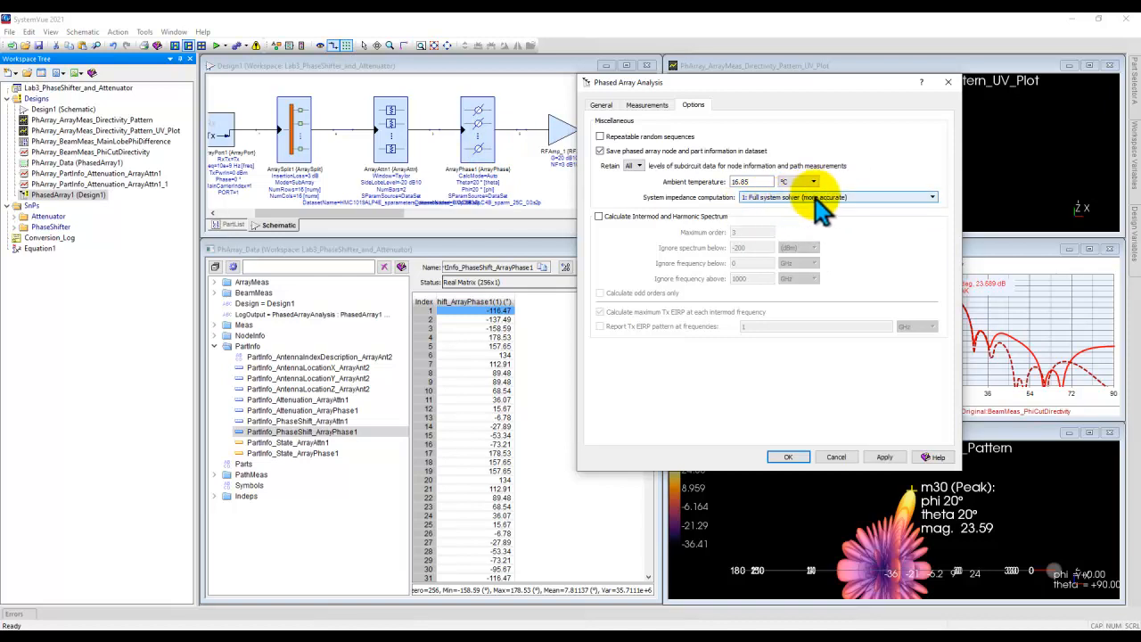
pyautogui.click(788, 456)
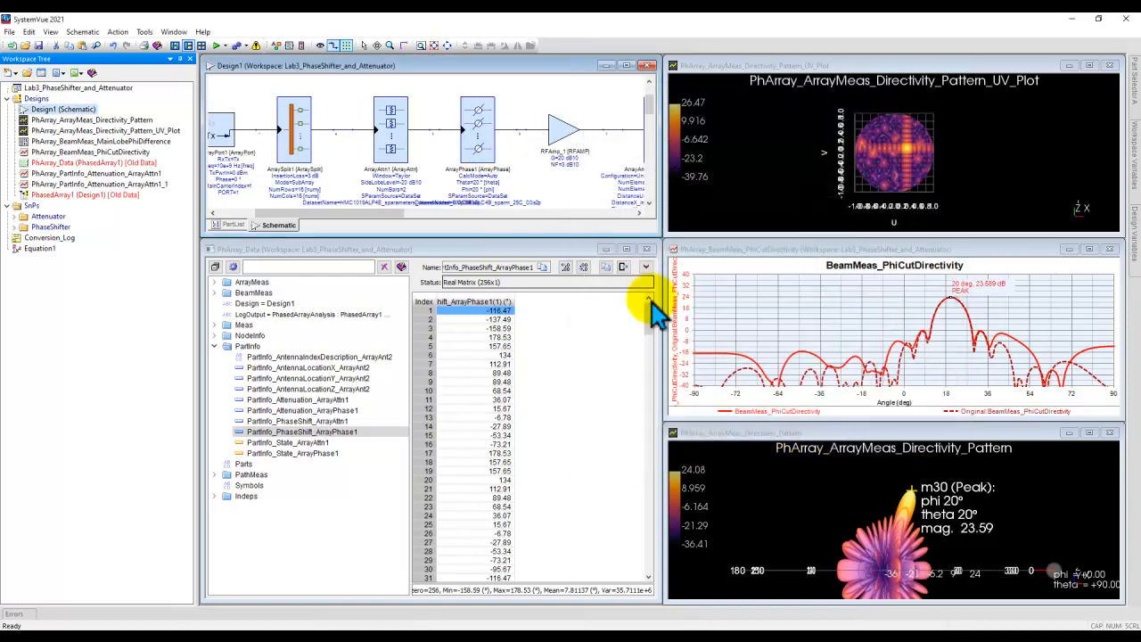
pyautogui.click(216, 46)
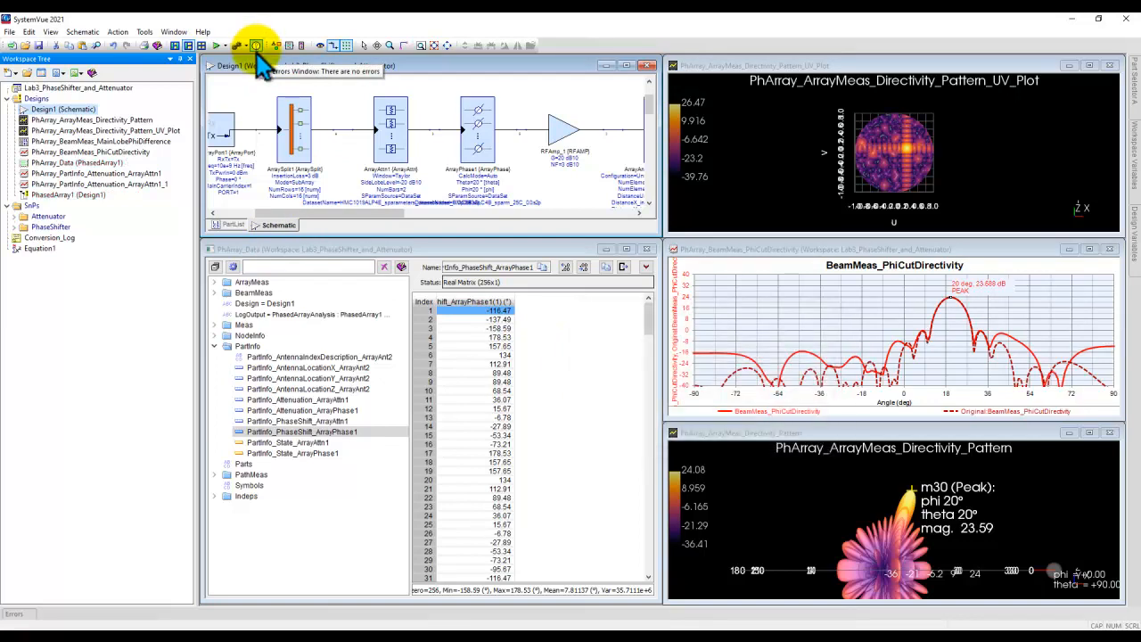
pyautogui.moveTo(969, 359)
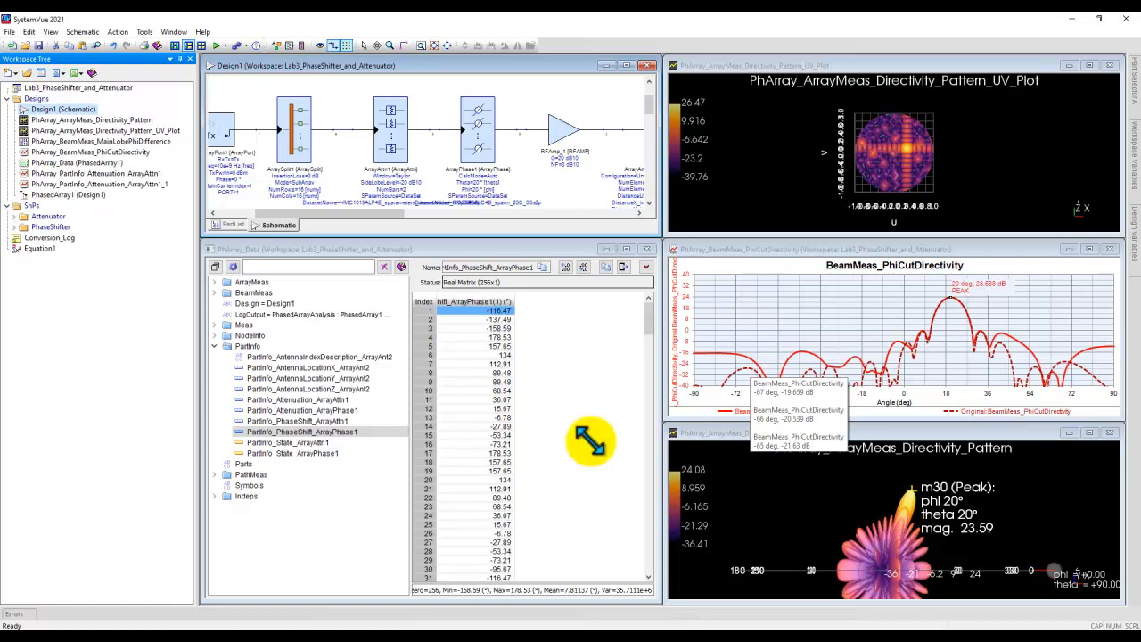
# Step: Review the per-element attenuation of ArrayAttn1 and ArrayPhase1 and the phase shift of ArrayAttn1 in PhArray_Data
pyautogui.click(290, 400)
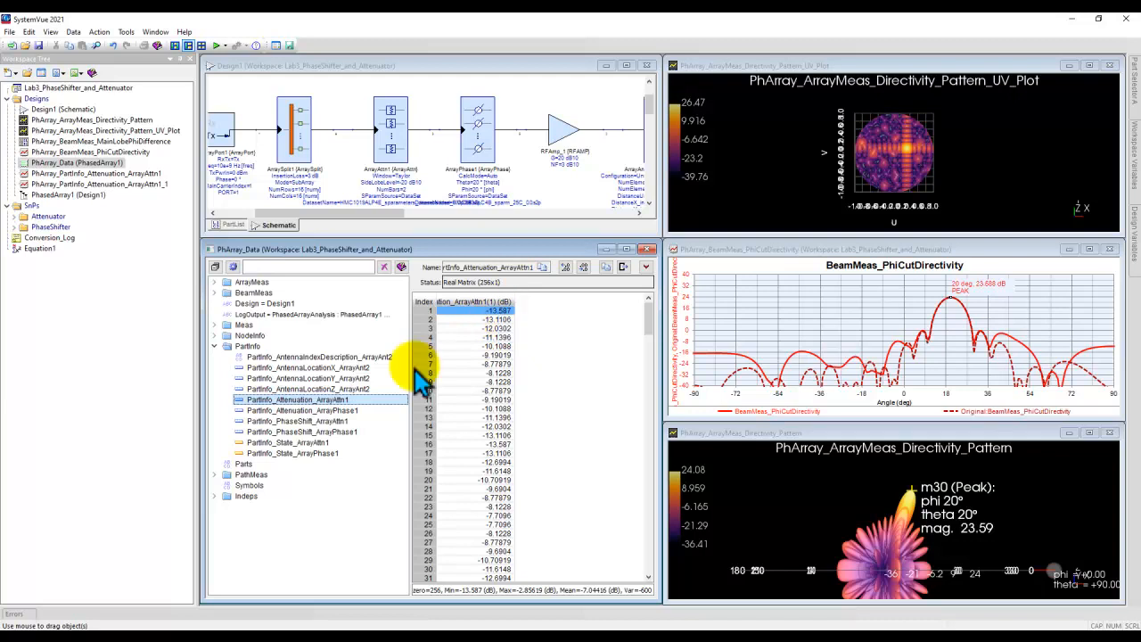
pyautogui.click(334, 411)
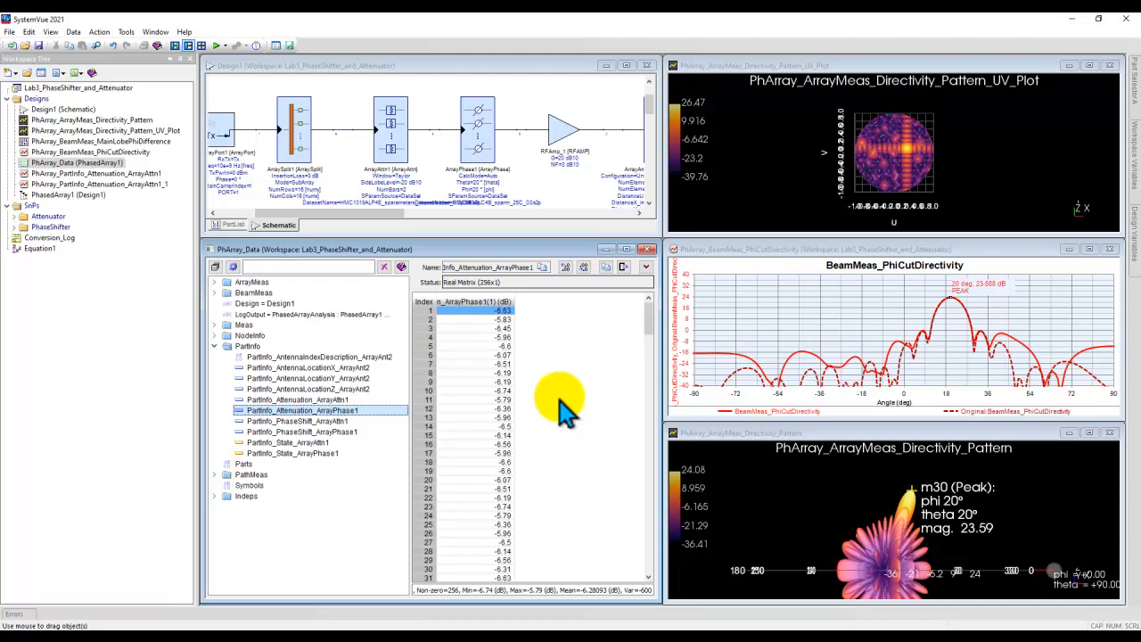
pyautogui.click(333, 421)
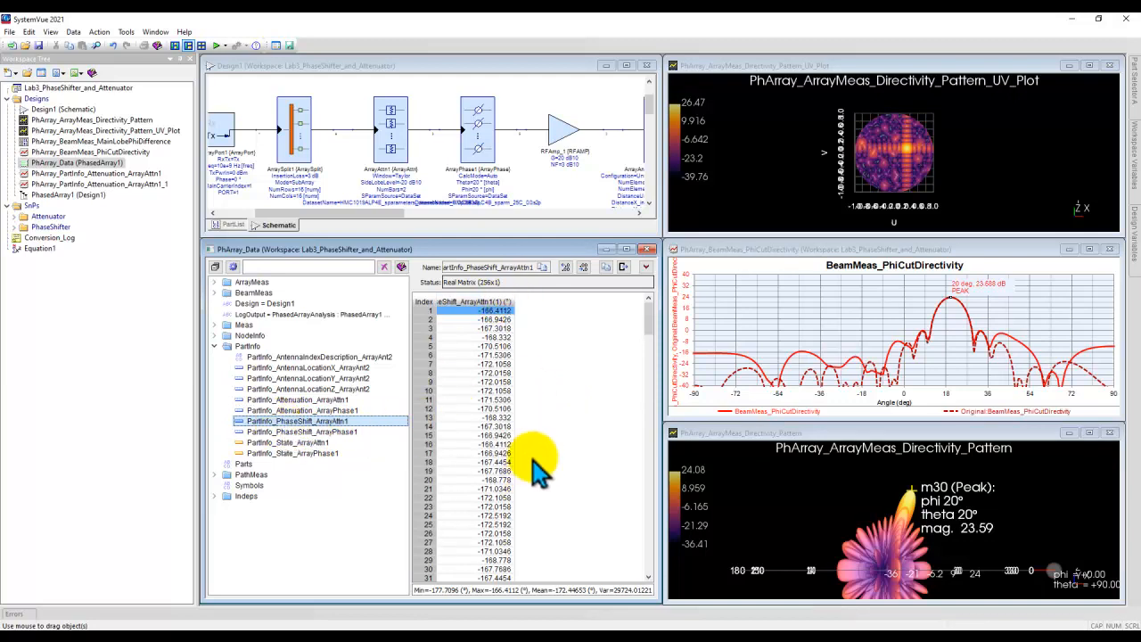
pyautogui.moveTo(650, 311)
pyautogui.mouseDown()
pyautogui.moveTo(649, 552)
pyautogui.moveTo(649, 318)
pyautogui.mouseUp()
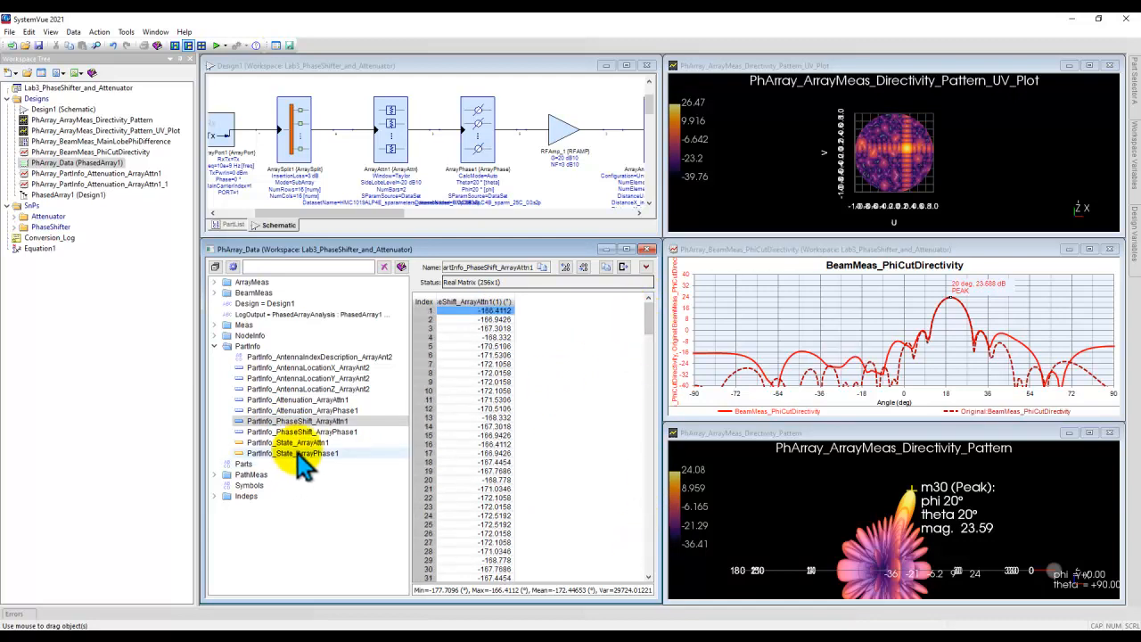
pyautogui.click(307, 411)
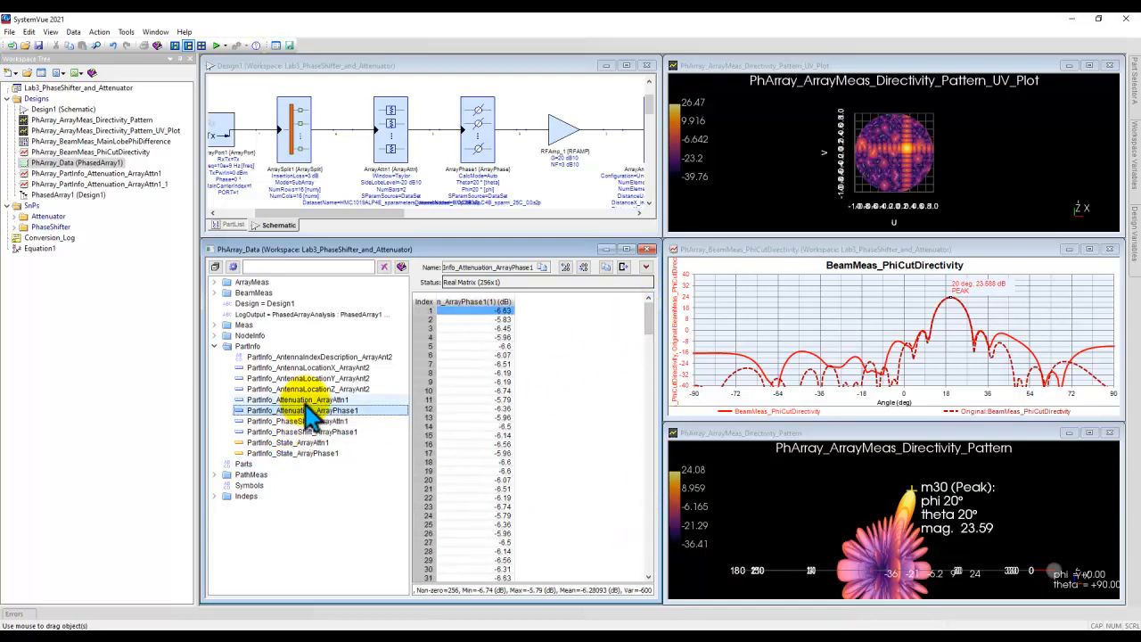
pyautogui.click(303, 400)
# Step: Look through the attenuator and phase shifter S-parameter folders in the workspace tree, leaving both collapsed
pyautogui.click(16, 215)
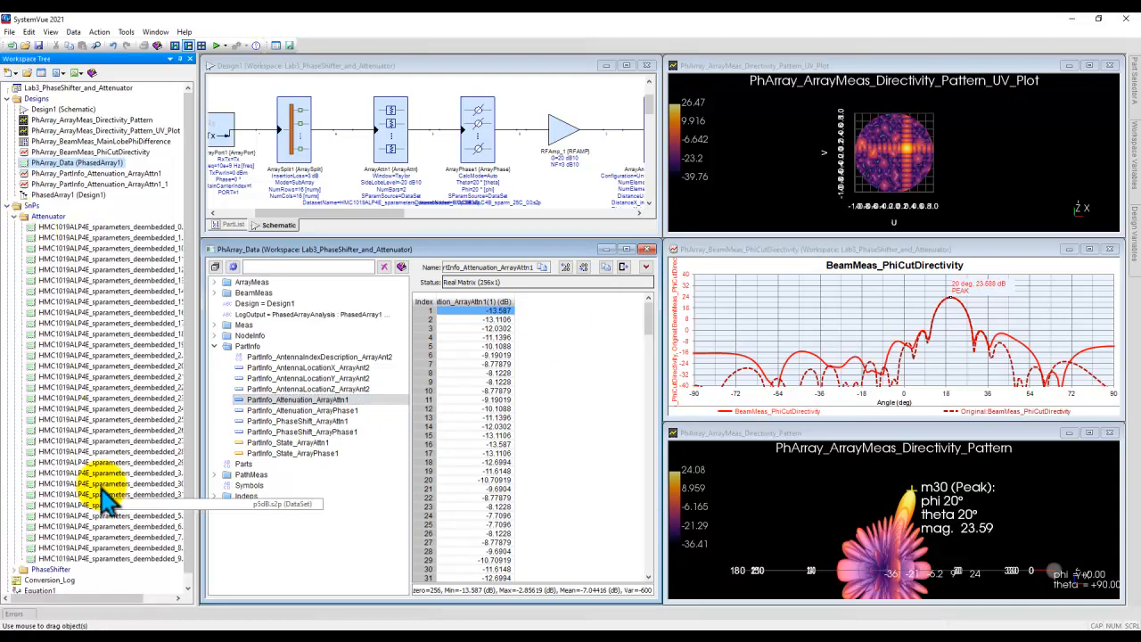
pyautogui.click(16, 215)
pyautogui.click(16, 226)
pyautogui.click(16, 227)
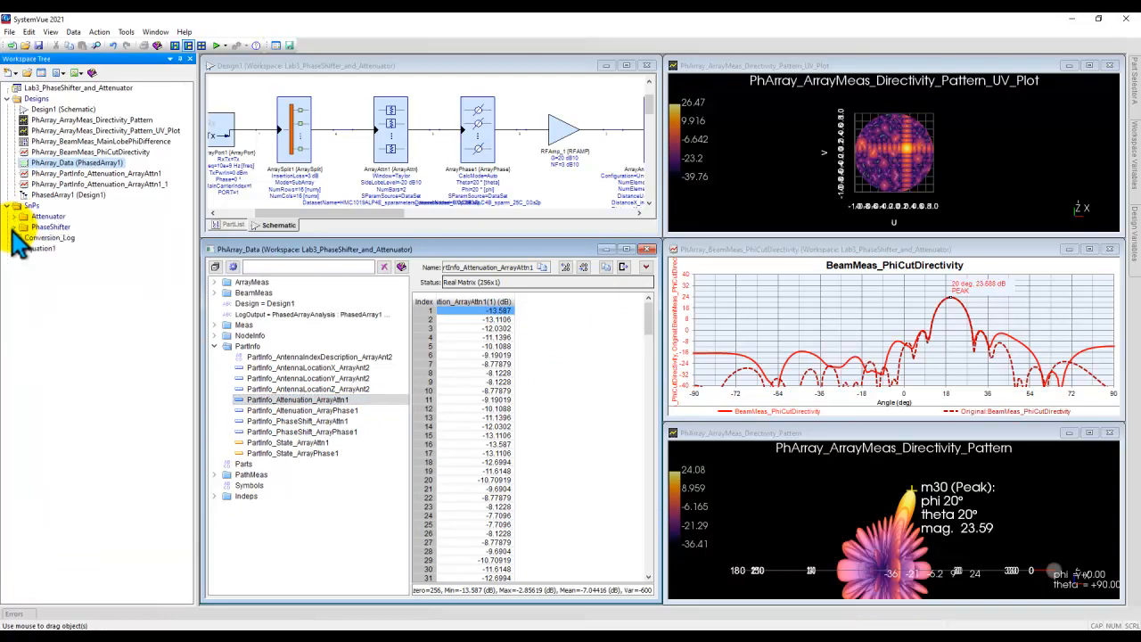
# Step: Show the PartInfo_State_ArrayAttn1 values and expand the Attenuator folder, widening the workspace tree to read the full dataset names
pyautogui.click(278, 443)
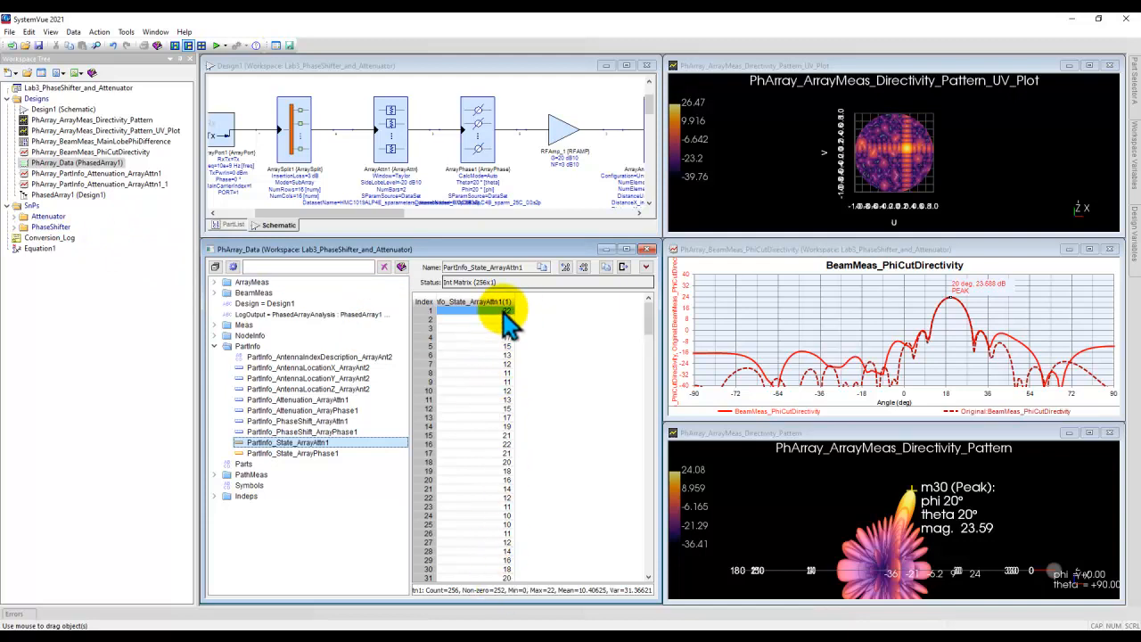
pyautogui.click(15, 217)
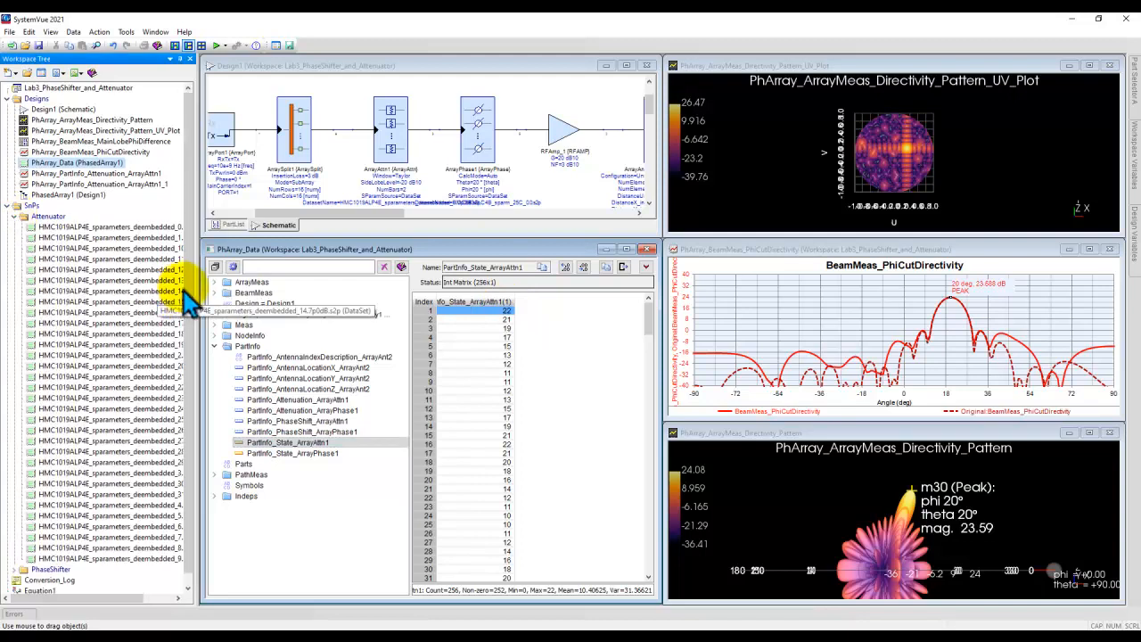
pyautogui.moveTo(198, 282); pyautogui.dragTo(216, 281)
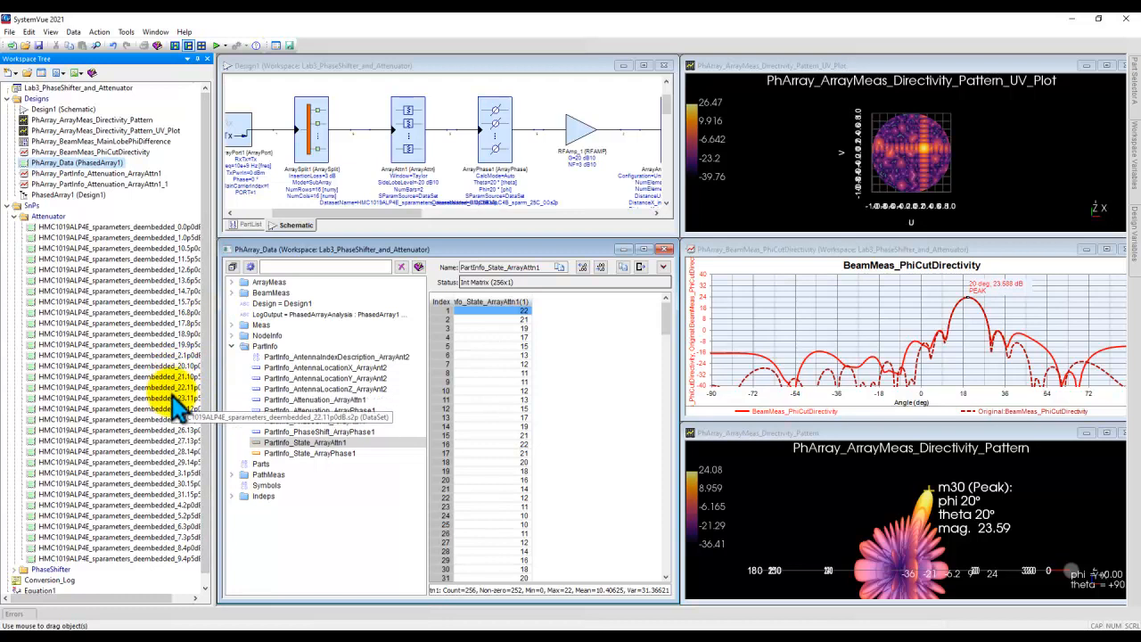
pyautogui.click(184, 387)
pyautogui.moveTo(214, 380); pyautogui.dragTo(234, 383)
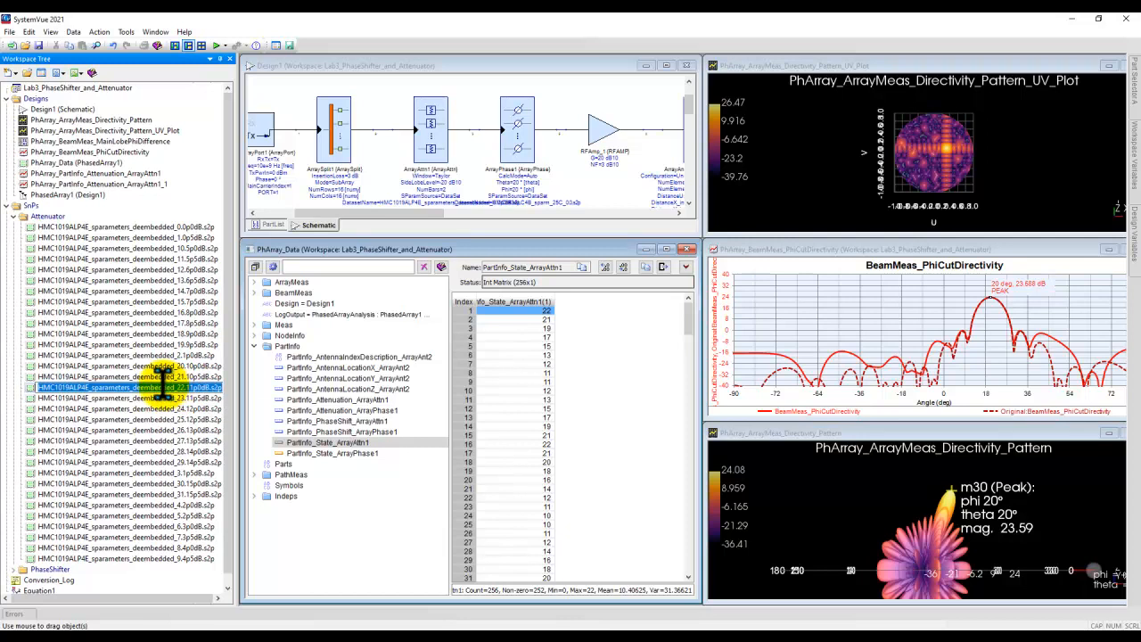
# Step: Open the HMC1019ALP4E_sparameters_deembedded_22.11p0dB.s2p dataset and locate its S21 value at 10010 MHz
pyautogui.click(154, 409)
pyautogui.doubleClick(153, 387)
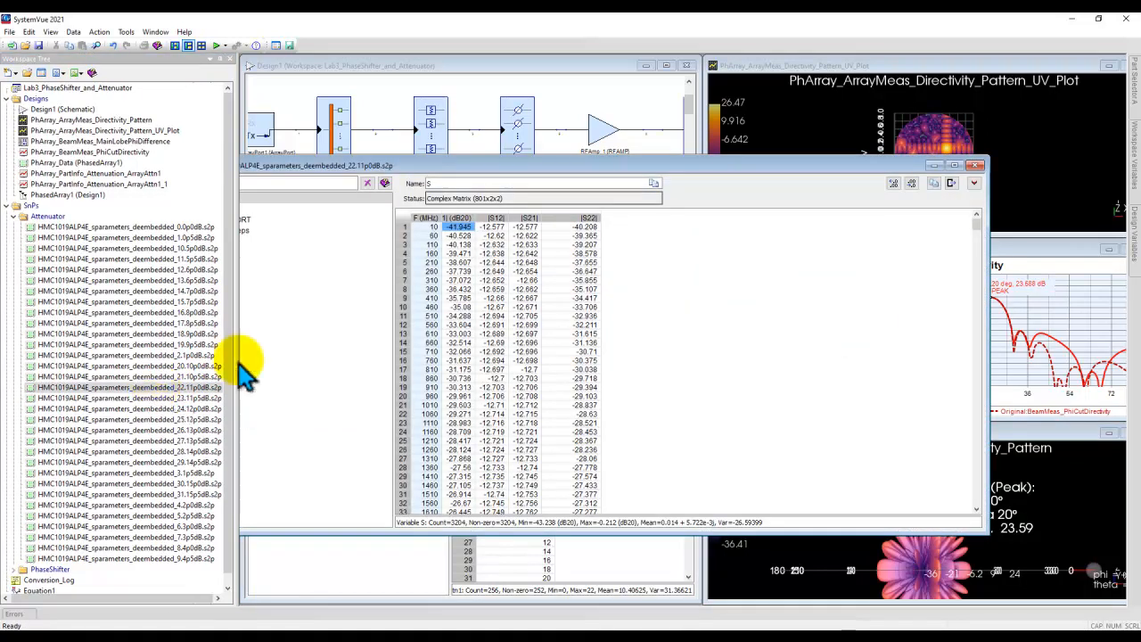
pyautogui.moveTo(504, 174); pyautogui.dragTo(541, 120)
pyautogui.moveTo(1004, 171); pyautogui.dragTo(1008, 245)
pyautogui.click(457, 331)
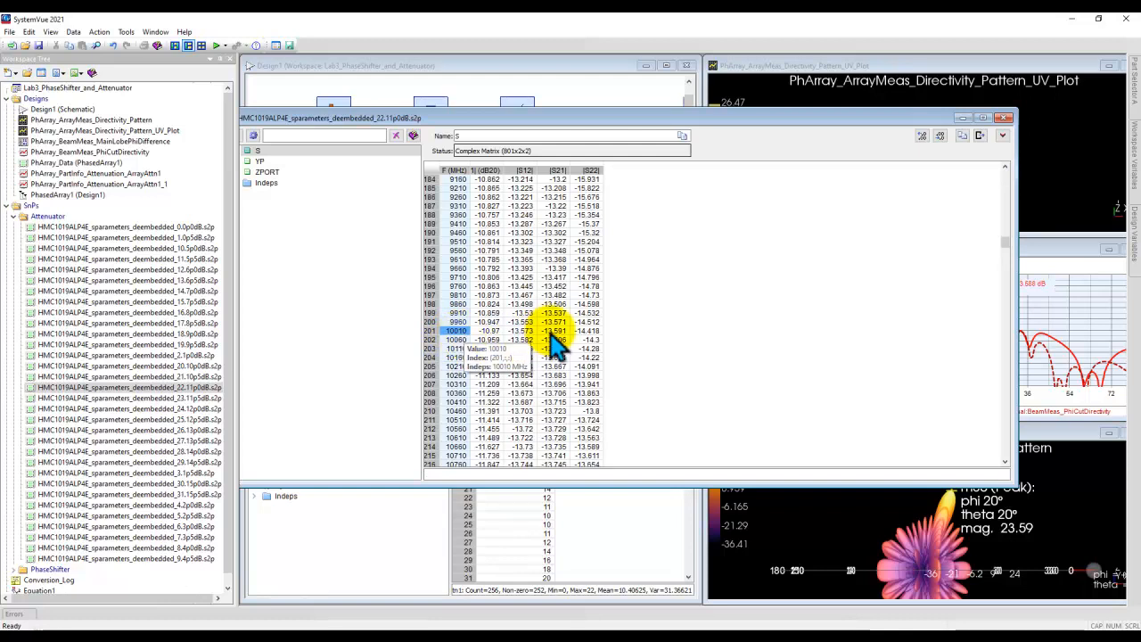
pyautogui.click(550, 331)
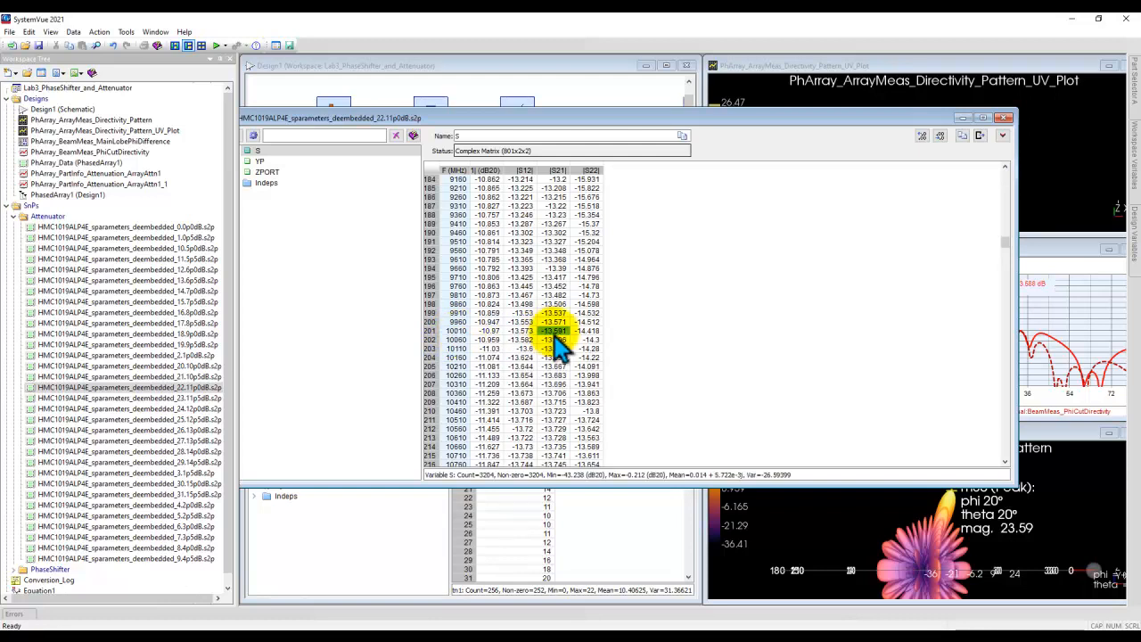
# Step: Compare the dataset's S21 at 10010 MHz with the first PartInfo_Attenuation_ArrayAttn1 value, and close the dataset window
pyautogui.moveTo(578, 125); pyautogui.dragTo(721, 470)
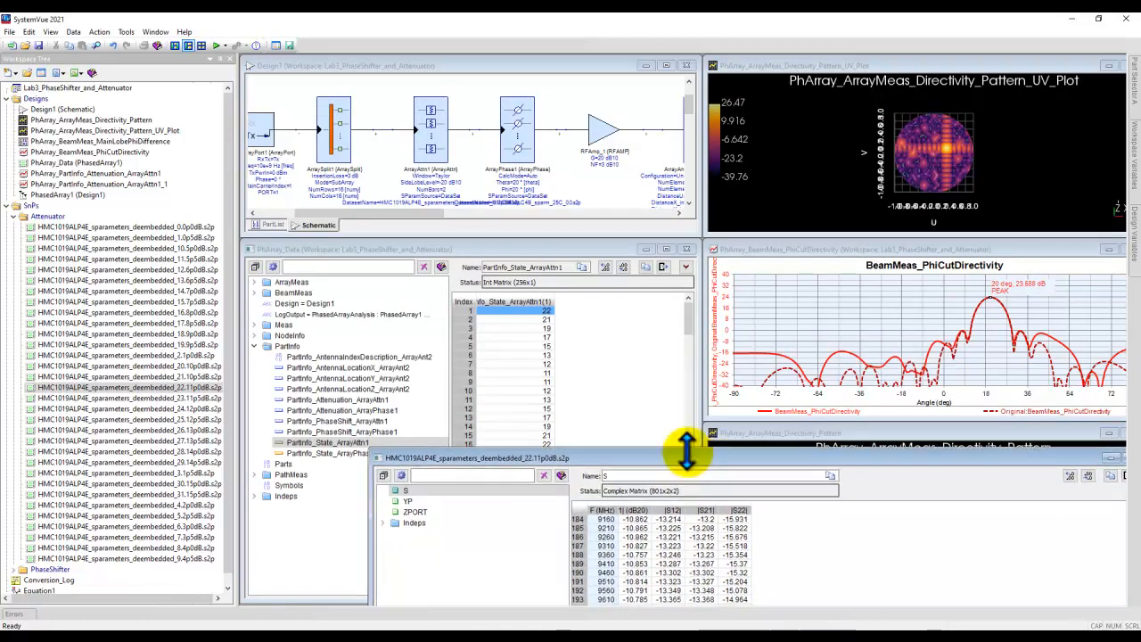
pyautogui.click(372, 400)
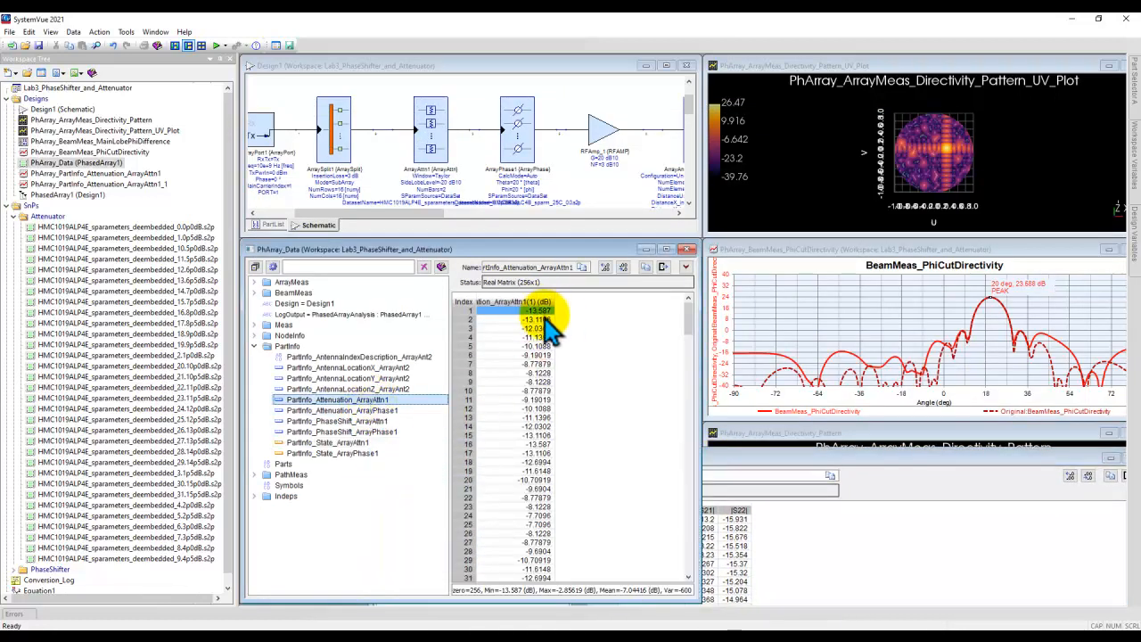
pyautogui.moveTo(756, 473); pyautogui.dragTo(713, 191)
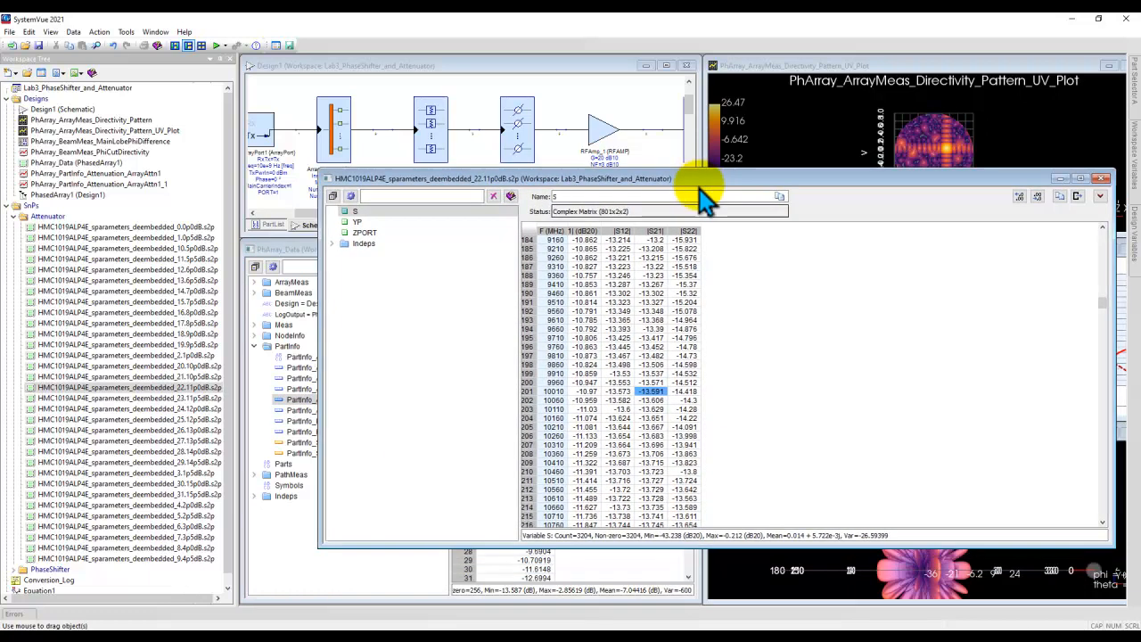
pyautogui.click(653, 394)
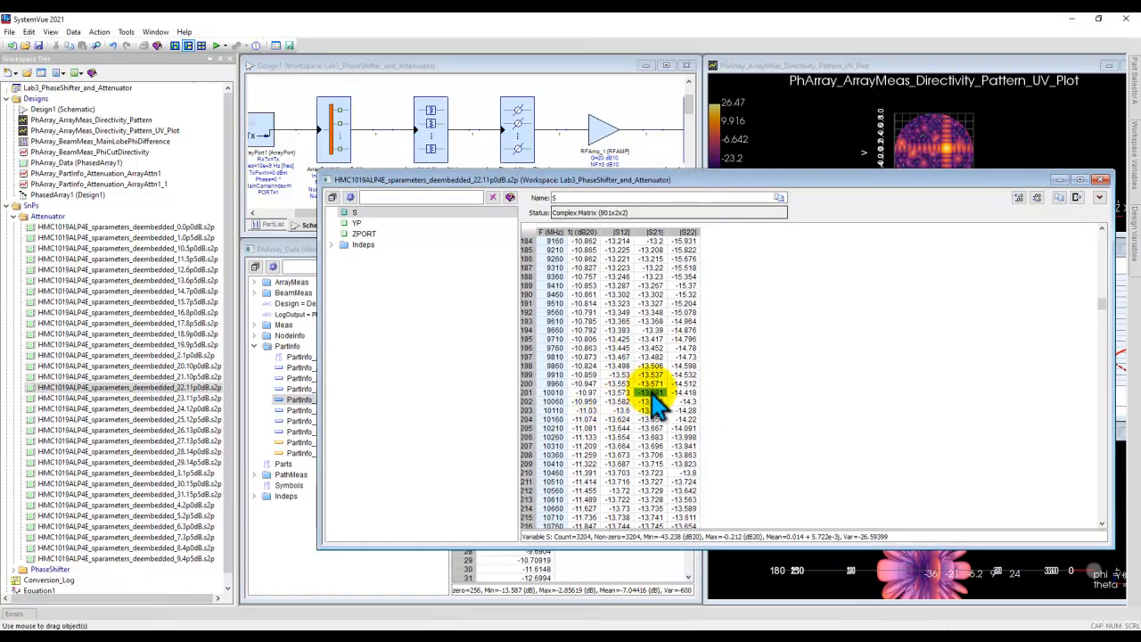
pyautogui.click(655, 393)
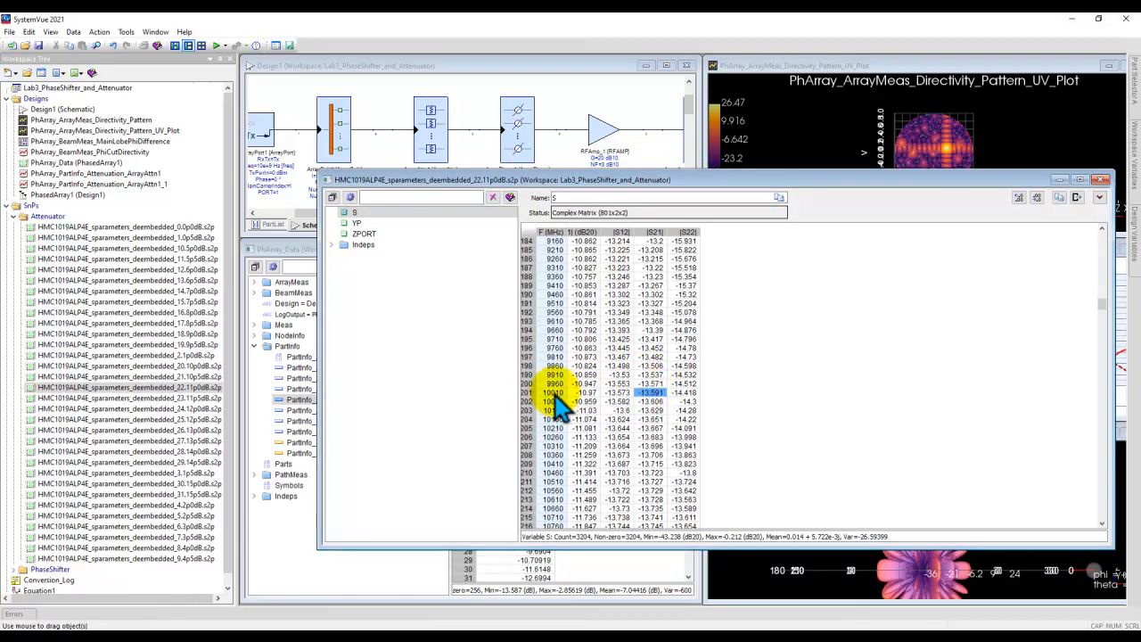
pyautogui.click(1102, 181)
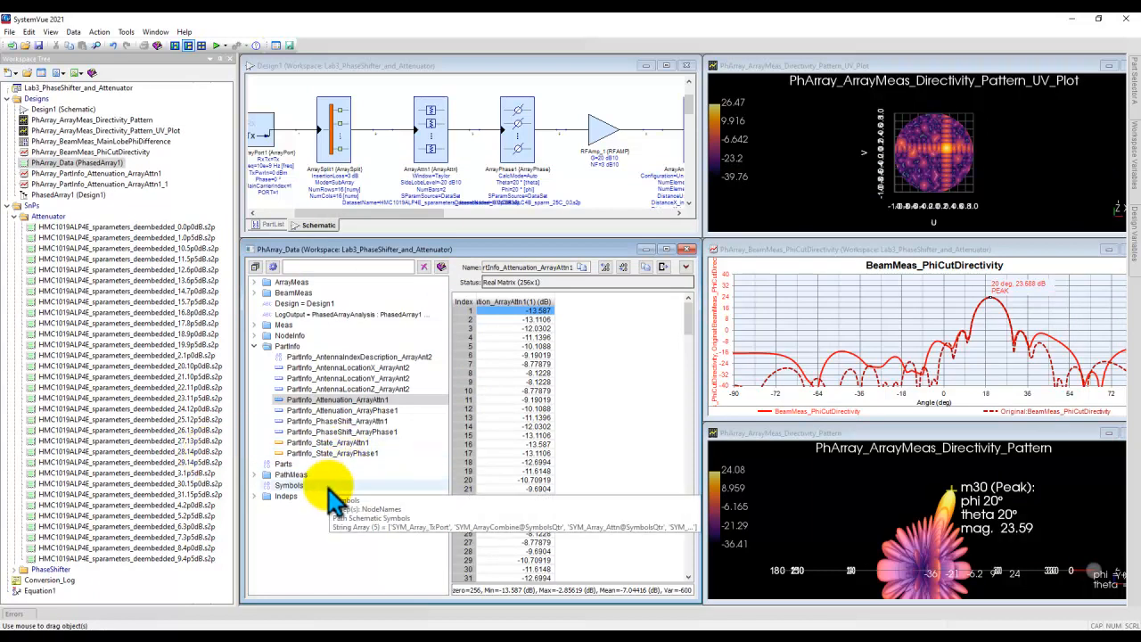
# Step: Review the ArrayAttn1 and ArrayPhase1 state values and read the phi-cut directivity traces around the main lobe peak
pyautogui.click(337, 443)
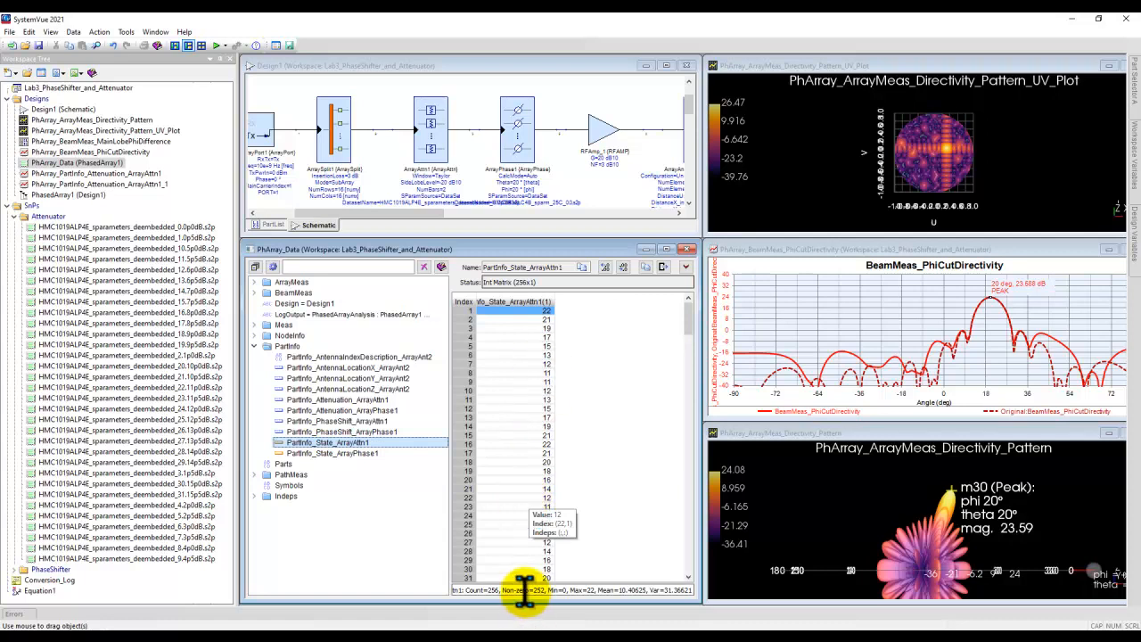
pyautogui.click(357, 454)
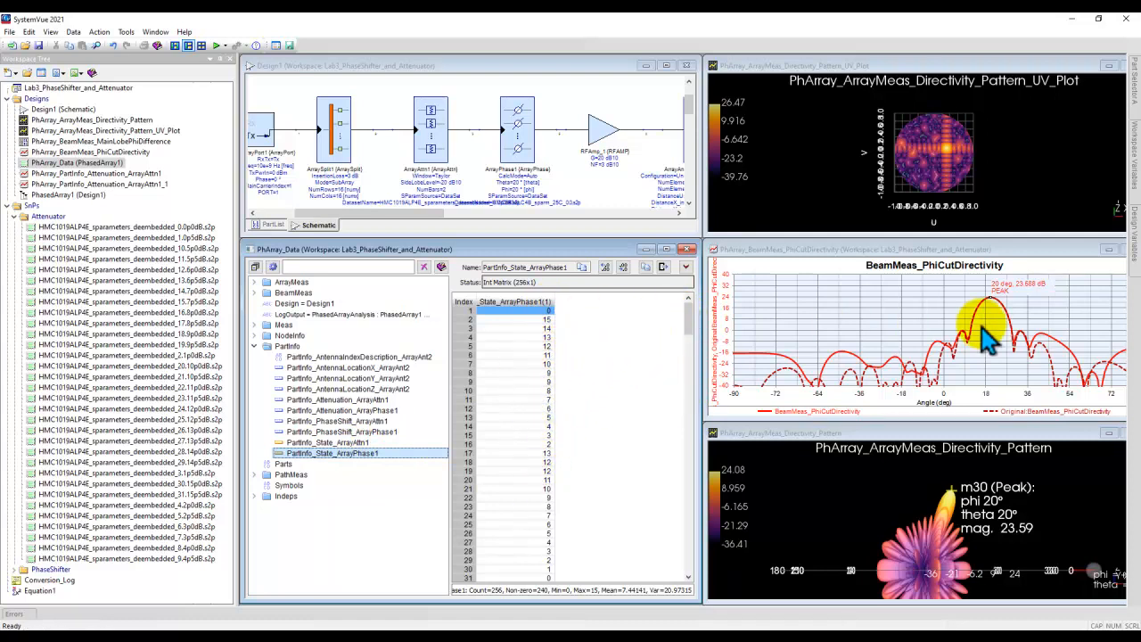
pyautogui.moveTo(998, 308)
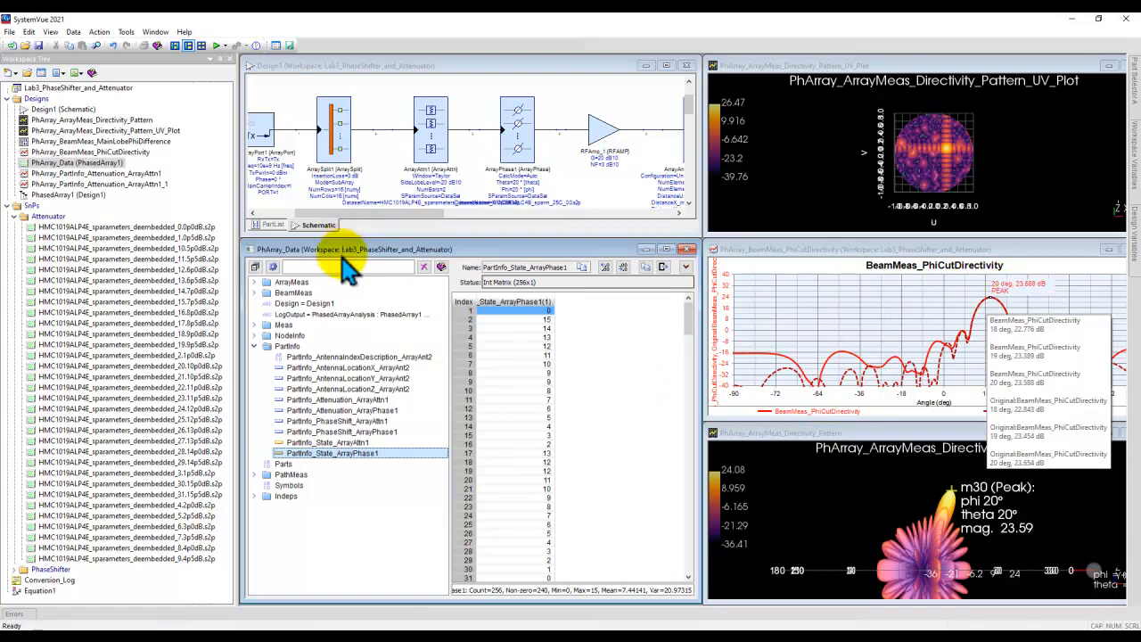
# Step: Show the whole array chain in the schematic and check the ArrayAttn1 dataset setting against the attenuator file list
pyautogui.click(463, 156)
pyautogui.scroll(-2, 464, 156)
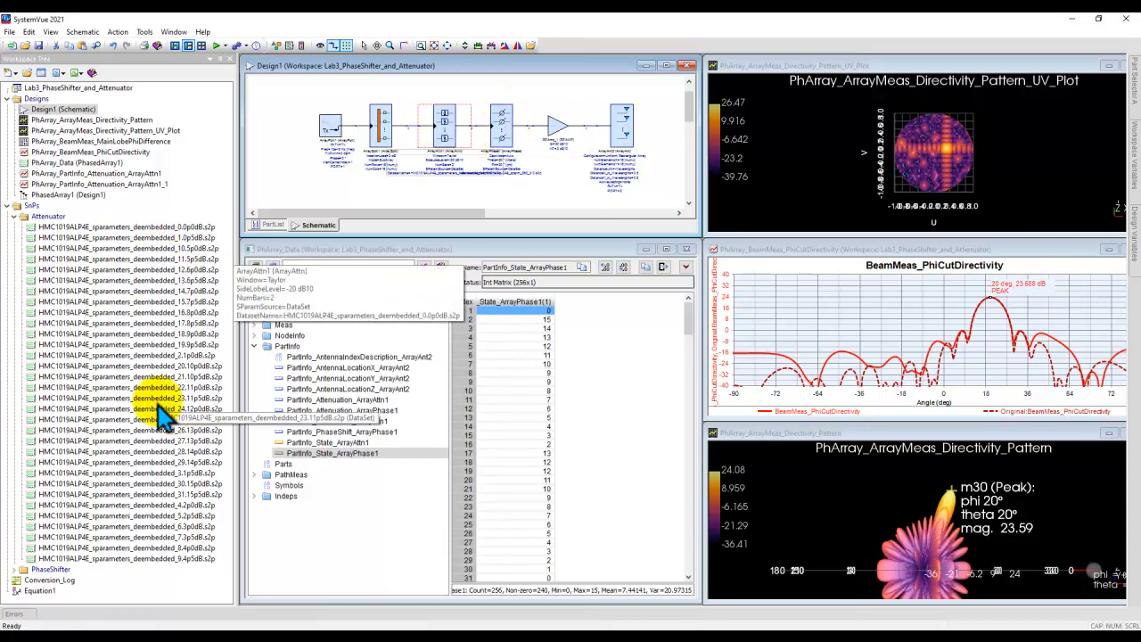
pyautogui.click(312, 203)
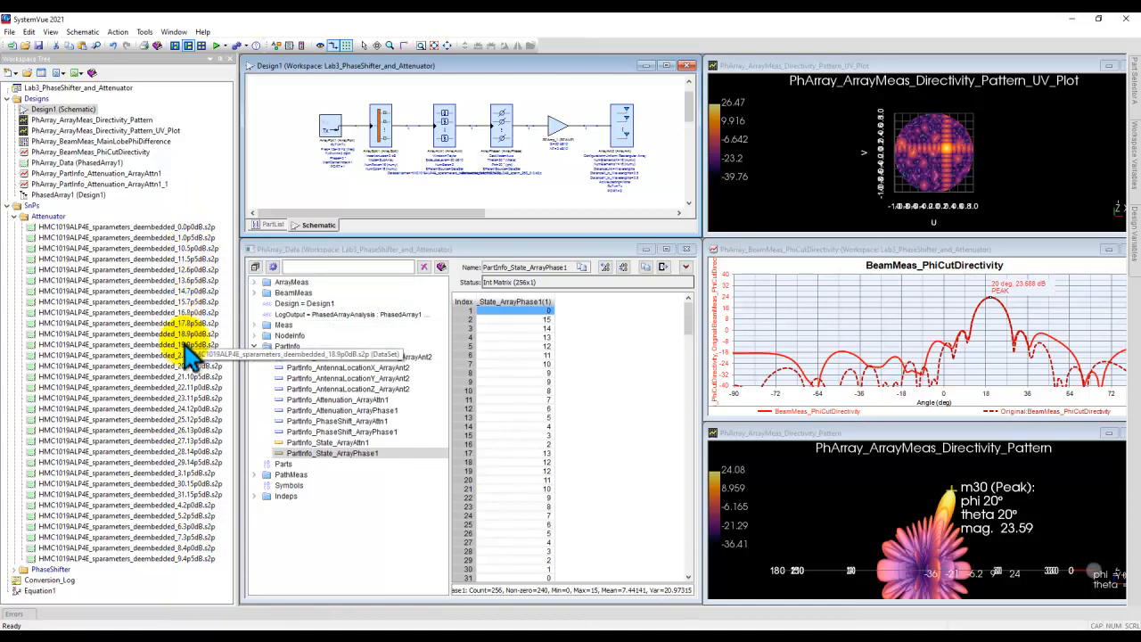
# Step: Review the HMC1019ALP4E files in the Attenuator folder and the HMC543ALC4B files in the PhaseShifter folder
pyautogui.click(182, 497)
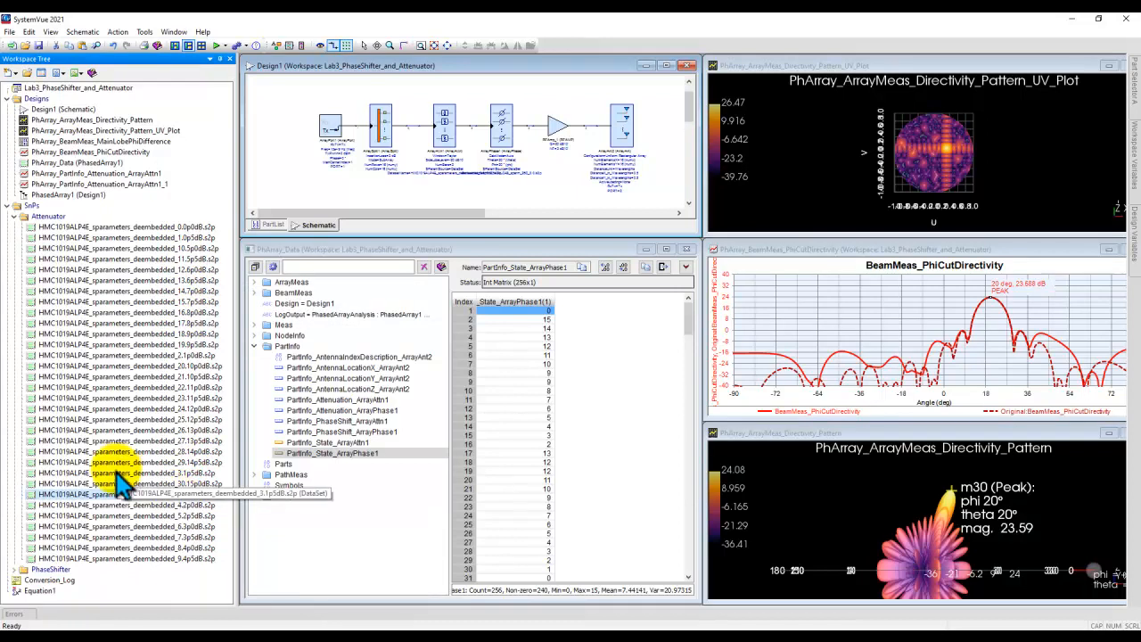
pyautogui.click(14, 569)
pyautogui.scroll(-1, 183, 450)
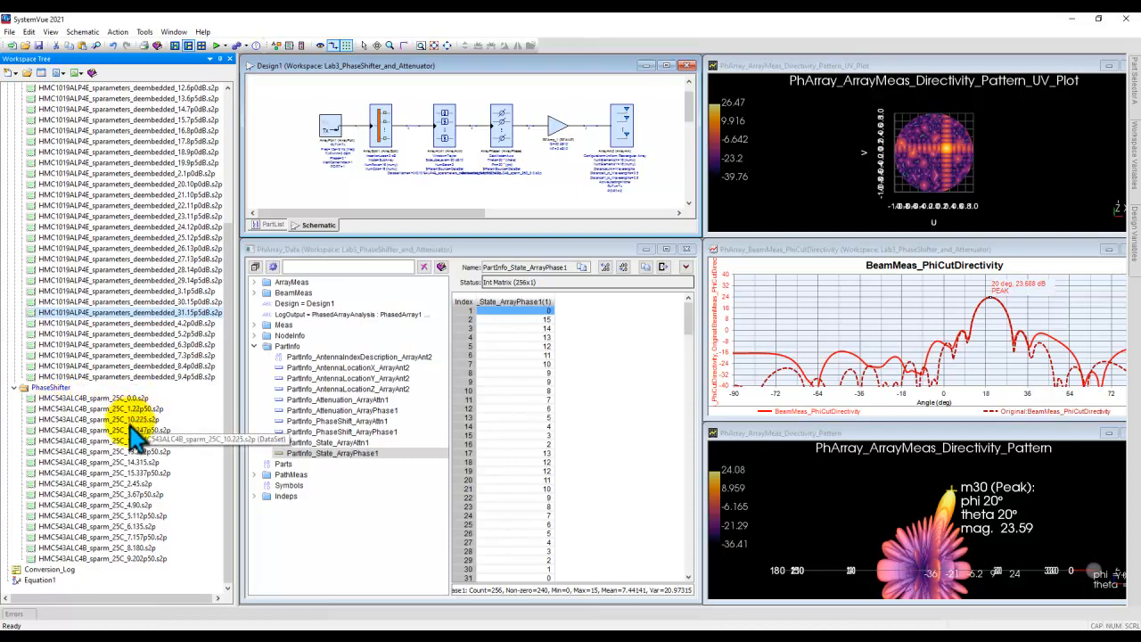
pyautogui.click(178, 314)
pyautogui.scroll(4, 175, 317)
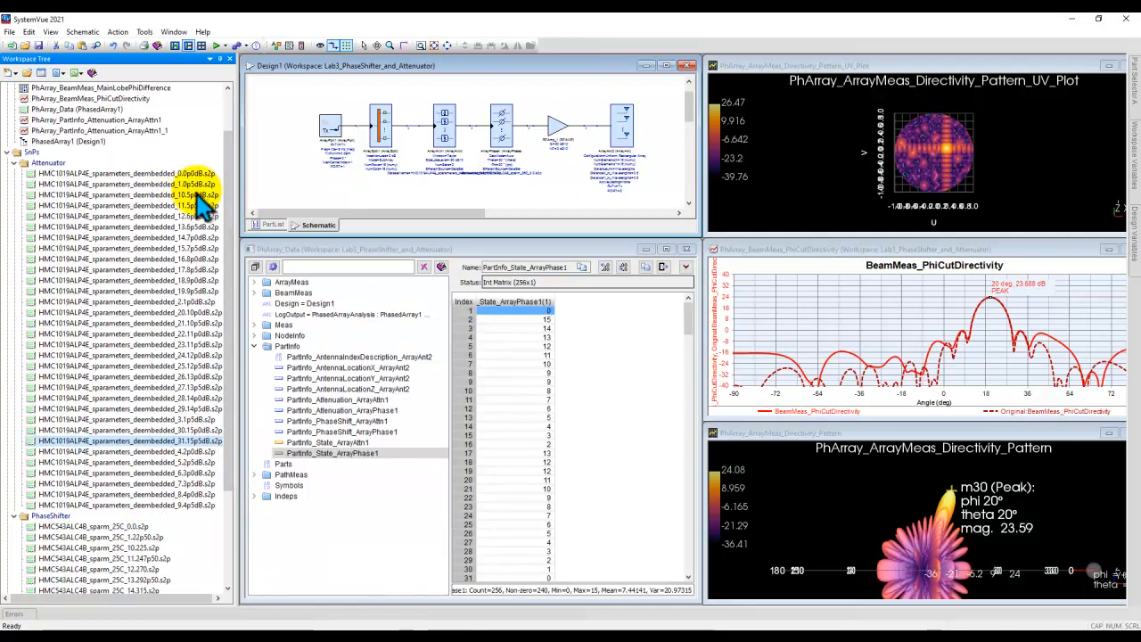
# Step: Collapse the Attenuator and PhaseShifter folders, and fit the whole Design1 array chain in the schematic view
pyautogui.click(15, 163)
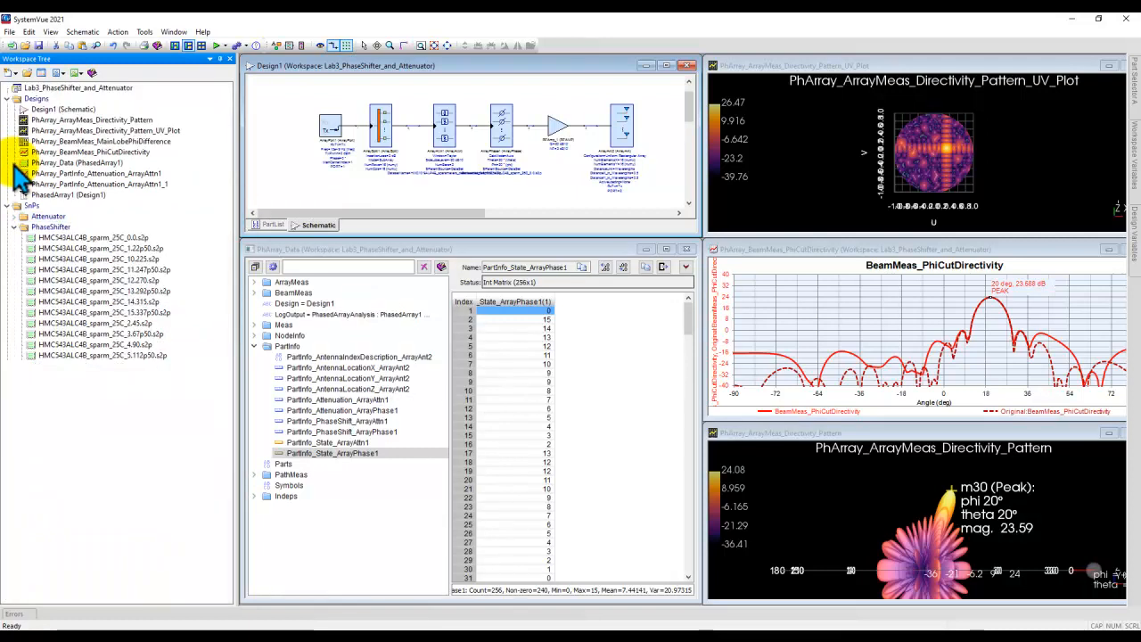
pyautogui.click(14, 226)
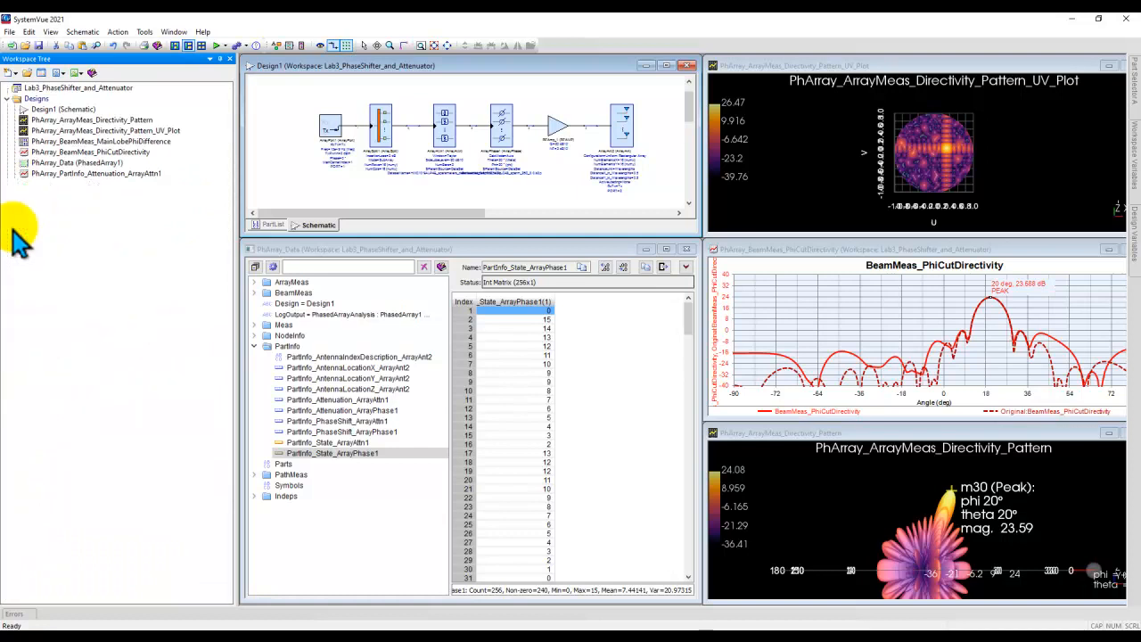
pyautogui.click(302, 155)
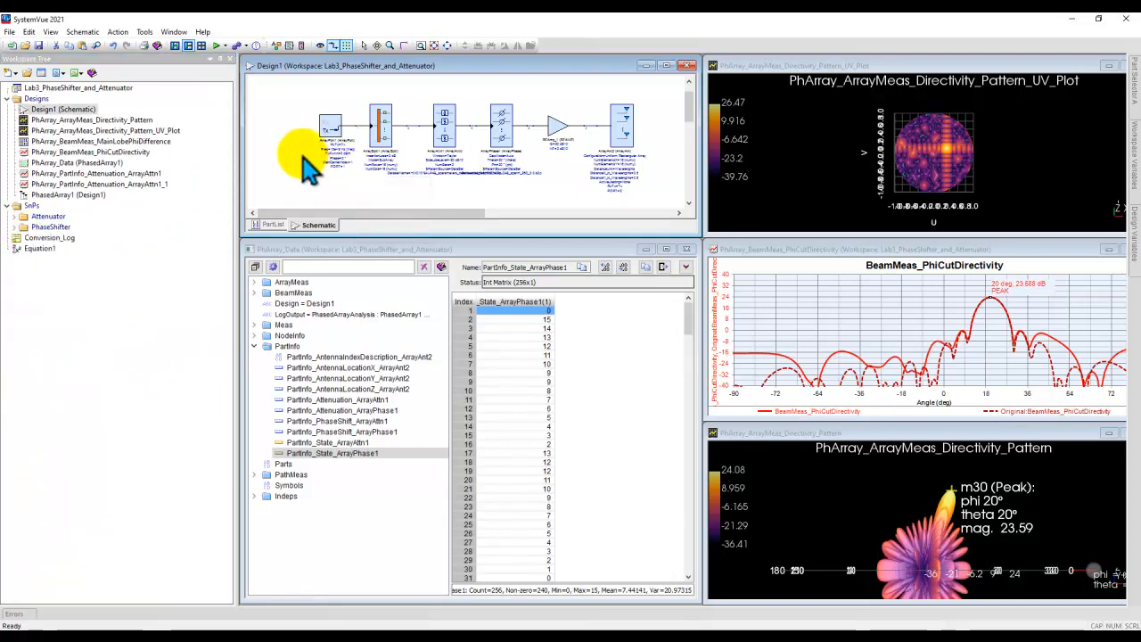
pyautogui.click(447, 46)
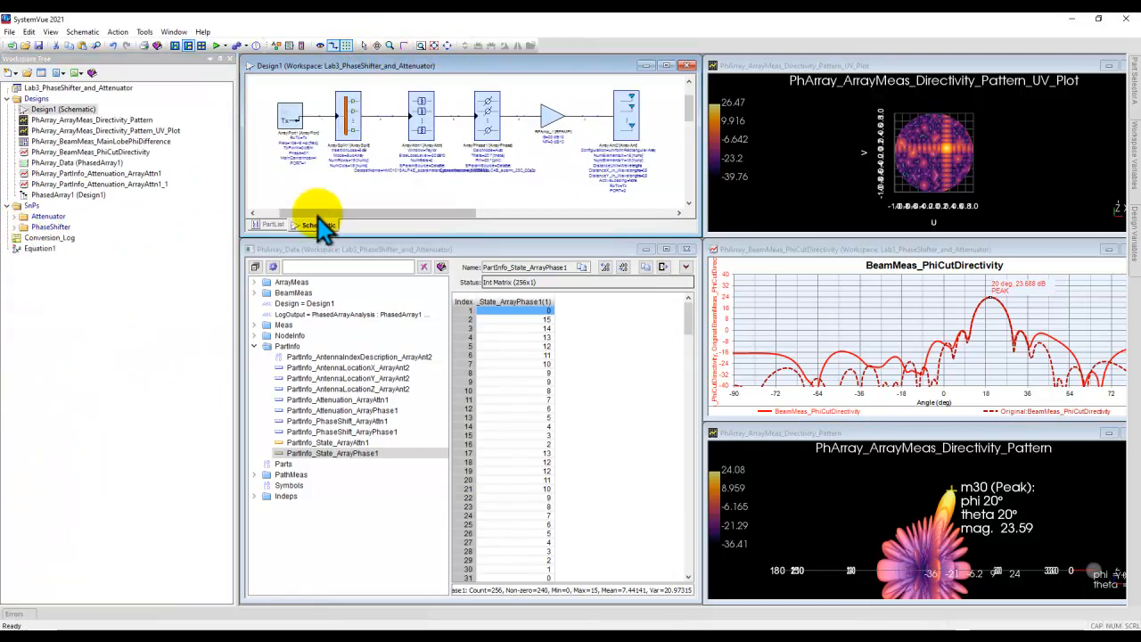